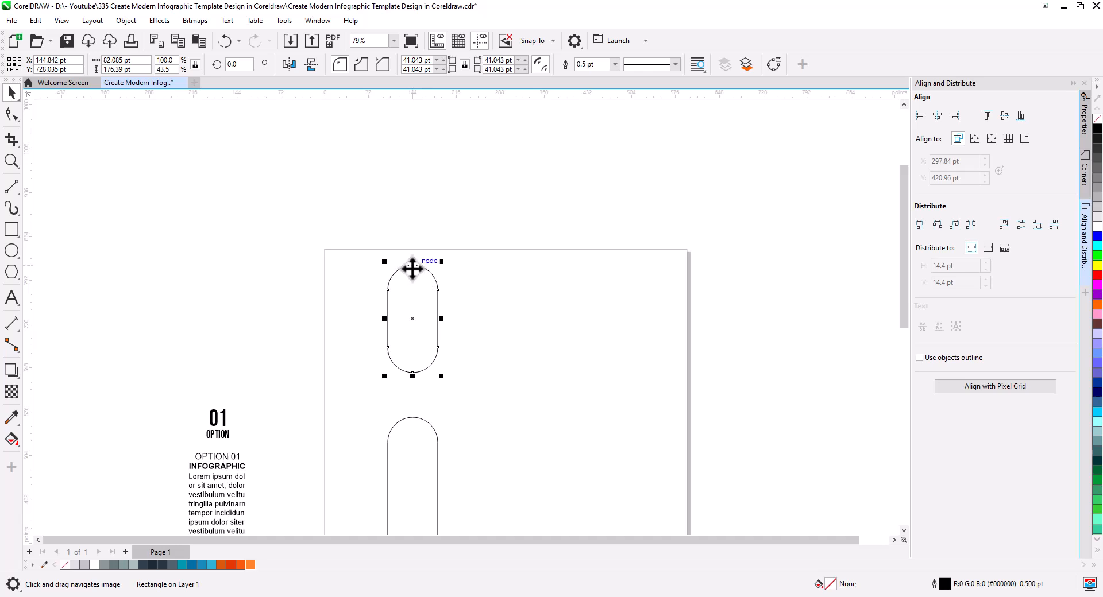
- Shorten the upper capsule from its top edge to about 162 pt high and copy its width value
left_click_drag(413, 264, 413, 274)
left_click(467, 314)
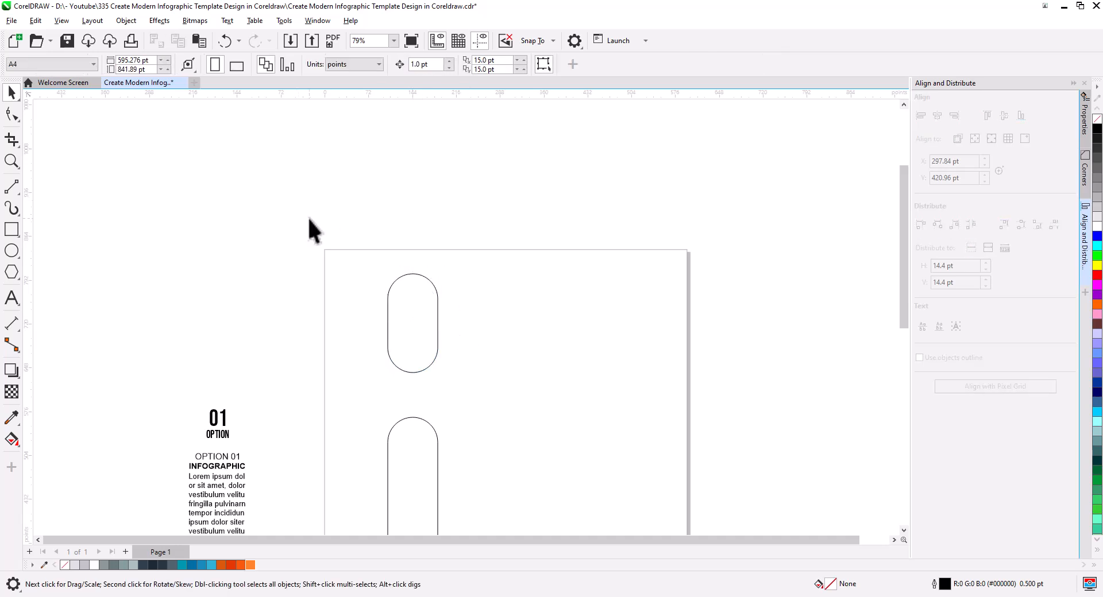
left_click(415, 308)
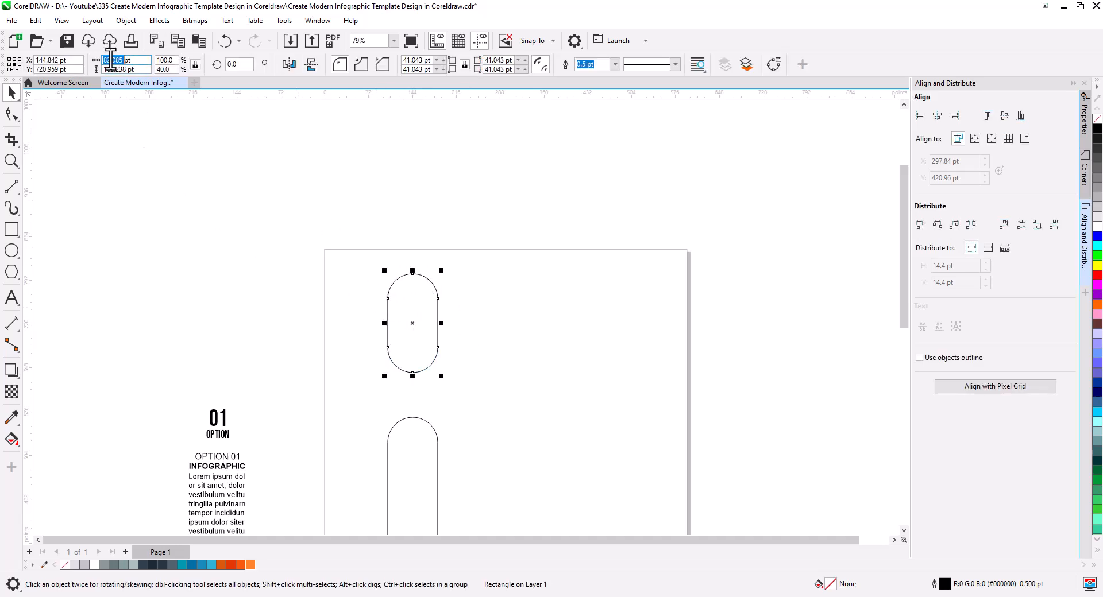
right_click(111, 60)
left_click(144, 96)
left_click(190, 140)
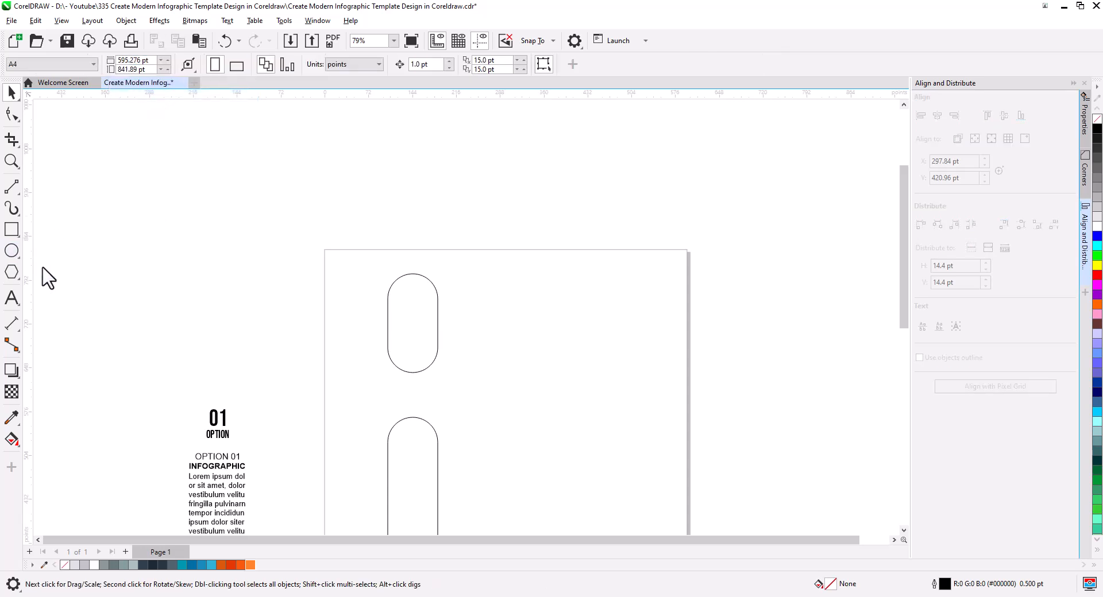
- Draw a circle about 88 pt in diameter just left of the upper capsule
key("F7")
left_click_drag(303, 301, 359, 357)
key("space")
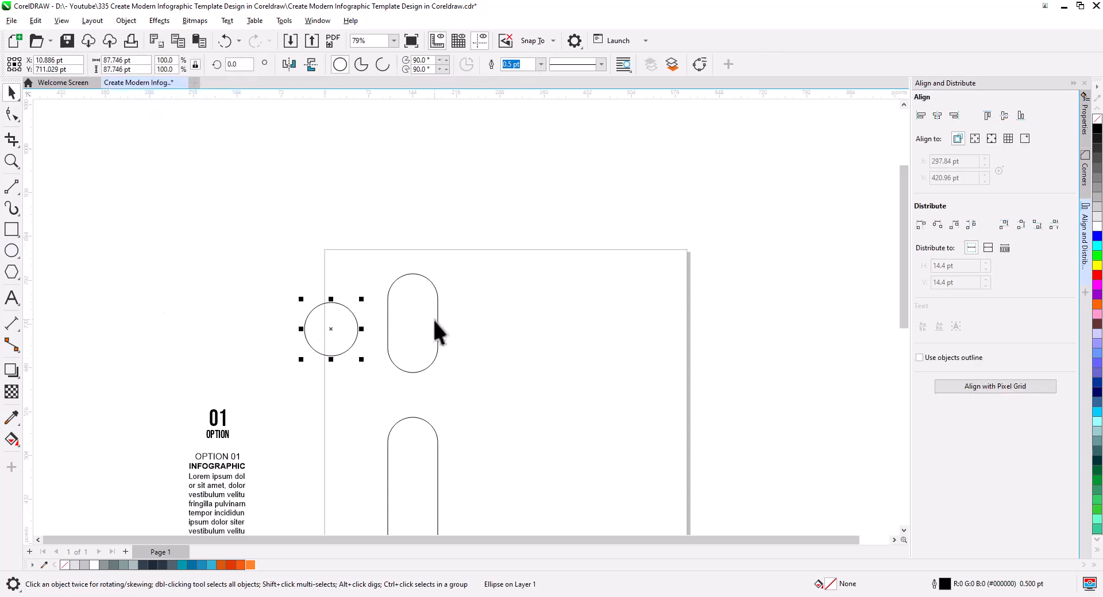
- Align the circle with the upper capsule by horizontal centers and by top edges
left_click(436, 322, "shift")
left_click(938, 116)
left_click(988, 115)
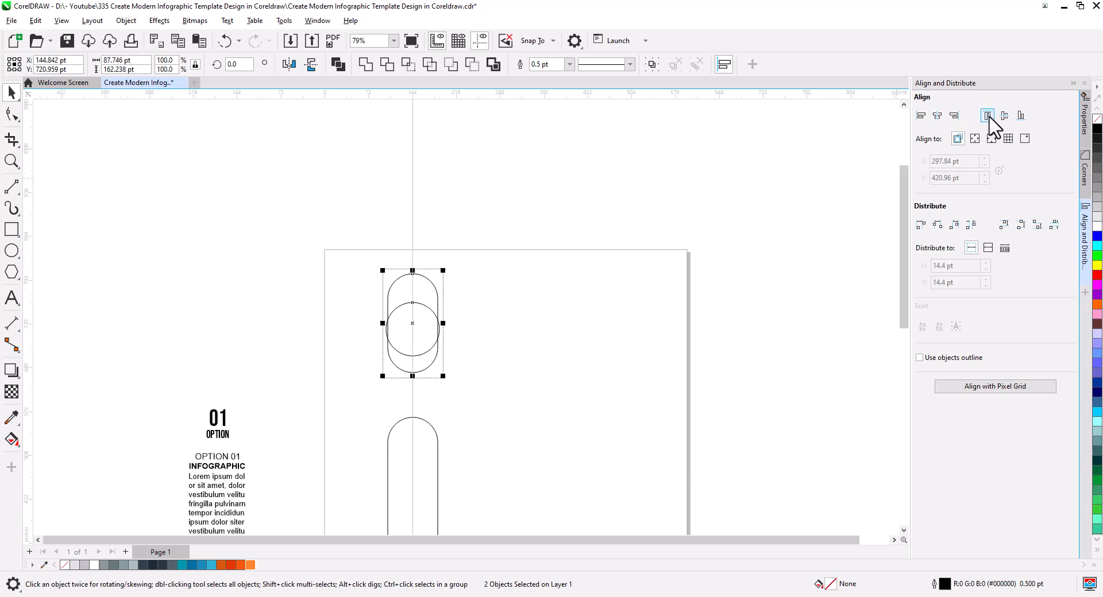
left_click(579, 363)
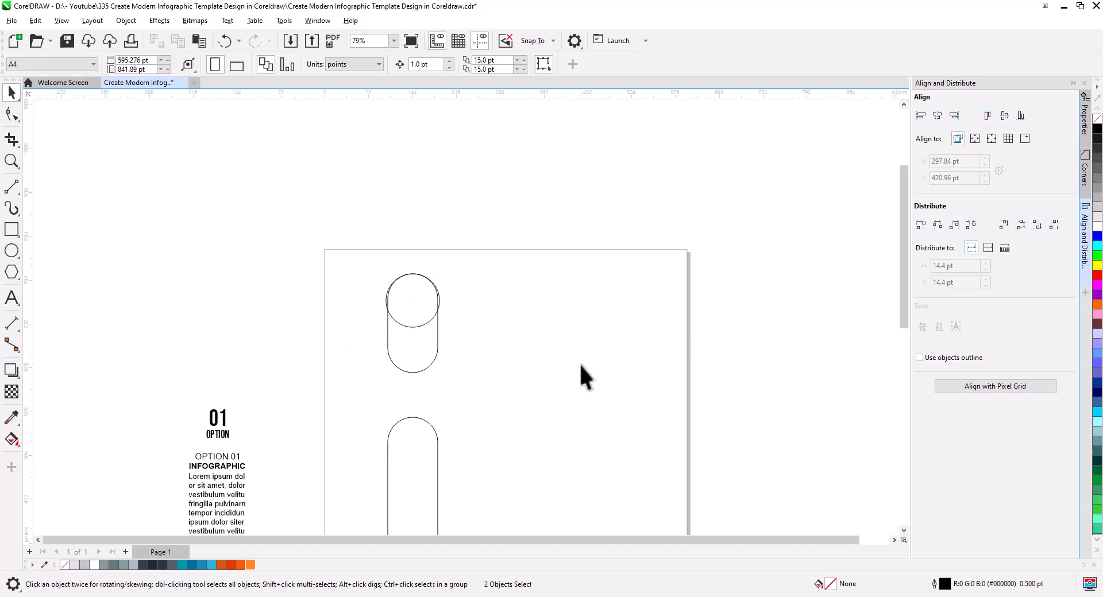
- Copy the upper capsule's width and apply it to the circle, making it 82.085 pt in diameter
left_click(416, 322)
left_click(417, 361)
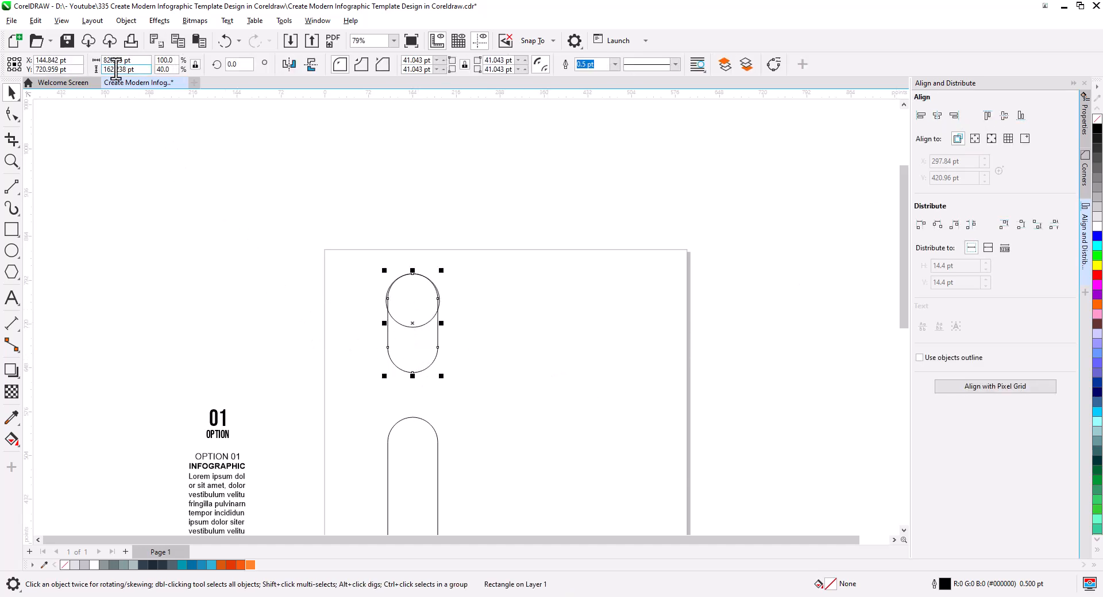
right_click(113, 64)
left_click(141, 110)
left_click(387, 305)
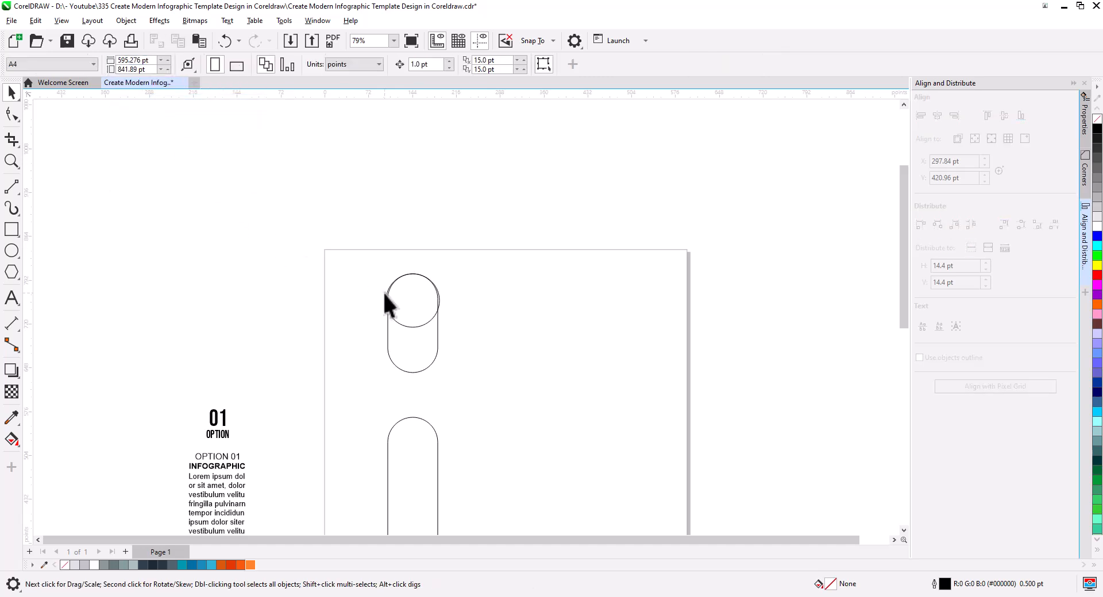
right_click(113, 60)
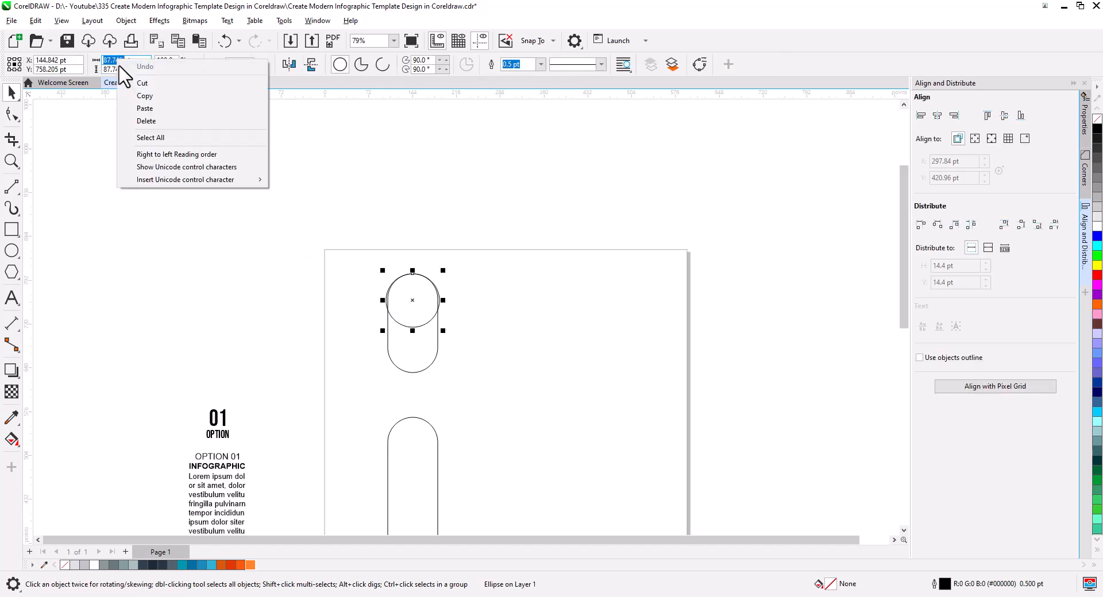
left_click(144, 108)
key("Return")
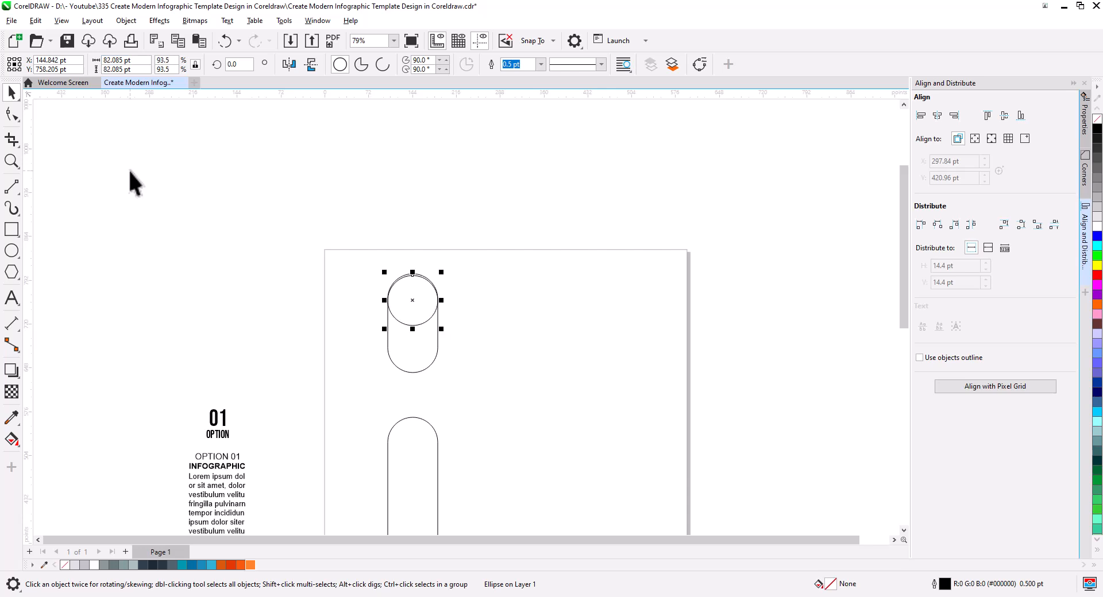
left_click(235, 299)
- Align the resized circle to the top edge of the upper capsule
left_click(402, 317)
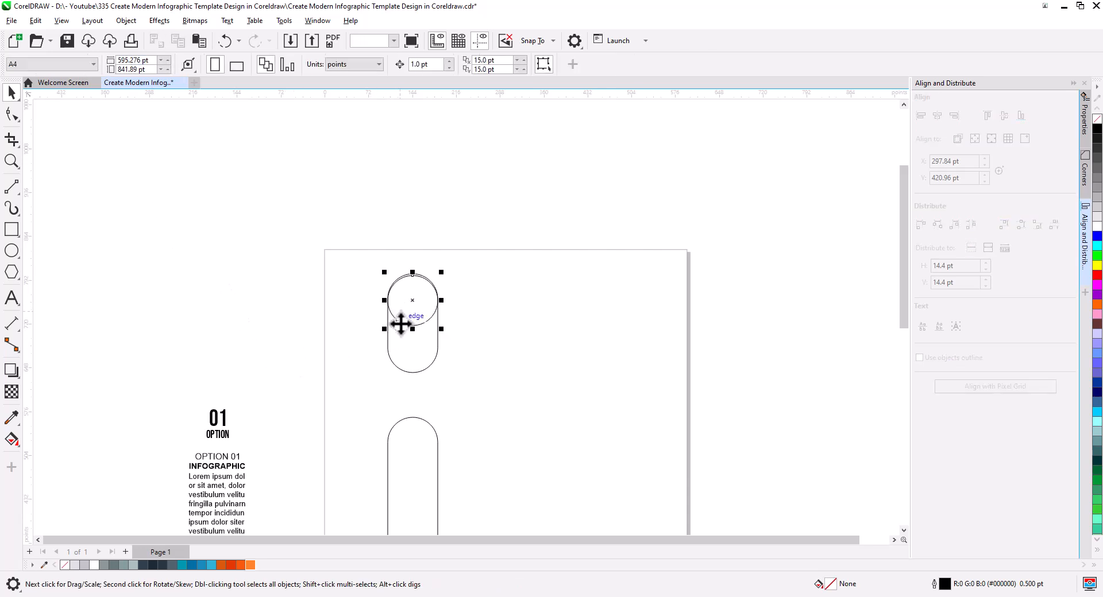
left_click(437, 344, "shift")
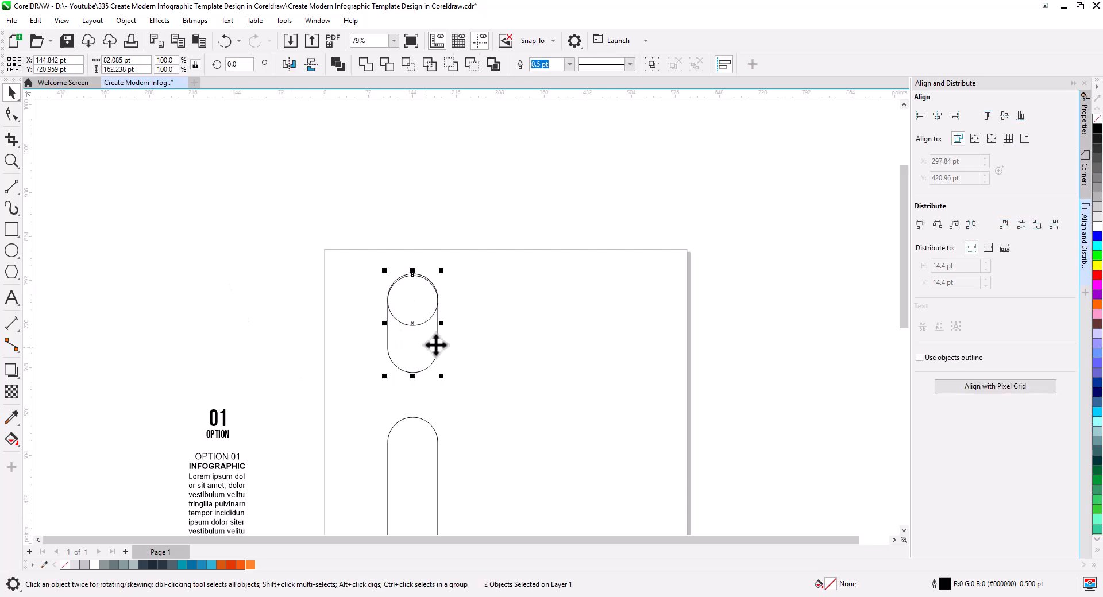
left_click(988, 117)
left_click(520, 380)
- Draw a two-segment line from the upper capsule's right edge to its lower left side, ending at the lower capsule's upper right side
scroll(450, 397, "up", 2)
left_click_drag(451, 397, 480, 379)
scroll(453, 291, "up", 2)
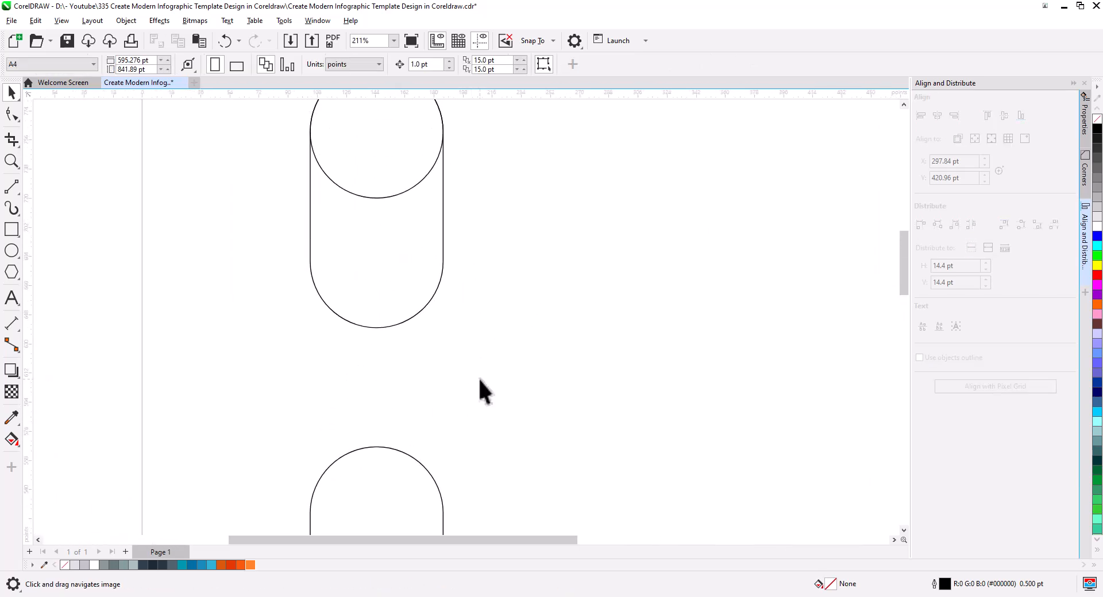
left_click(11, 187)
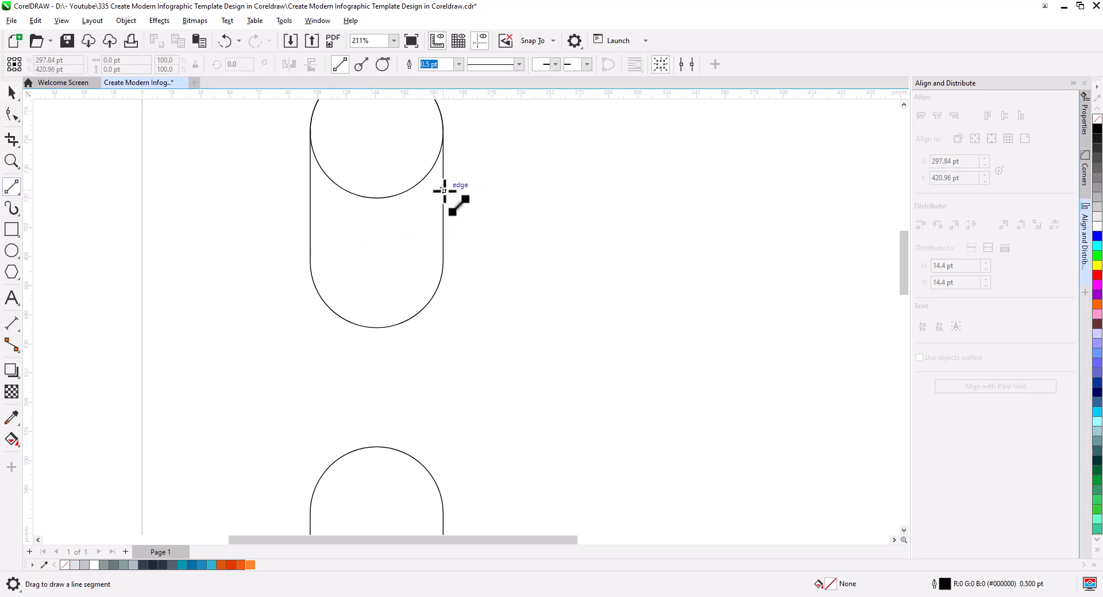
left_click_drag(444, 190, 443, 512)
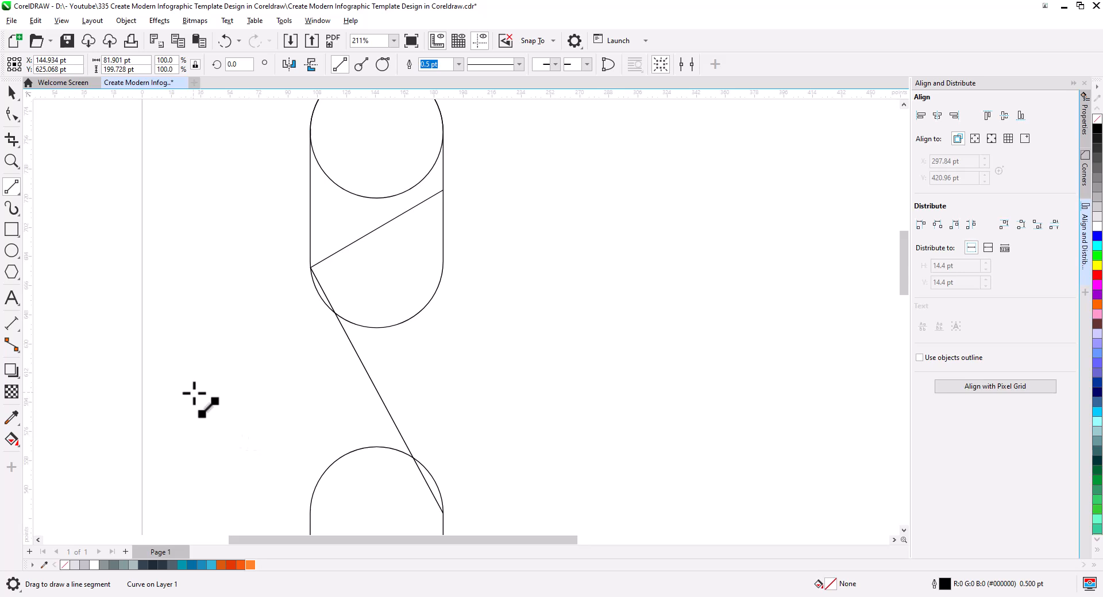
- Convert the two-segment line to curves and bend both segments into smooth S-shapes tangent to the capsule sides
left_click(12, 113)
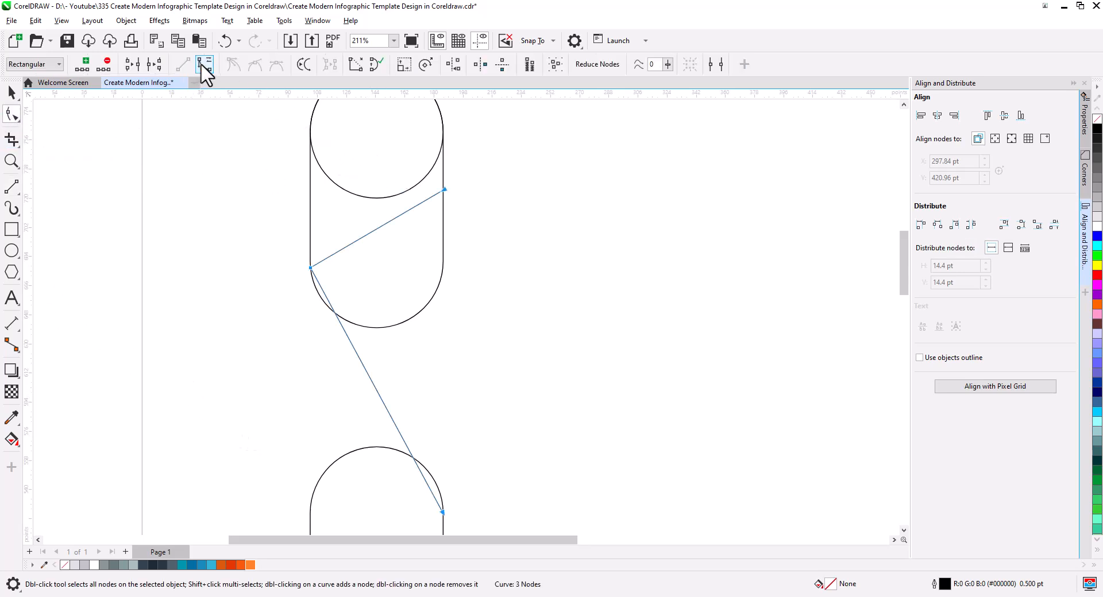
left_click(204, 64)
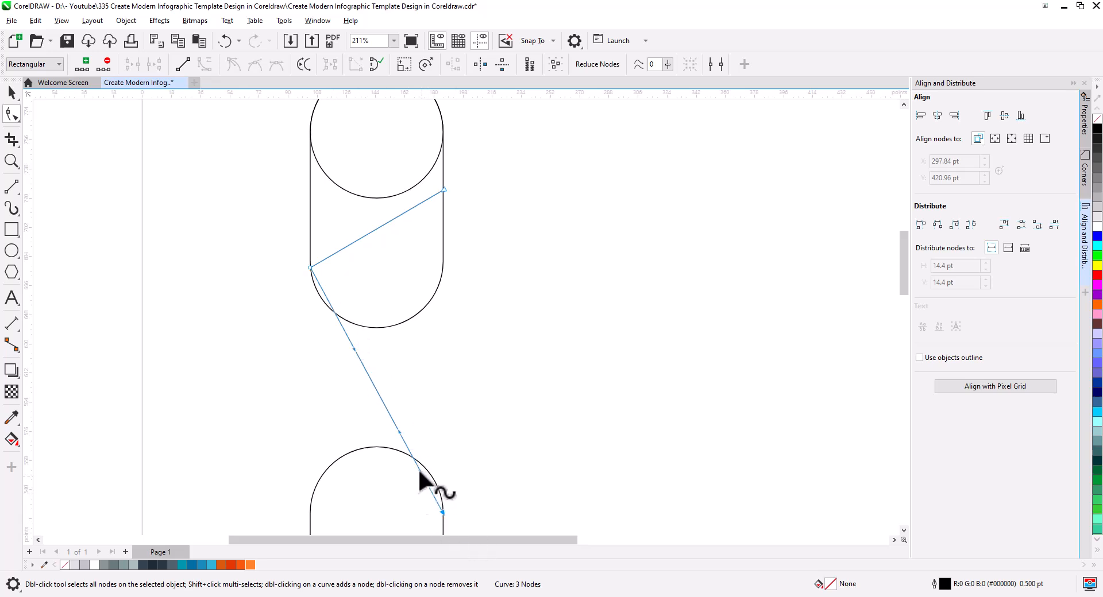
left_click_drag(407, 445, 432, 414)
left_click_drag(353, 348, 313, 362)
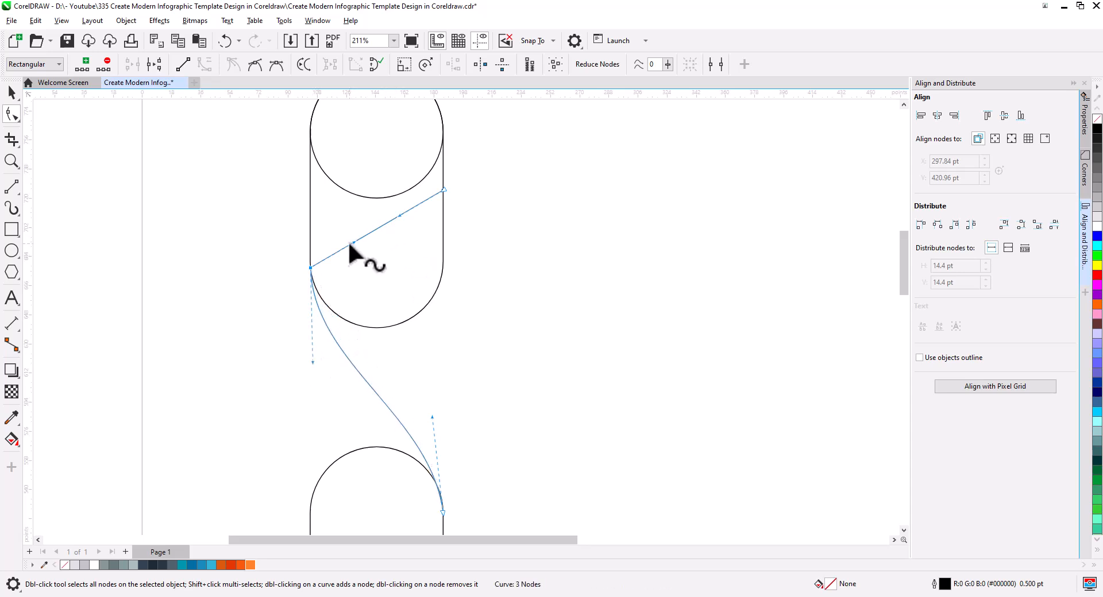
left_click_drag(349, 244, 310, 215)
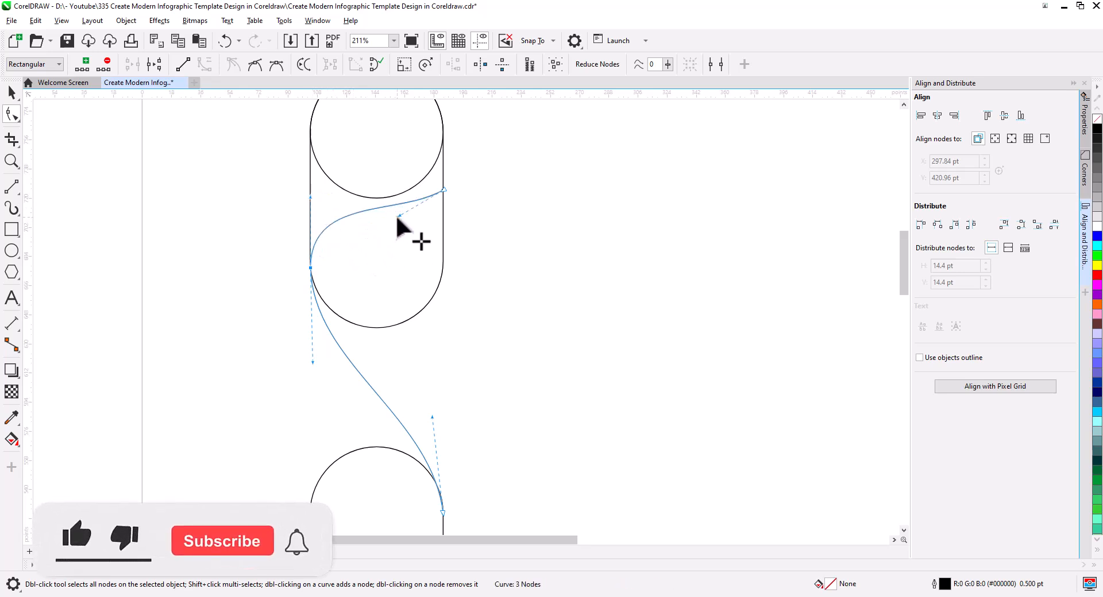
left_click_drag(398, 217, 443, 259)
- Lengthen the curve's handles at its left node and lower end to give both segments fuller bends
left_click(311, 267)
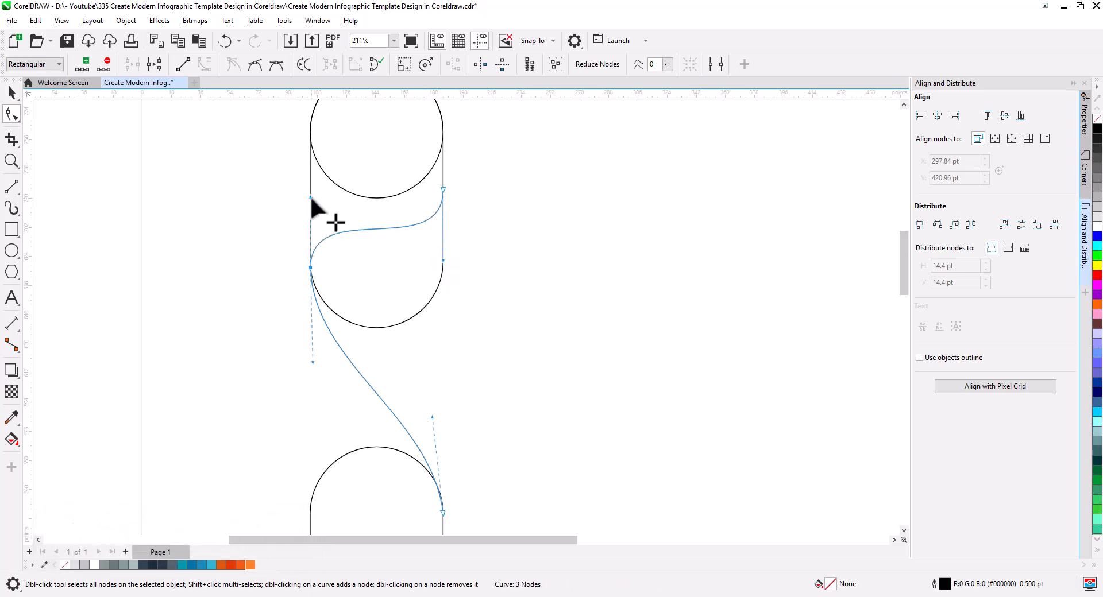
left_click_drag(311, 198, 310, 164)
left_click_drag(313, 363, 316, 411)
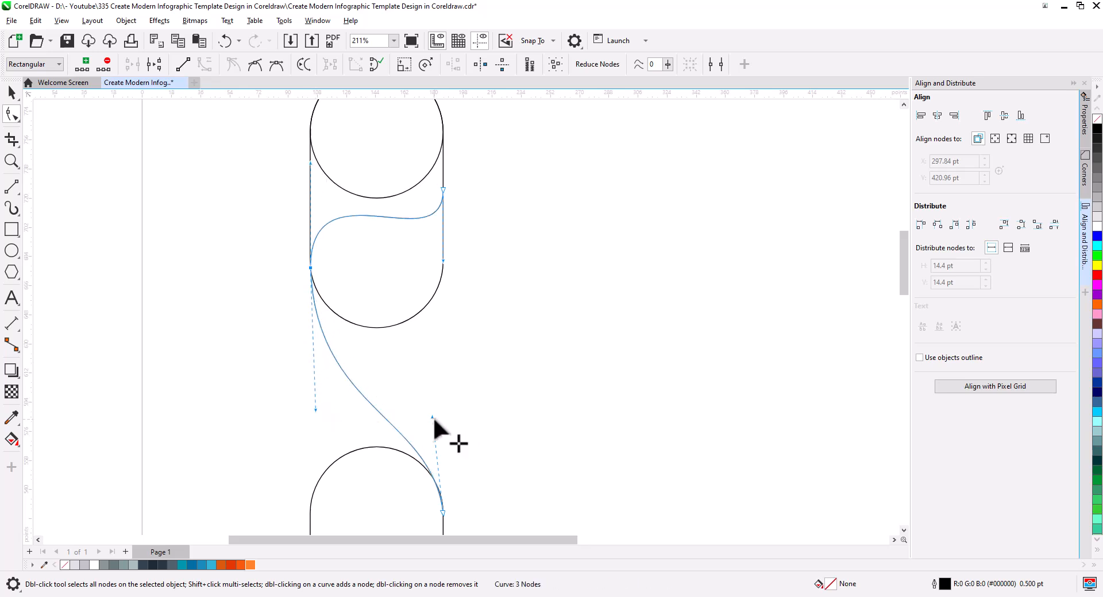
left_click_drag(433, 416, 438, 384)
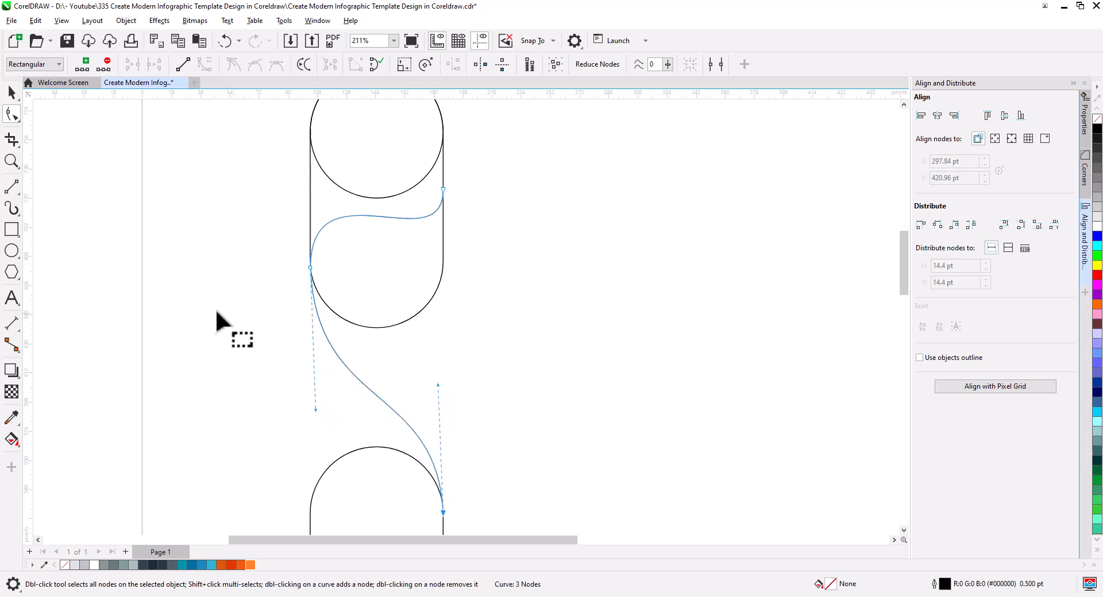
left_click(13, 92)
left_click_drag(484, 330, 480, 298)
left_click(276, 385)
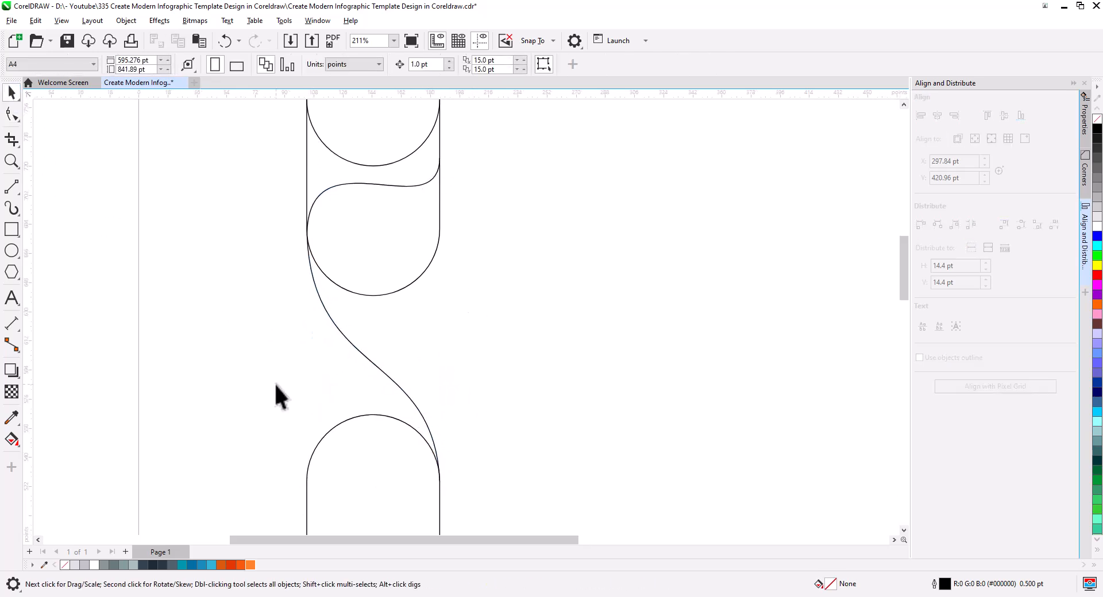
- Draw a line from the upper capsule's lower right side to the diagonal curve and bend it into an S-curve
left_click(12, 187)
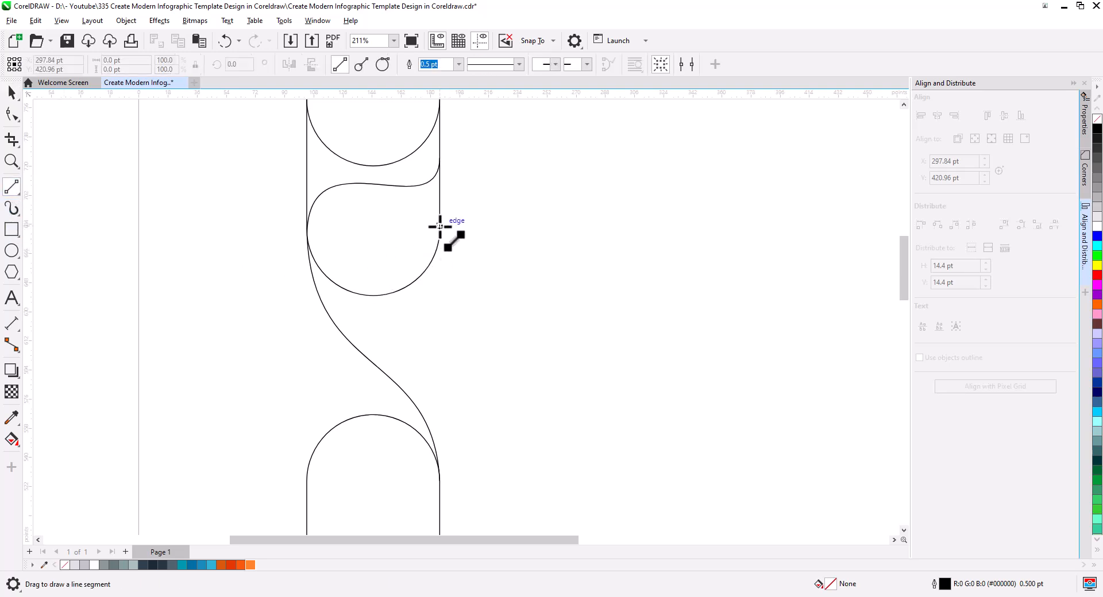
left_click_drag(440, 231, 391, 379)
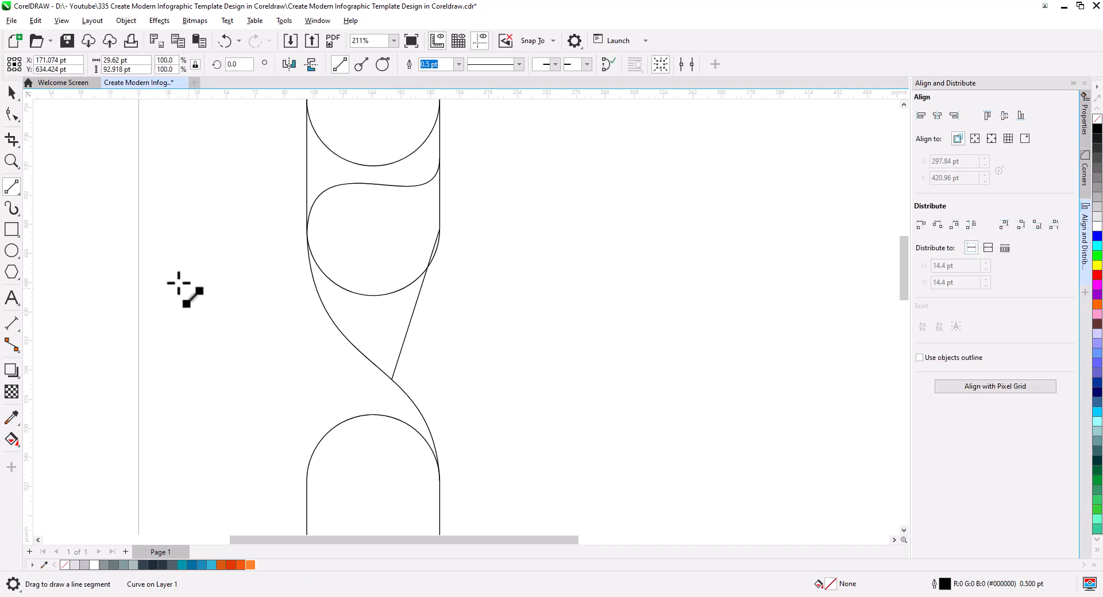
left_click(10, 114)
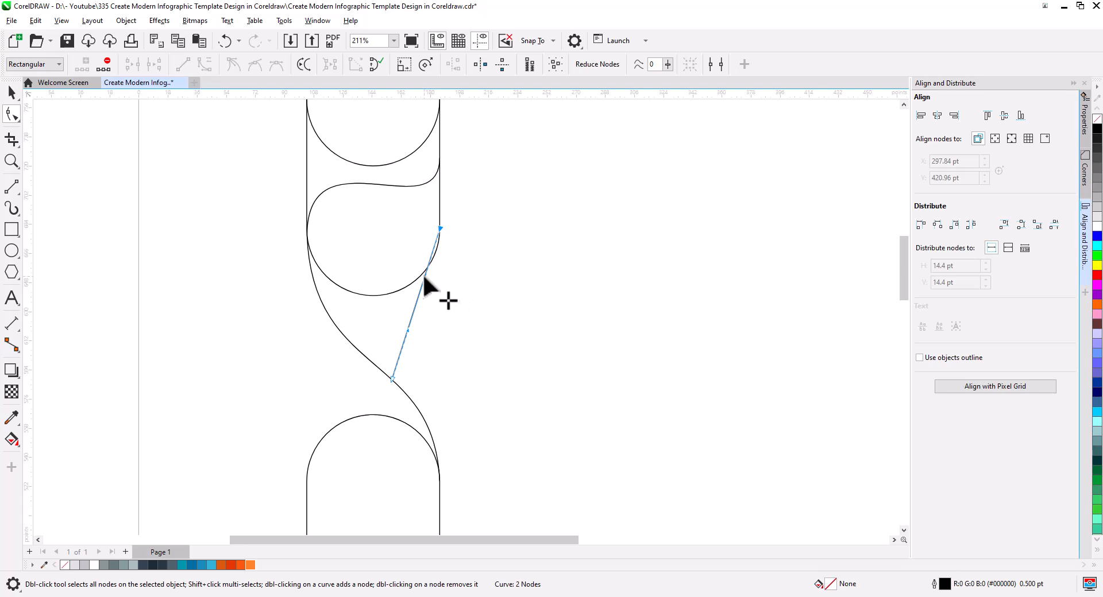
left_click_drag(424, 278, 386, 311)
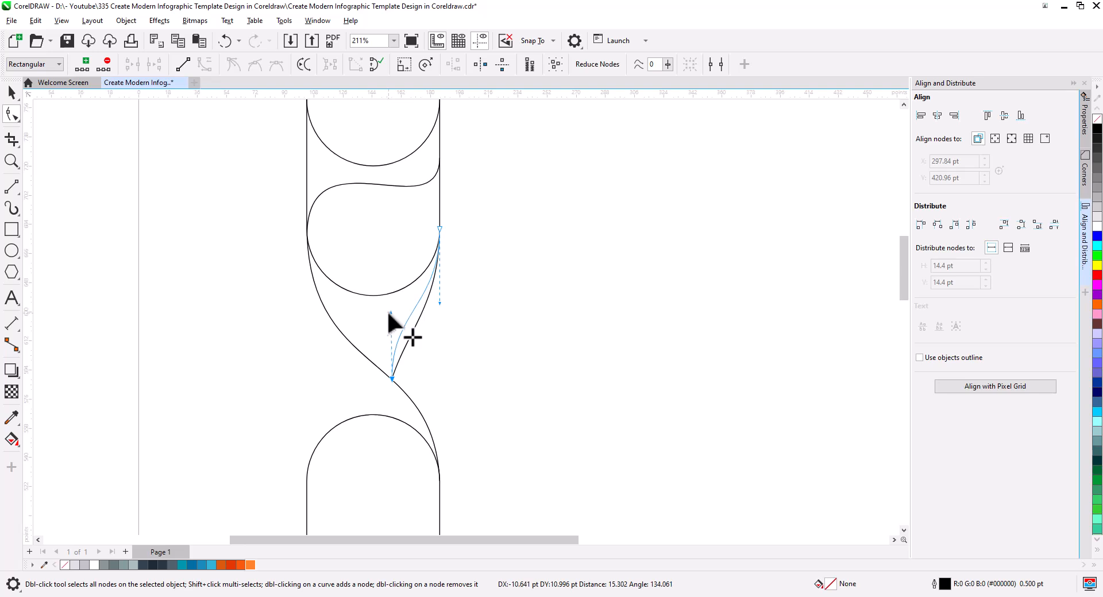
left_click_drag(441, 304, 442, 333)
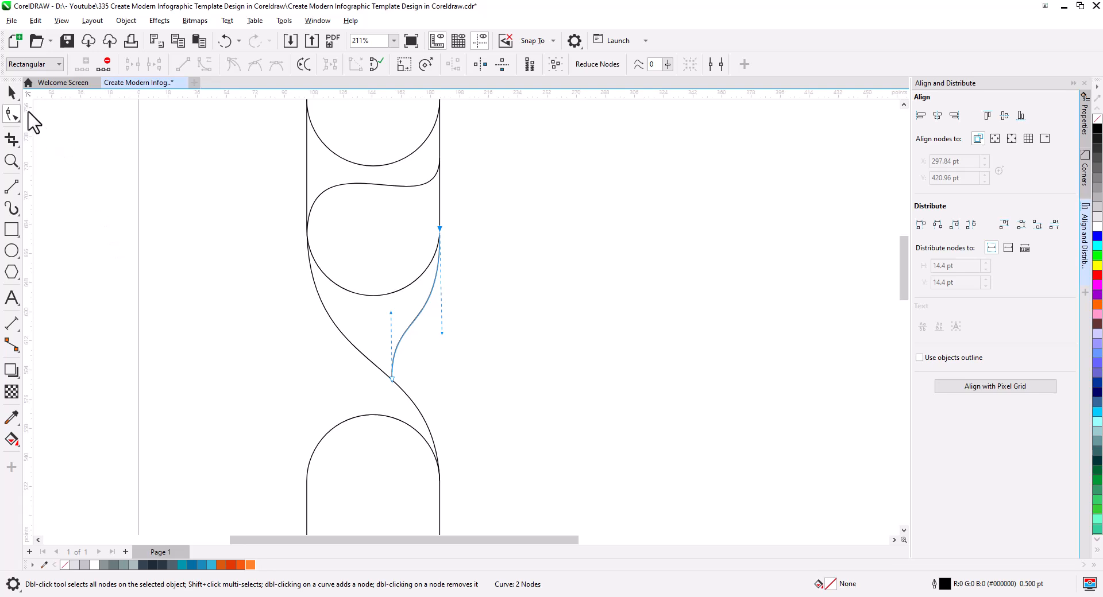
- Duplicate the short S-curve to the left of the capsules and mirror the copy horizontally and vertically
left_click(12, 92)
left_click_drag(436, 271, 271, 343)
left_click(299, 364)
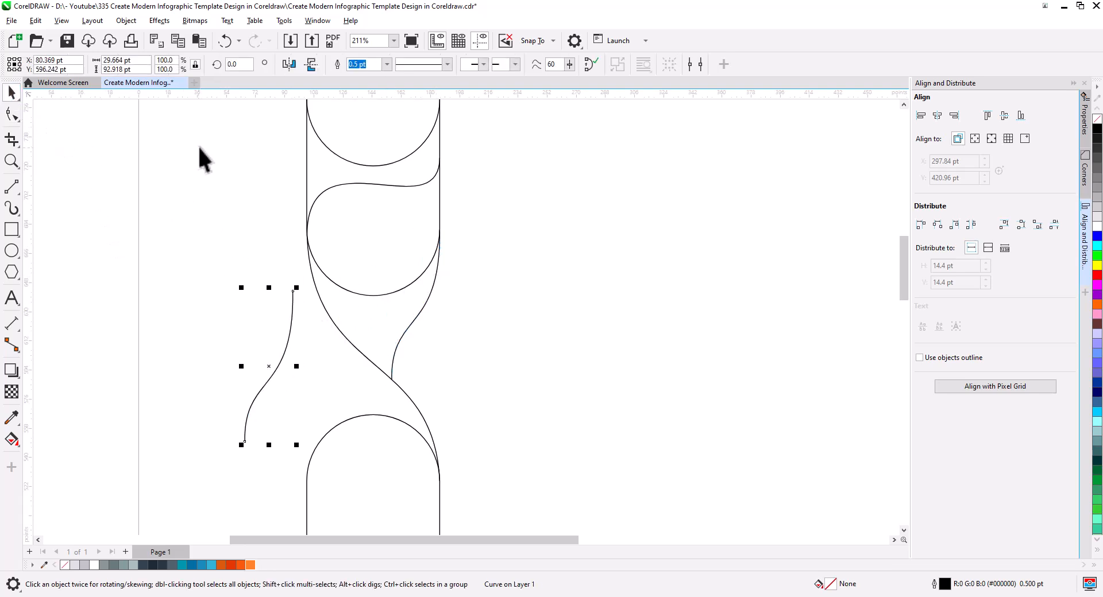
left_click(289, 63)
left_click(311, 64)
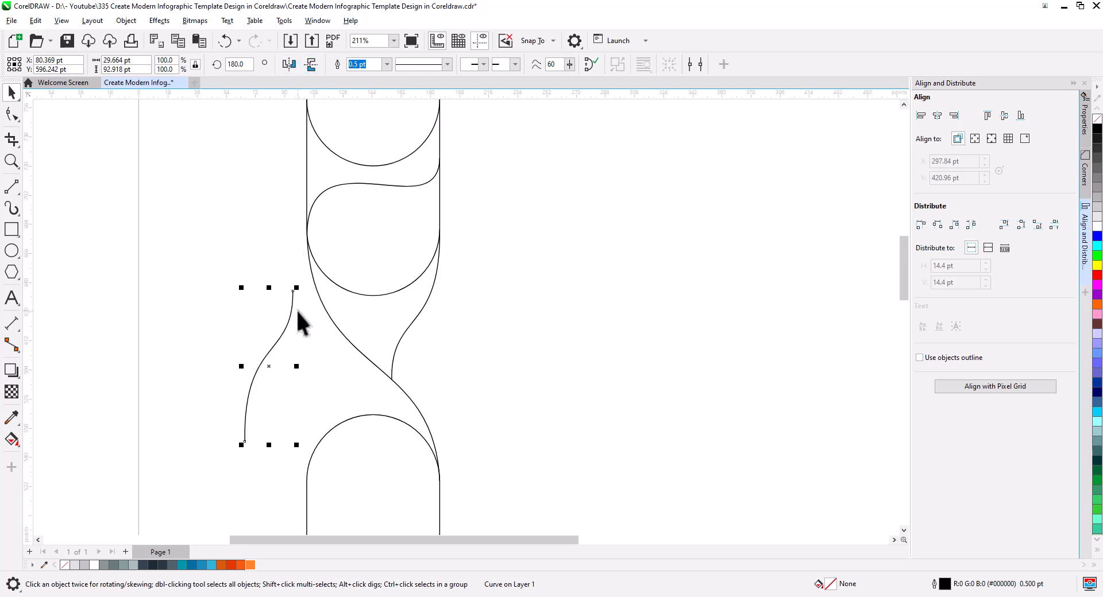
- Position the mirrored curve between the diagonal curve and the lower capsule's left edge, following that edge
left_click_drag(293, 292, 356, 347)
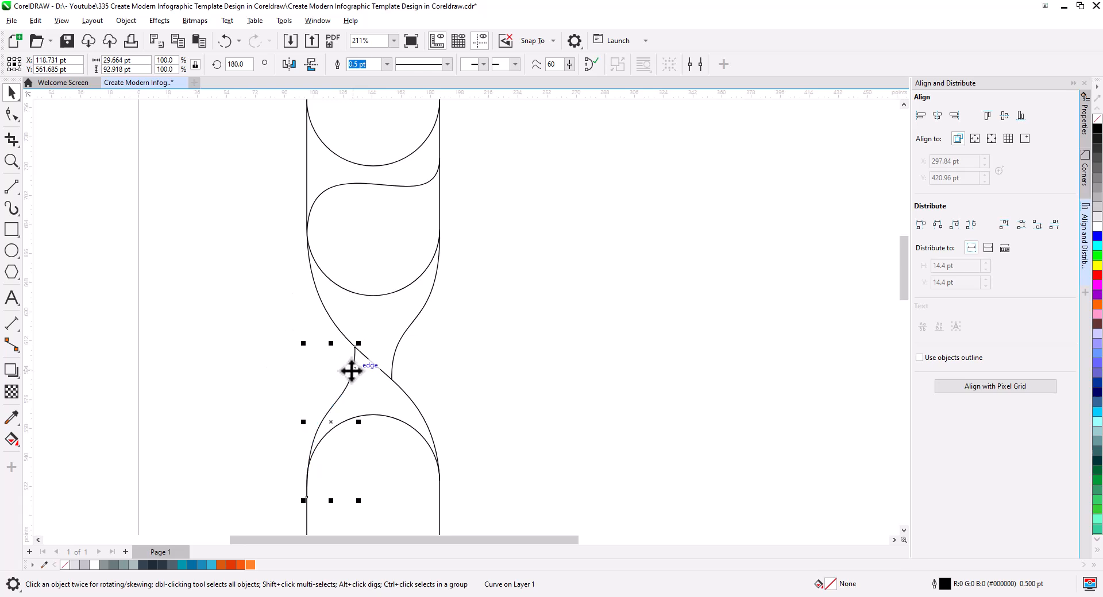
left_click(307, 498)
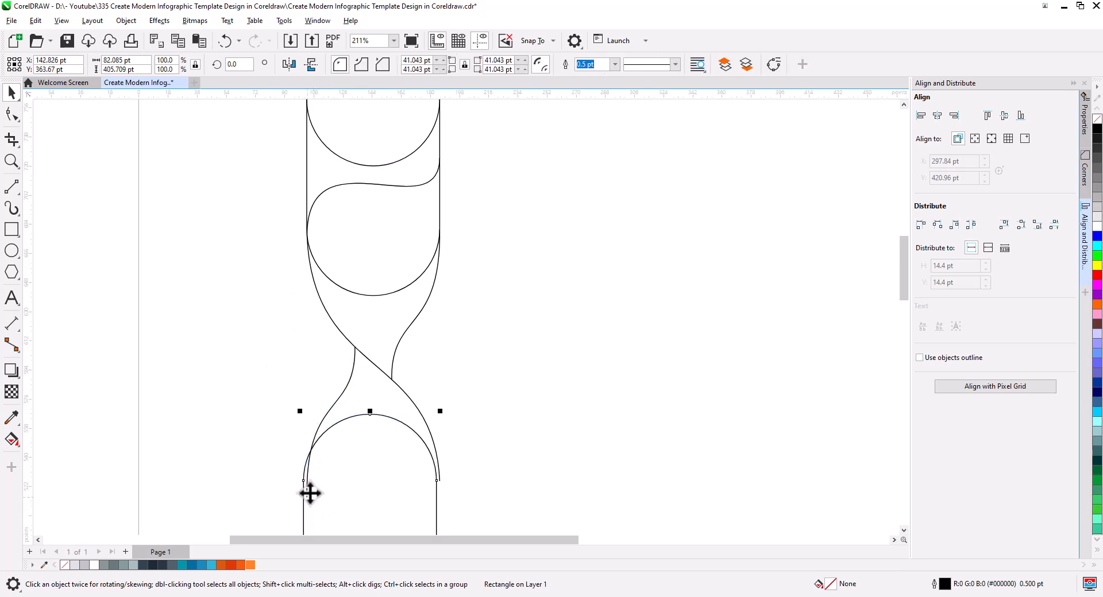
left_click(271, 456)
left_click(316, 439)
left_click_drag(307, 497, 307, 492)
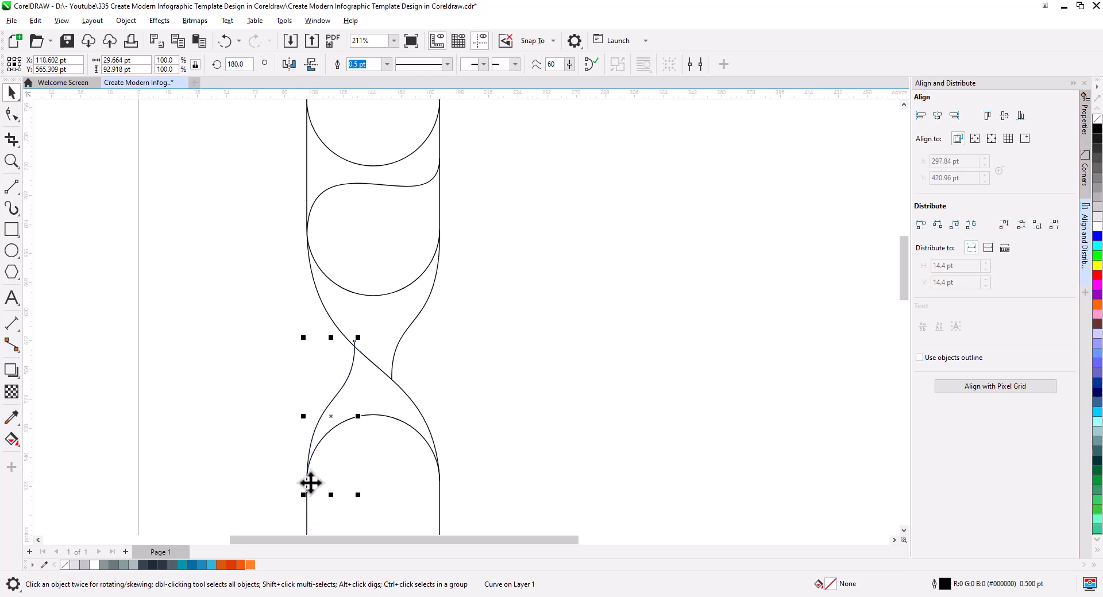
left_click(433, 381)
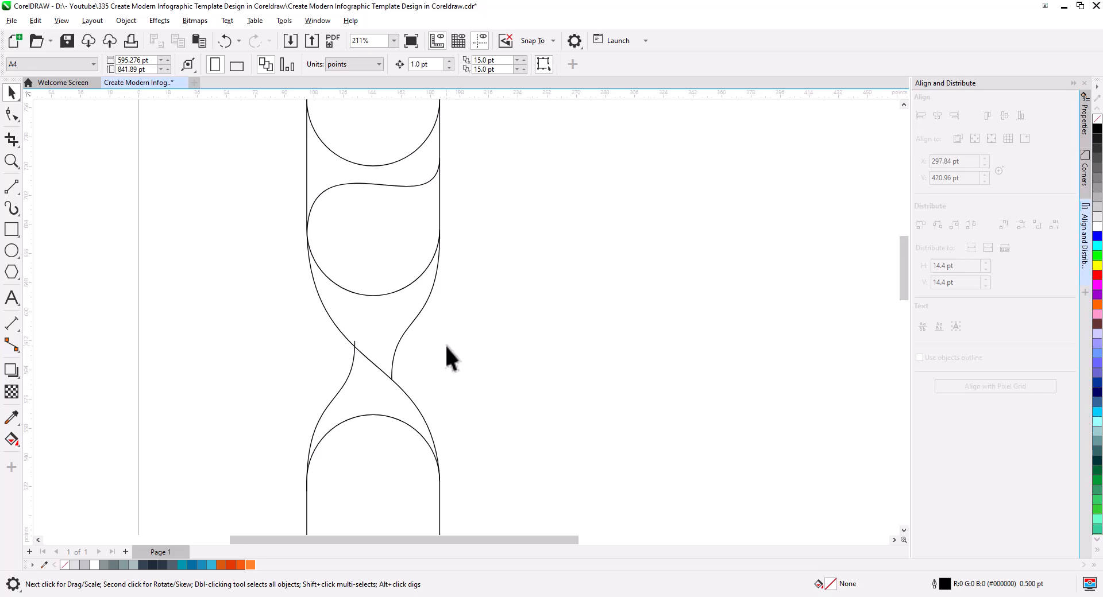
- Raise the diagonal curve's upper end node along the upper capsule's right edge, closer to the circle
left_click_drag(397, 223, 418, 290)
left_click(445, 249)
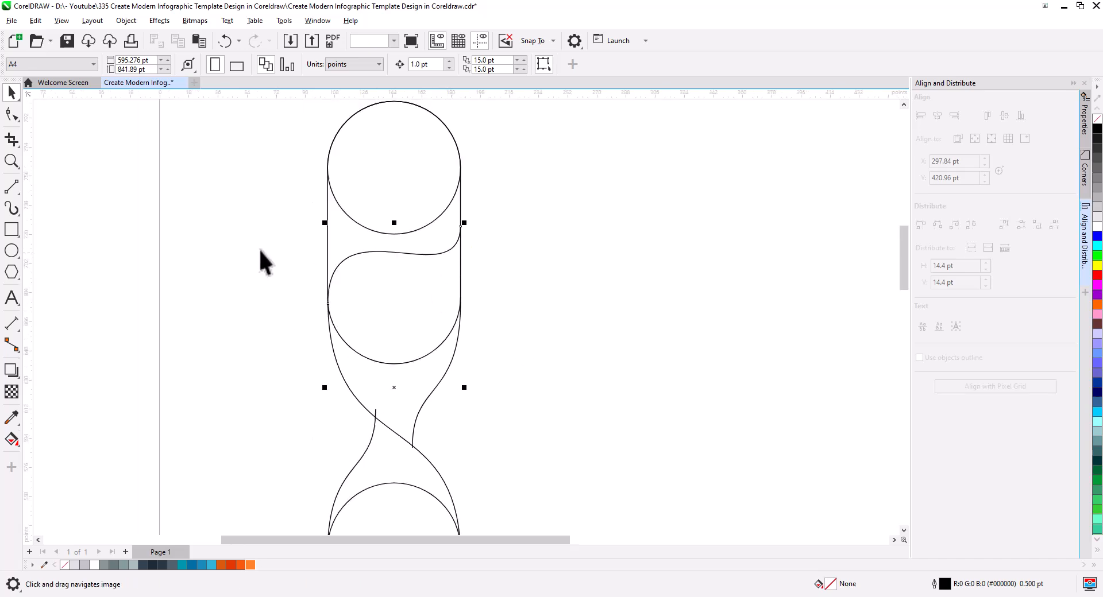
left_click(12, 114)
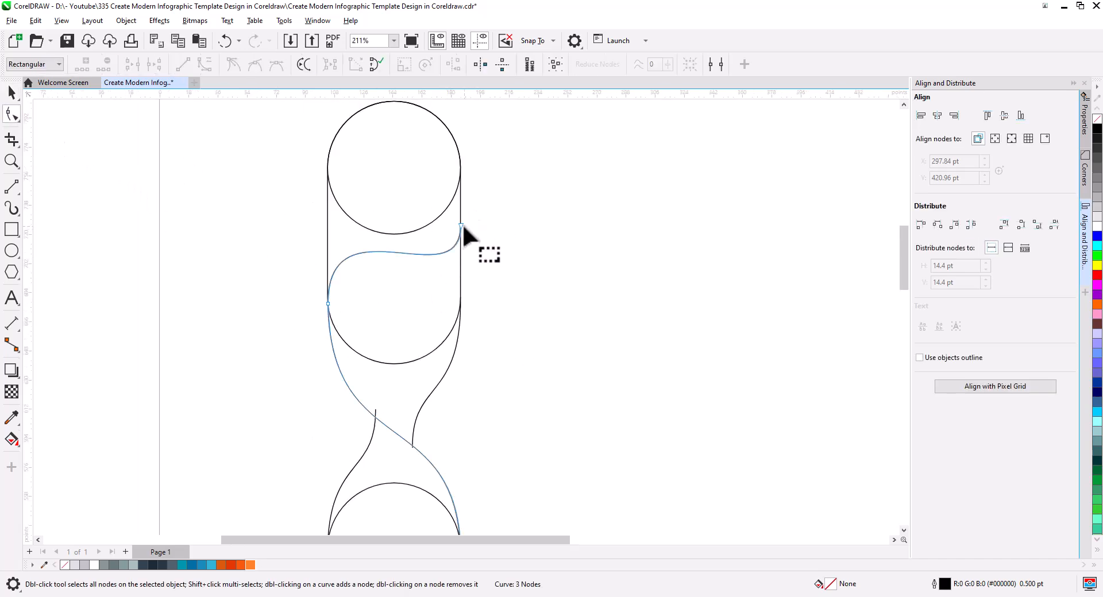
left_click_drag(461, 224, 460, 203)
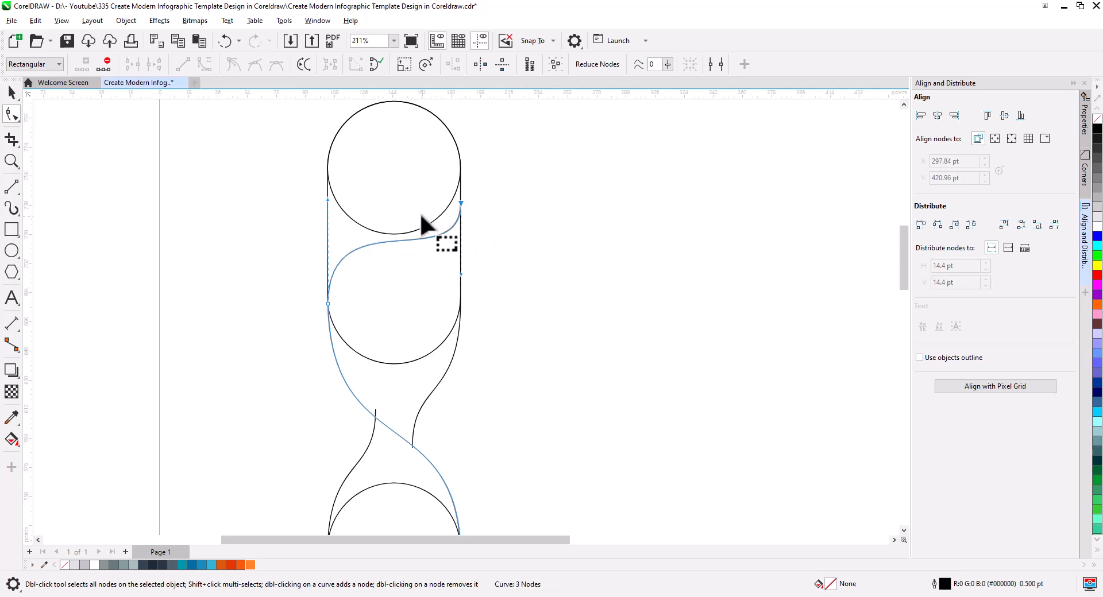
left_click(11, 91)
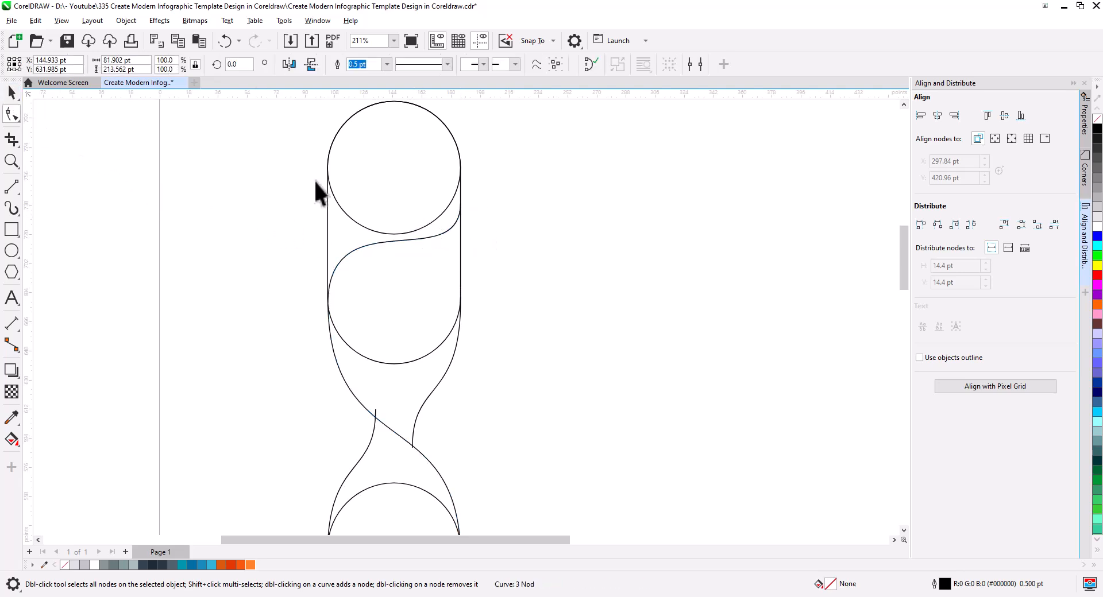
- Duplicate the top circle in place and enlarge the copy concentrically to about 93 pt in diameter
left_click(348, 198)
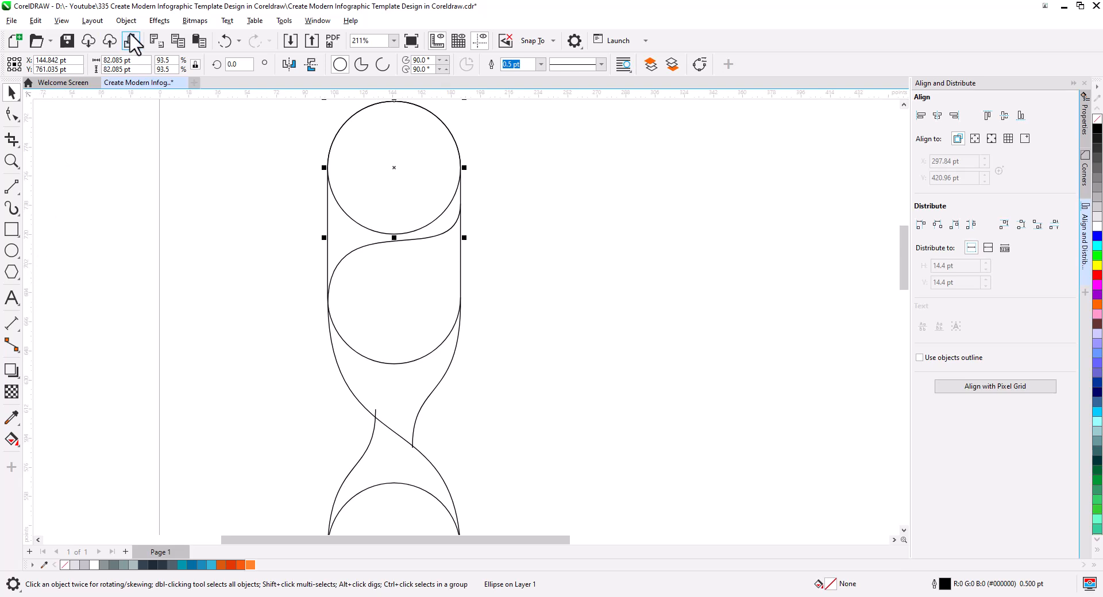
key("shift+Page_Up")
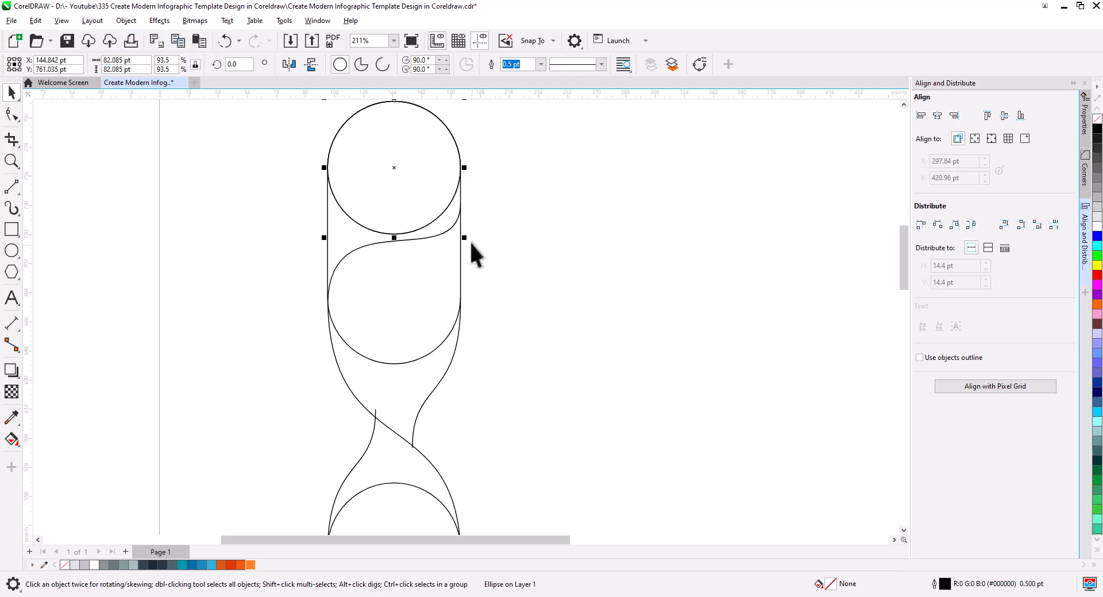
left_click_drag(466, 238, 477, 248)
- Add a node to the curve's upper segment and place it on the lowest point of the larger circle
left_click(13, 114)
scroll(458, 214, "up", 4)
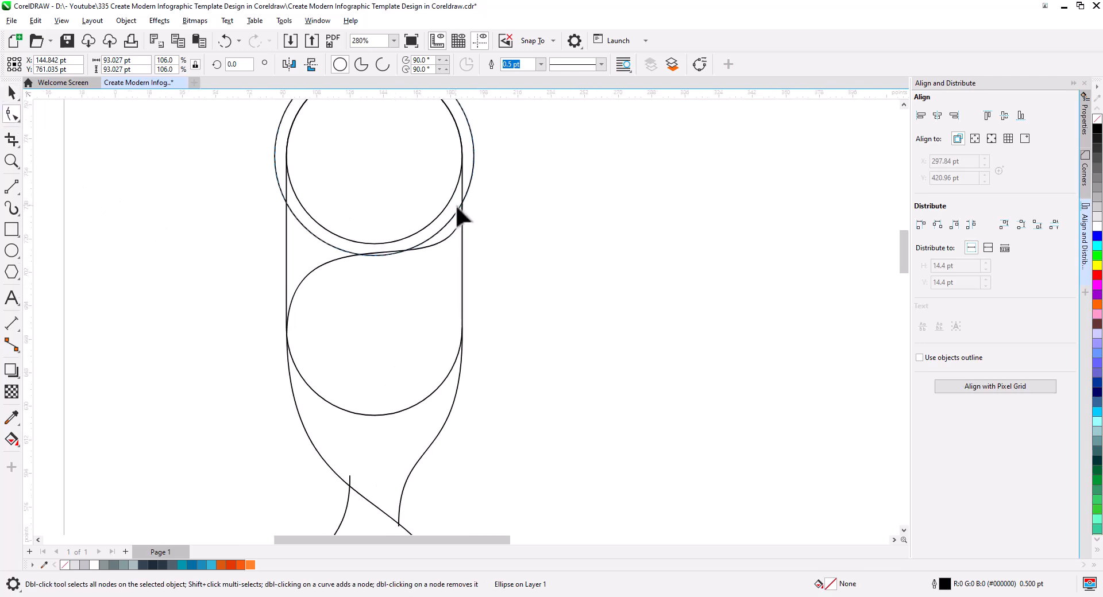
left_click(456, 228)
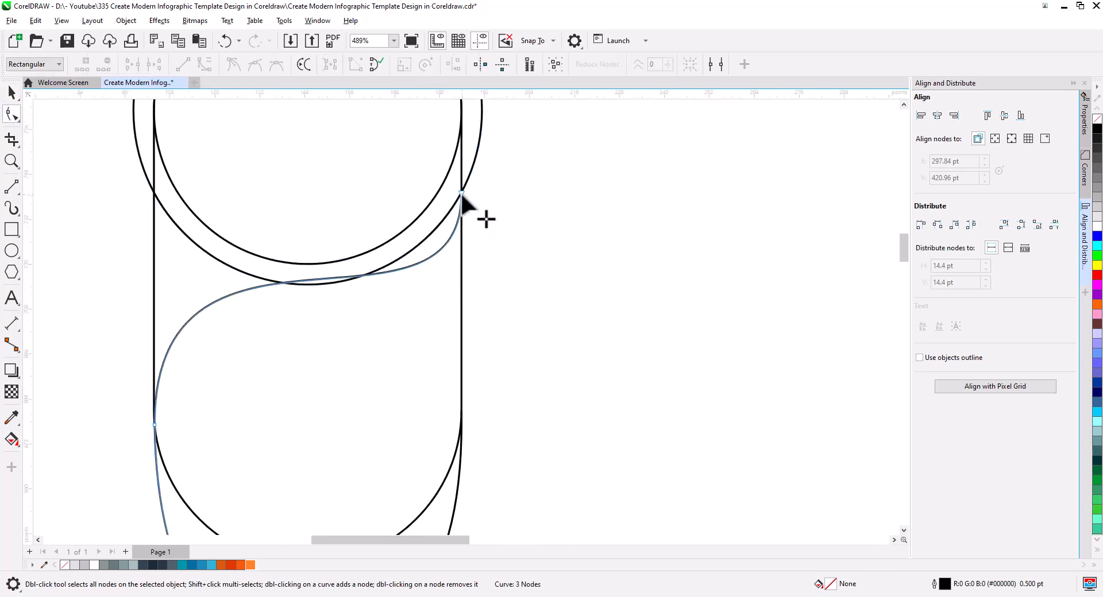
left_click(461, 192)
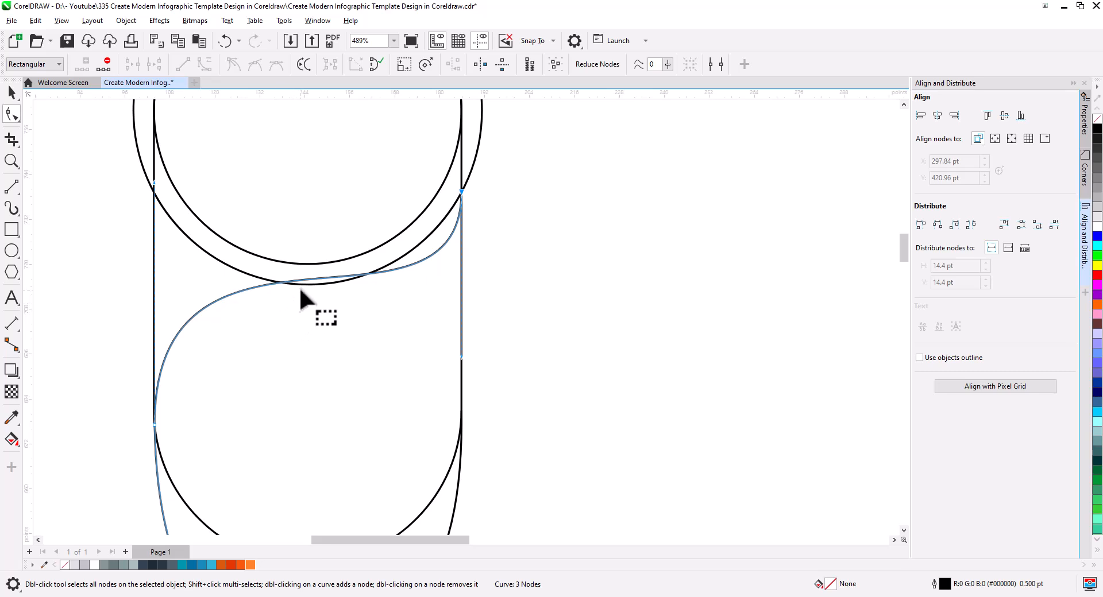
left_click(308, 274)
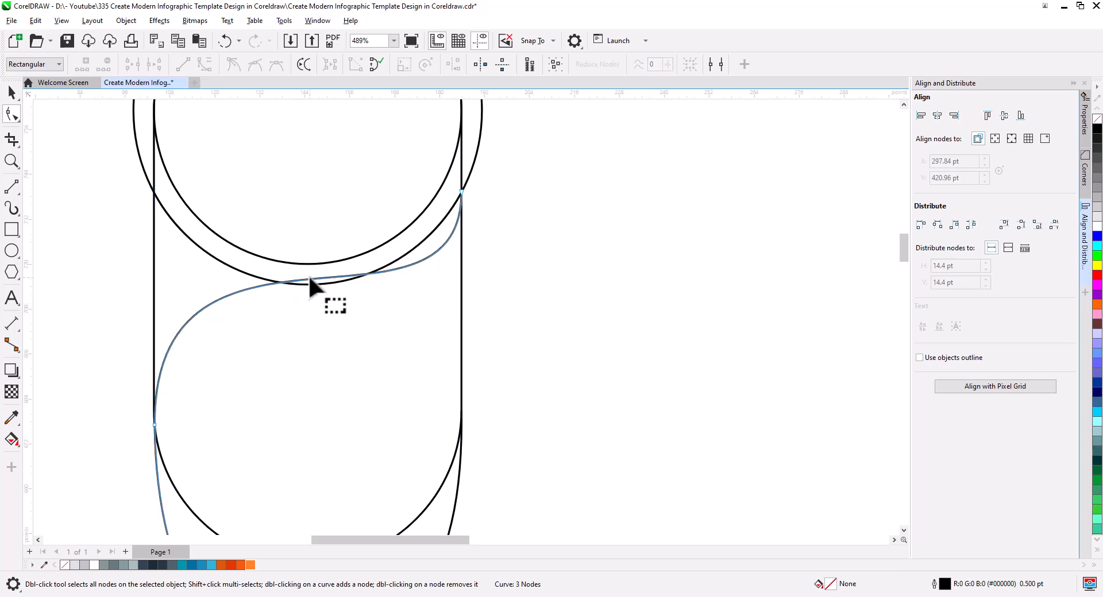
double_click(305, 276)
left_click_drag(306, 277, 309, 284)
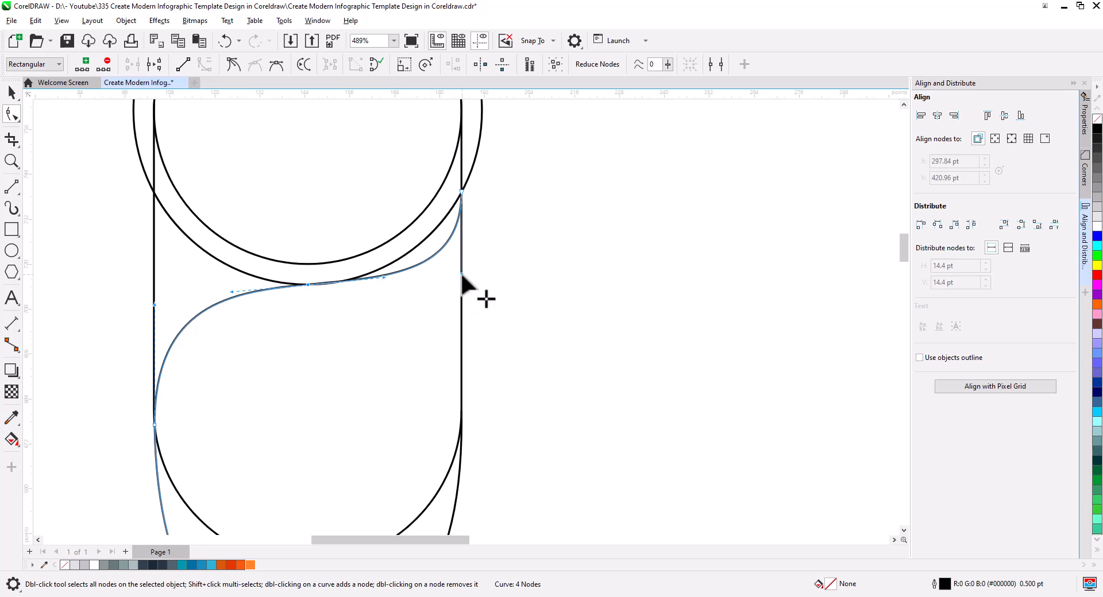
- Adjust the curve's handles so its right part bends up toward the larger circle's arc and runs level through the new node
left_click_drag(462, 275, 437, 214)
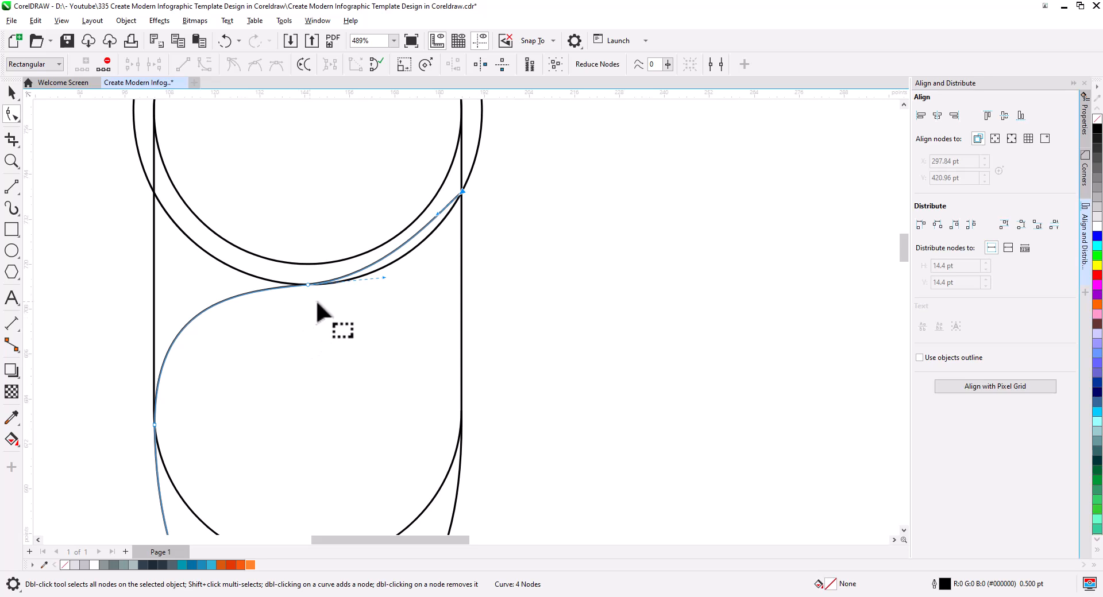
left_click_drag(385, 278, 386, 282)
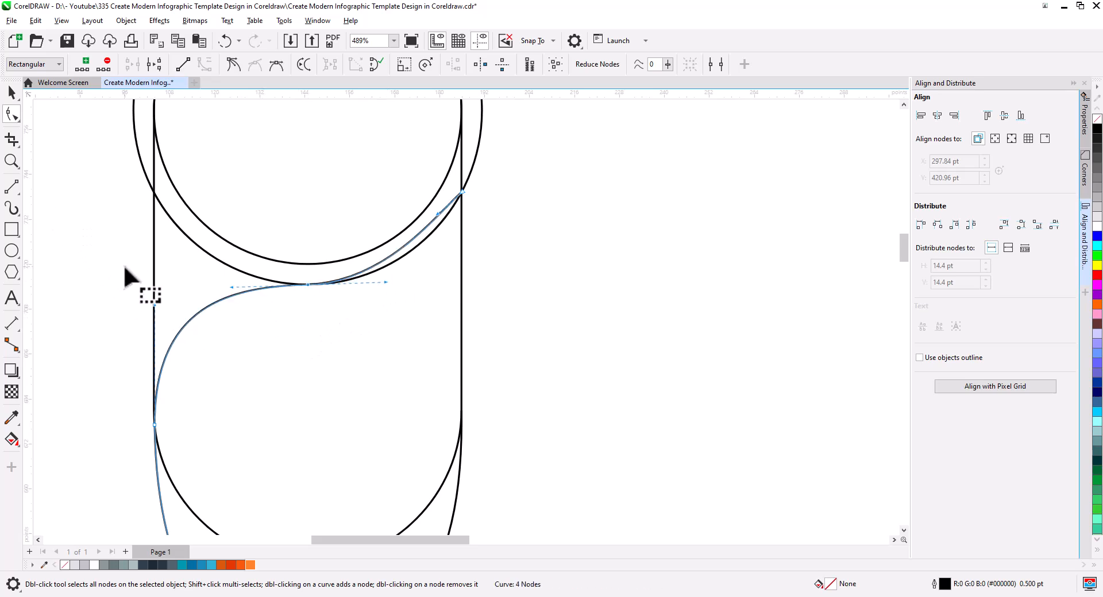
scroll(125, 268, "down", 2)
left_click(11, 92)
left_click(129, 301)
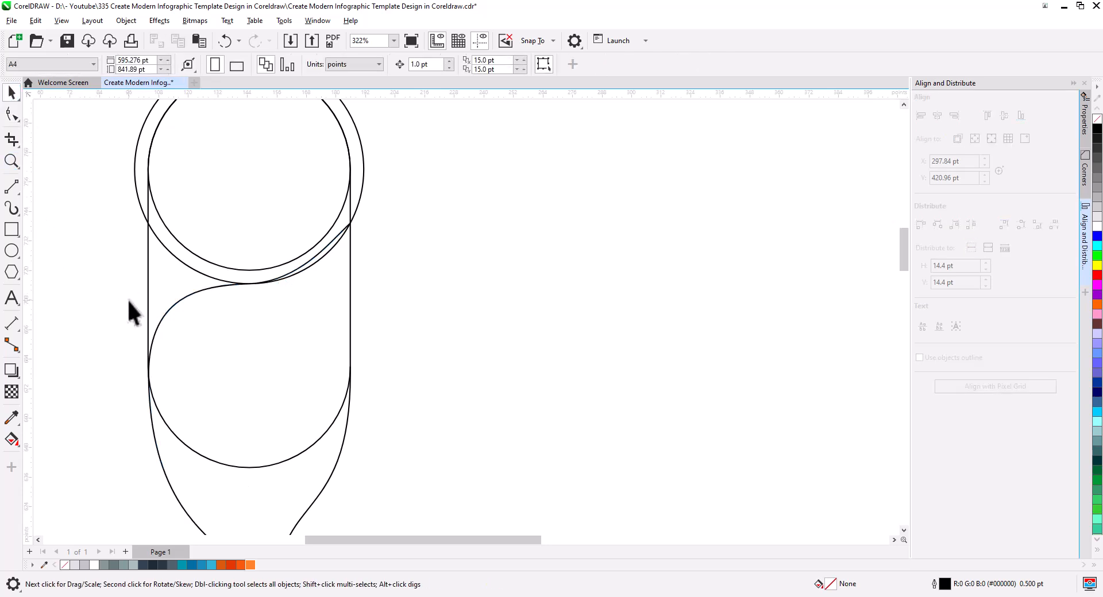
- Smart Fill the upper capsule's area below the curve, the ribbon's upper half and its lower twisted part with green and hairline outlines
left_click_drag(129, 300, 214, 288)
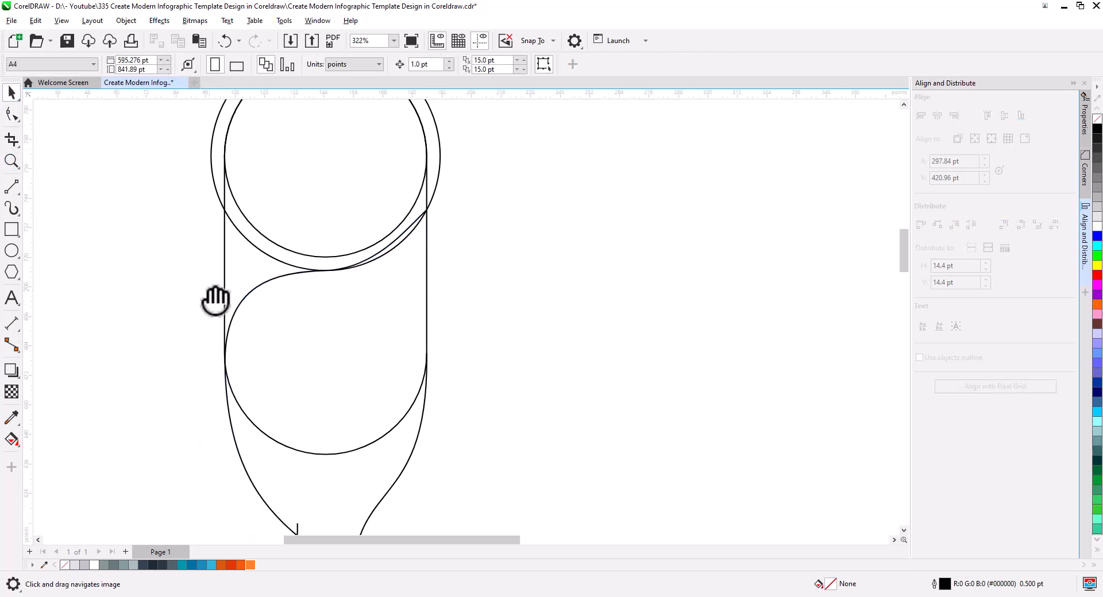
left_click(12, 439)
left_click(86, 461)
left_click(313, 360)
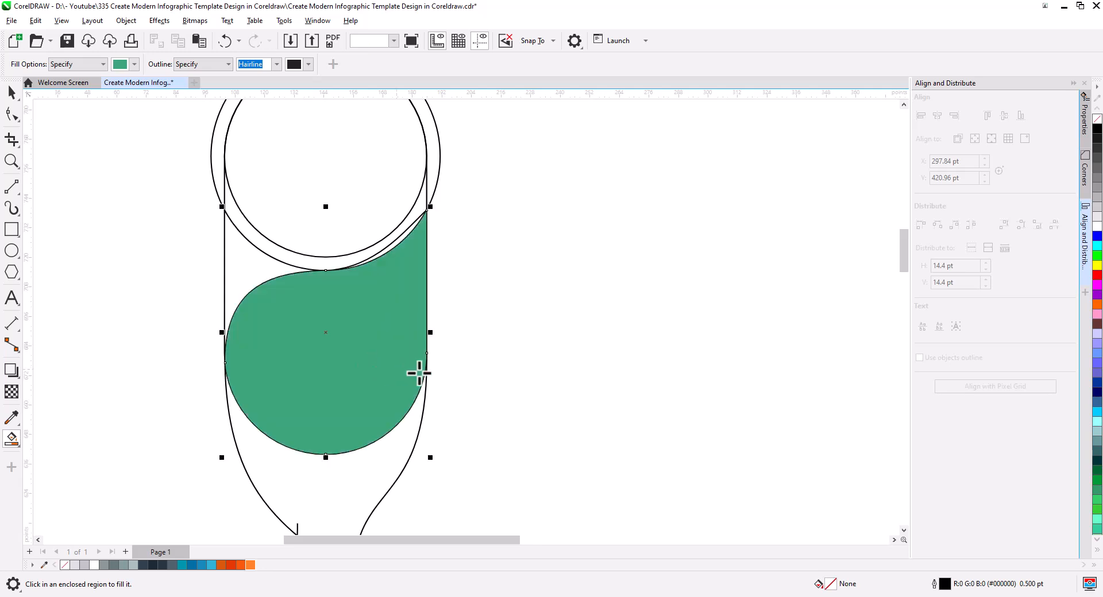
left_click_drag(419, 373, 344, 307)
left_click(283, 339)
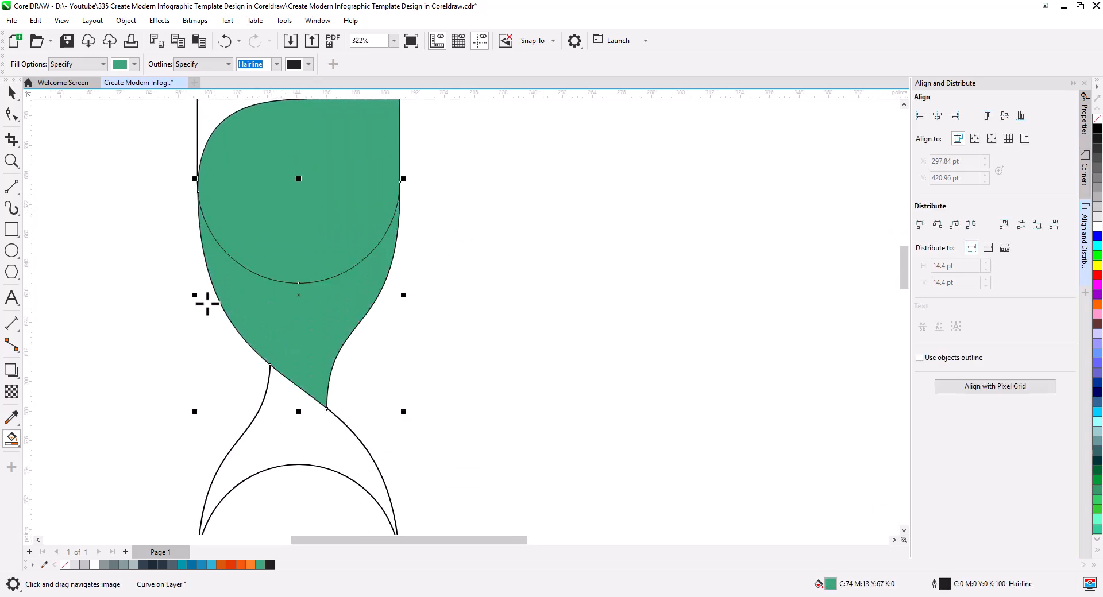
scroll(185, 308, "down", 2)
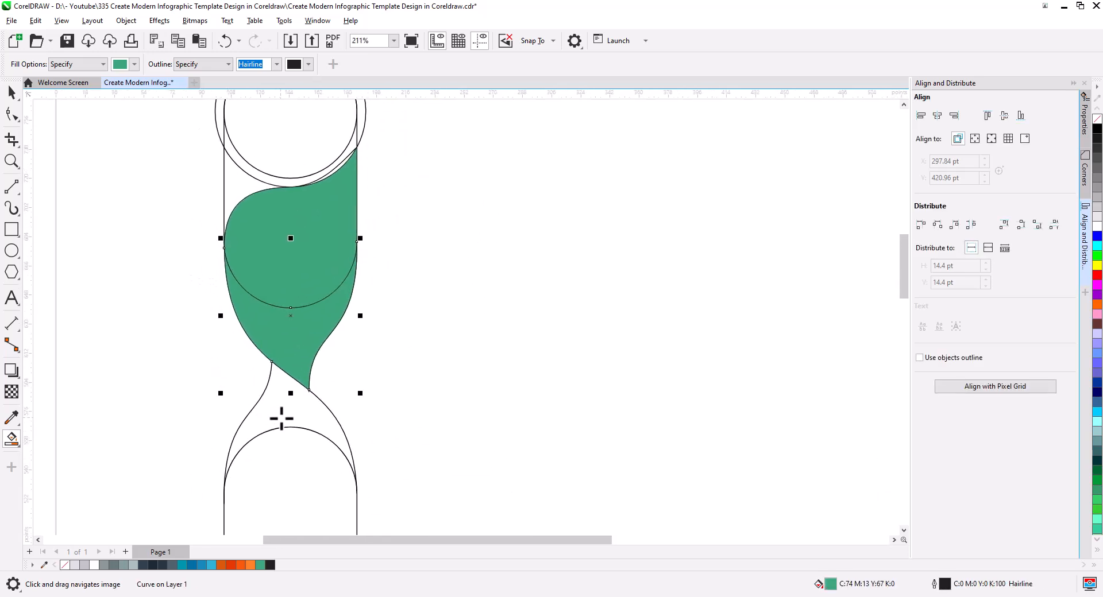
left_click(280, 426)
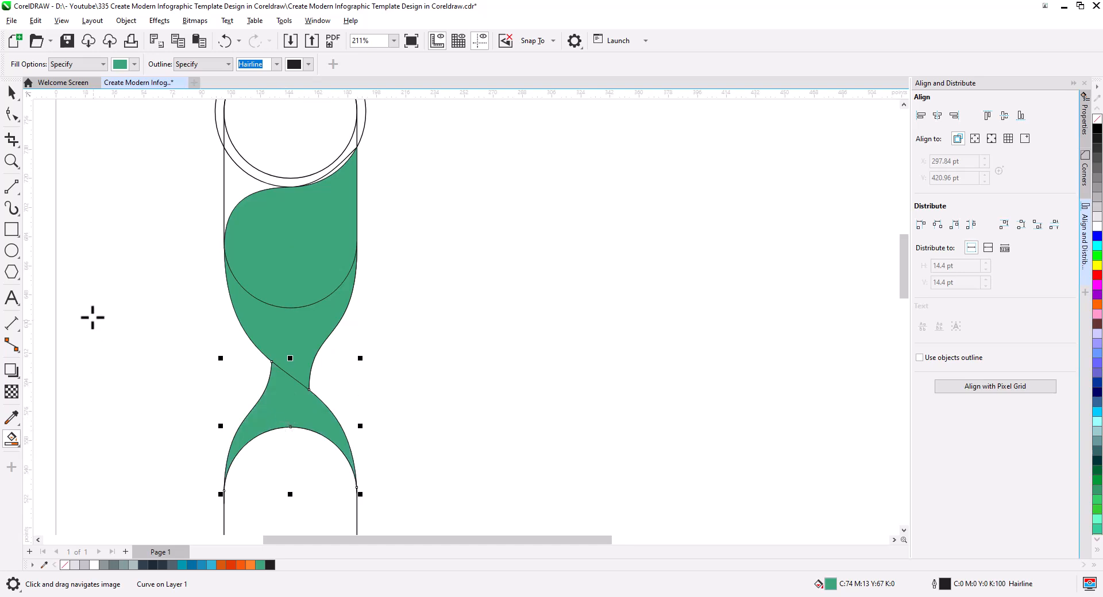
- Weld the ribbon's lower twisted part to the lower capsule and fill the combined shape black
left_click(12, 93)
left_click_drag(467, 362, 524, 278)
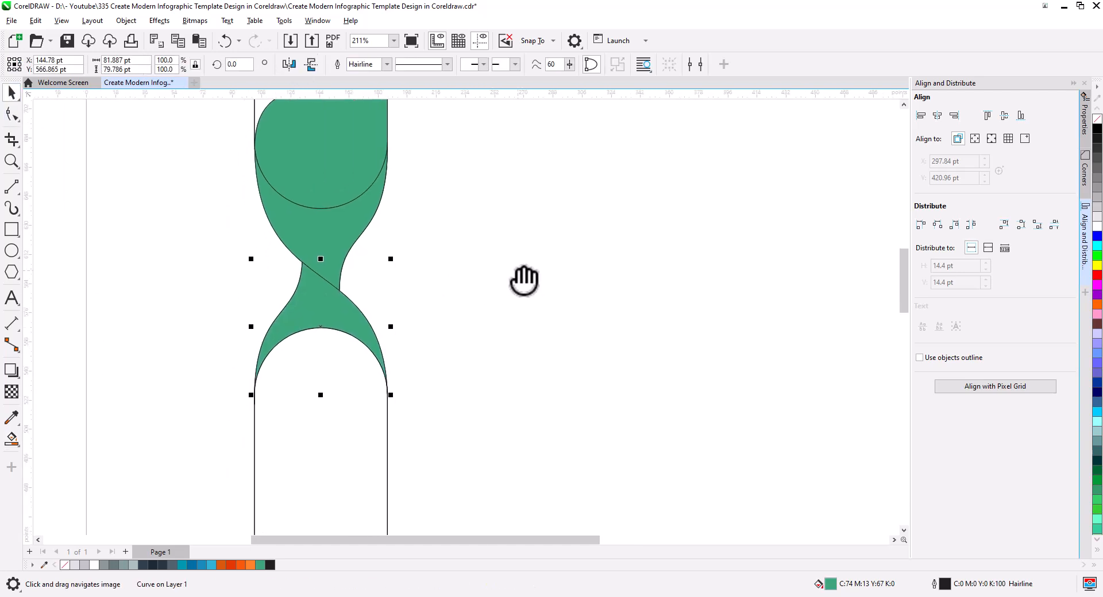
left_click(367, 421, "shift")
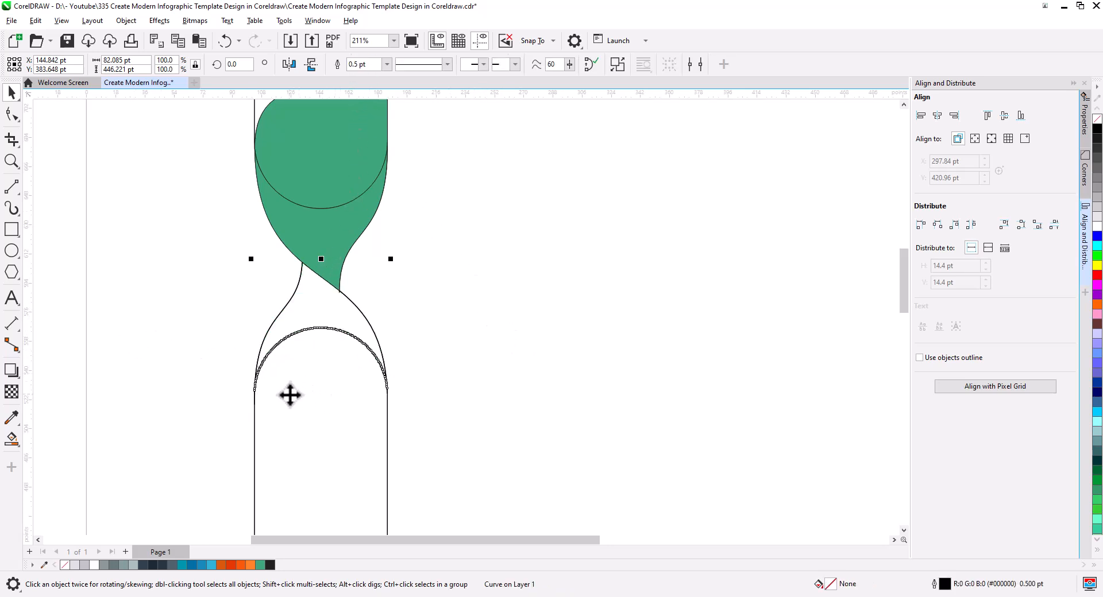
left_click(1097, 227)
left_click(1097, 128)
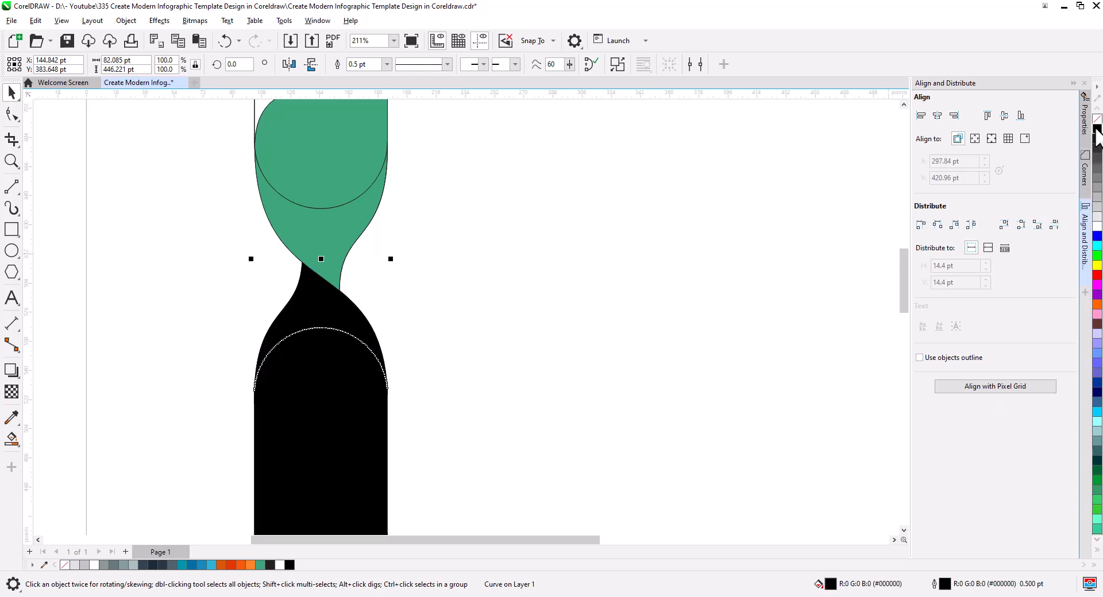
- Break the black shape apart and delete the thin arc left inside it
left_click(579, 350)
left_click(371, 418)
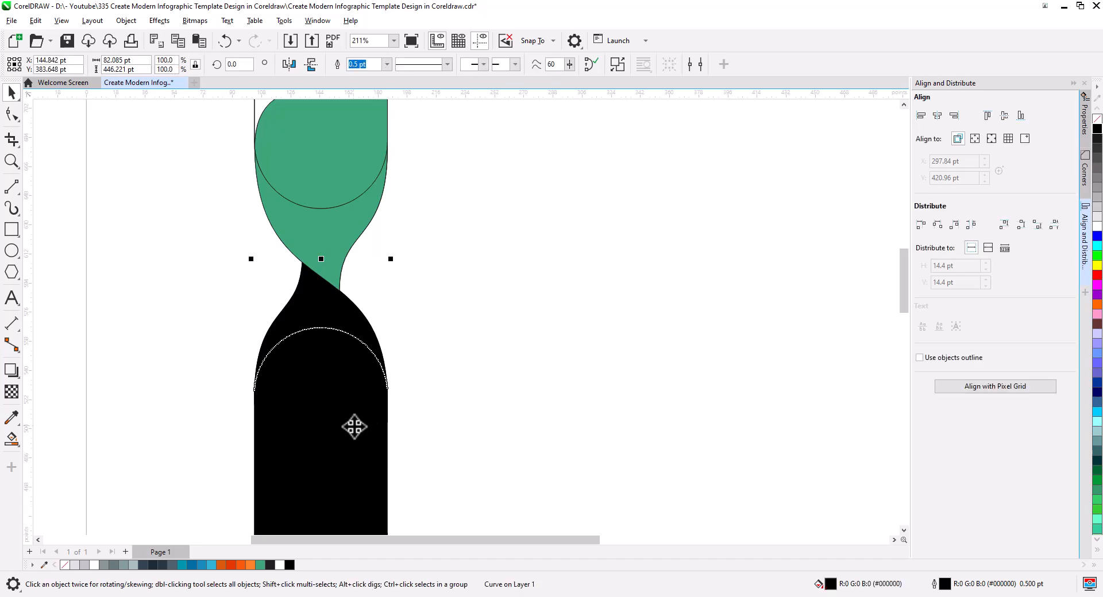
right_click(357, 431)
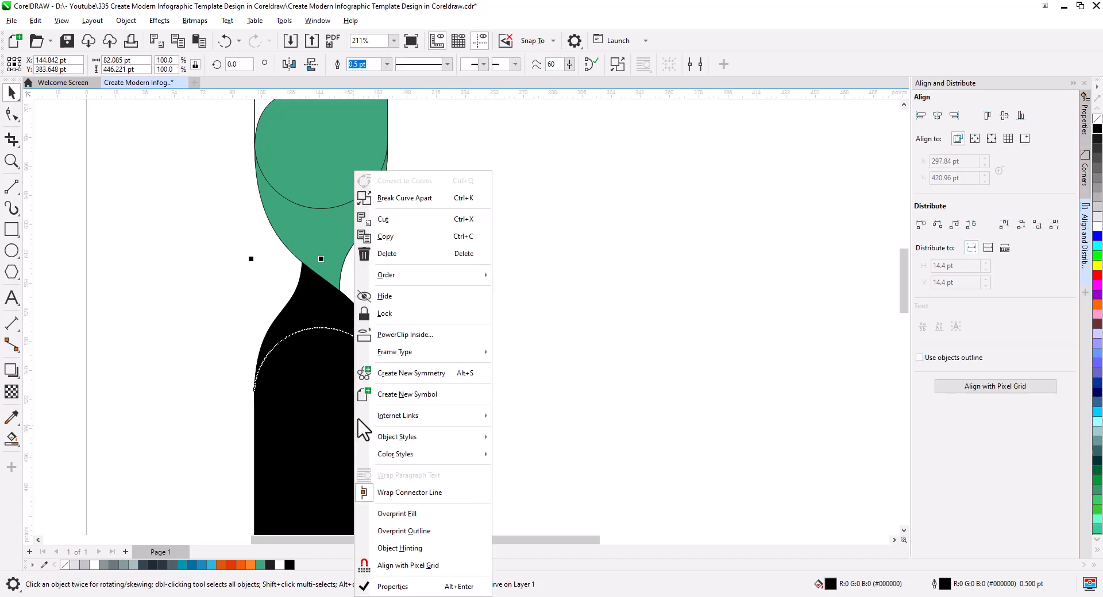
left_click(402, 198)
left_click_drag(453, 448, 217, 313)
key("Delete")
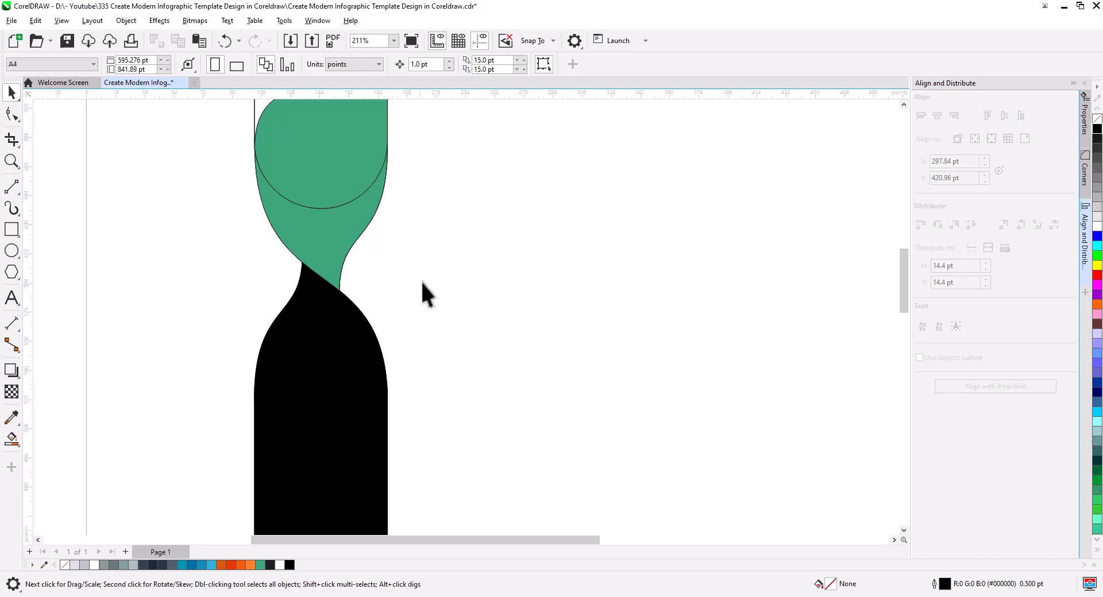
- Delete the upper capsule's outline around the green ribbon
left_click_drag(422, 281, 446, 448)
left_click(282, 252)
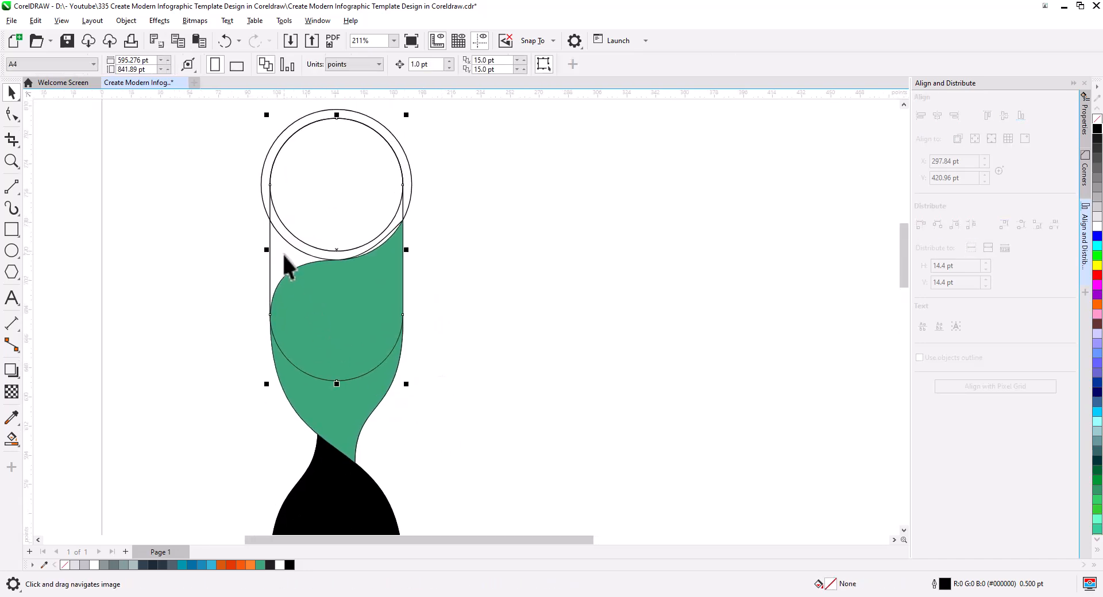
key("Delete")
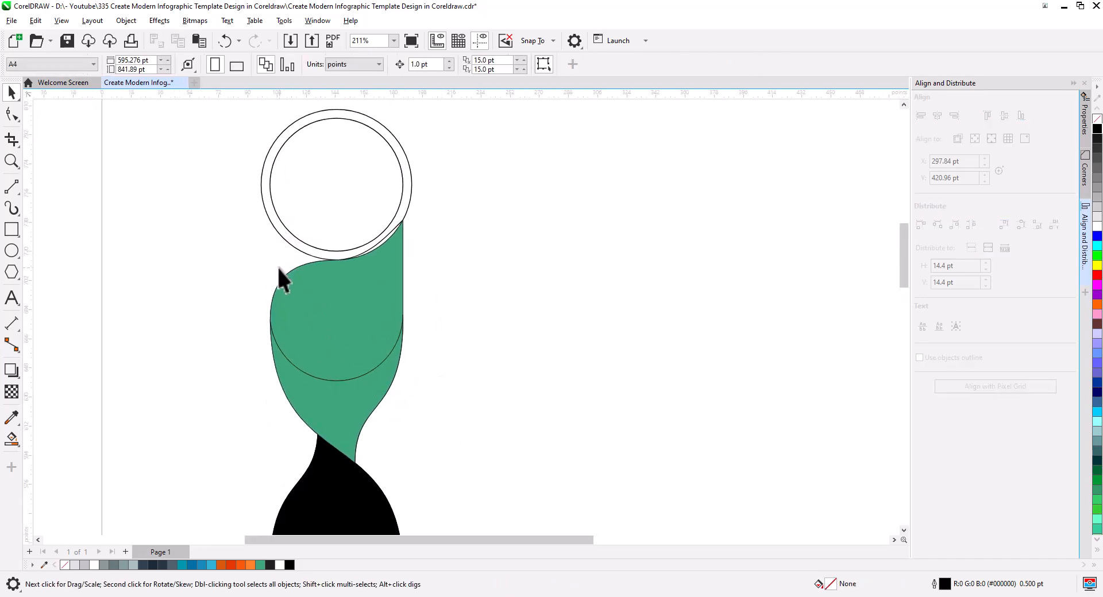
- Weld the two green ribbon pieces into one shape and remove the leftover guide curve beside the larger circle
left_click(330, 341)
left_click(341, 424, "shift")
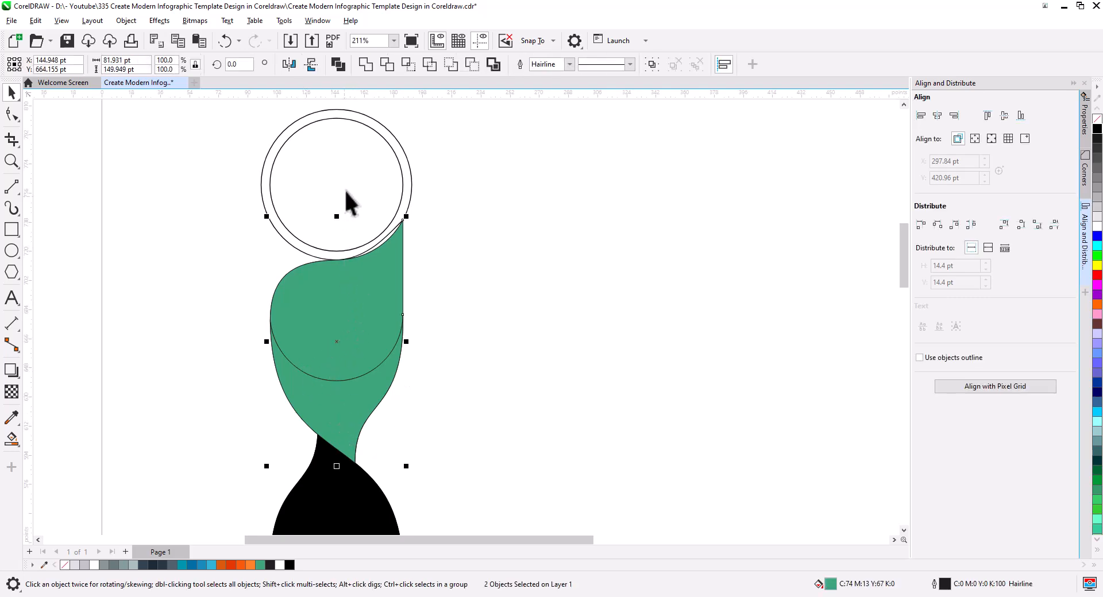
key("ctrl+z")
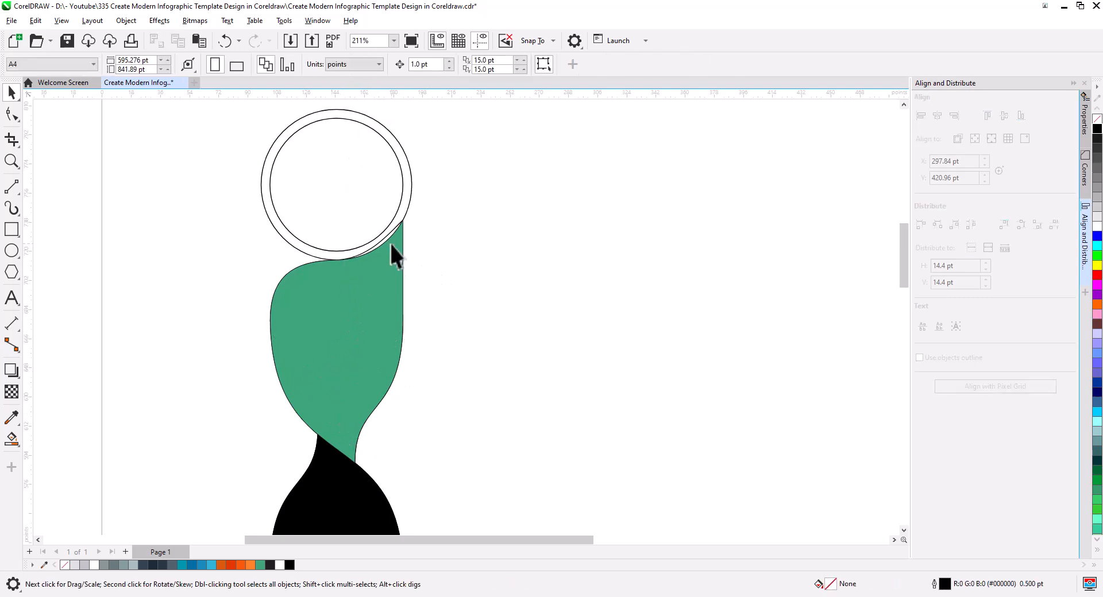
left_click(396, 244)
- Smart Fill the ring between the two top circles with the same green and a hairline outline
left_click(11, 439)
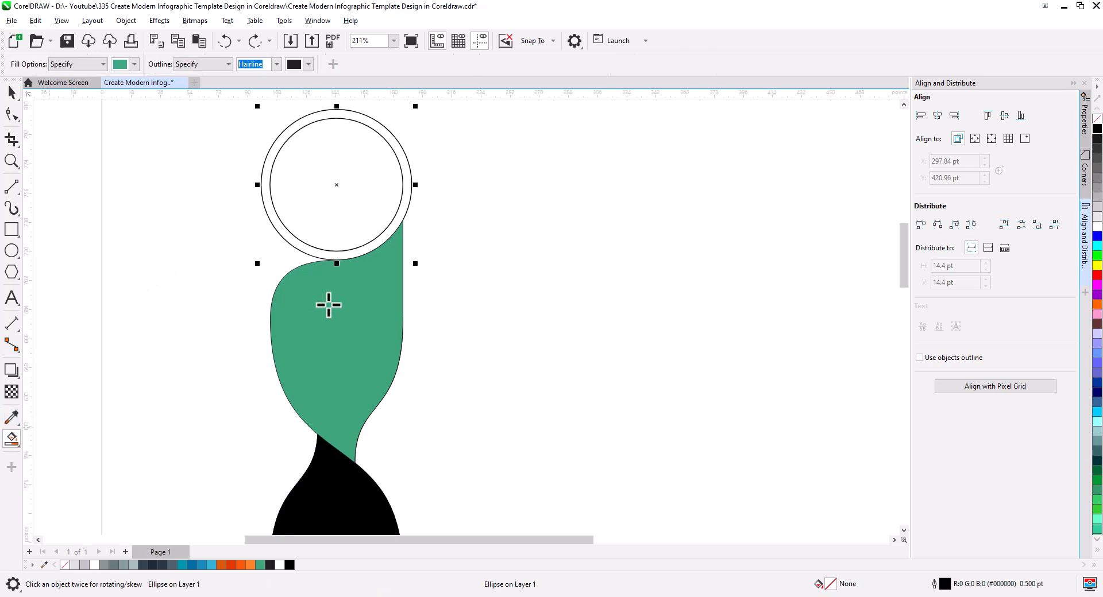
left_click(354, 255)
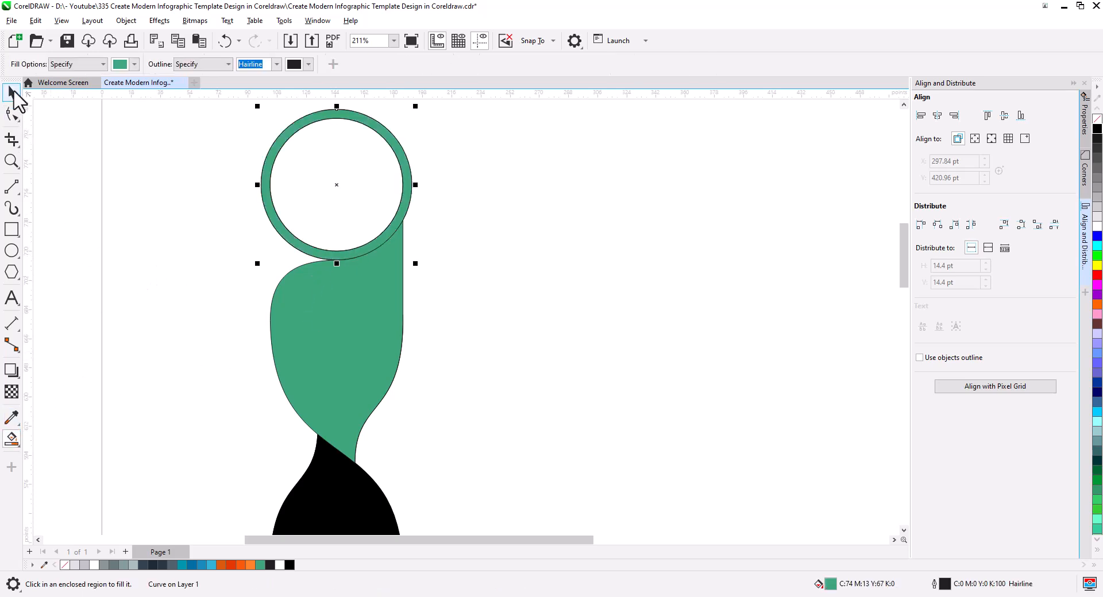
left_click(12, 93)
left_click(184, 221)
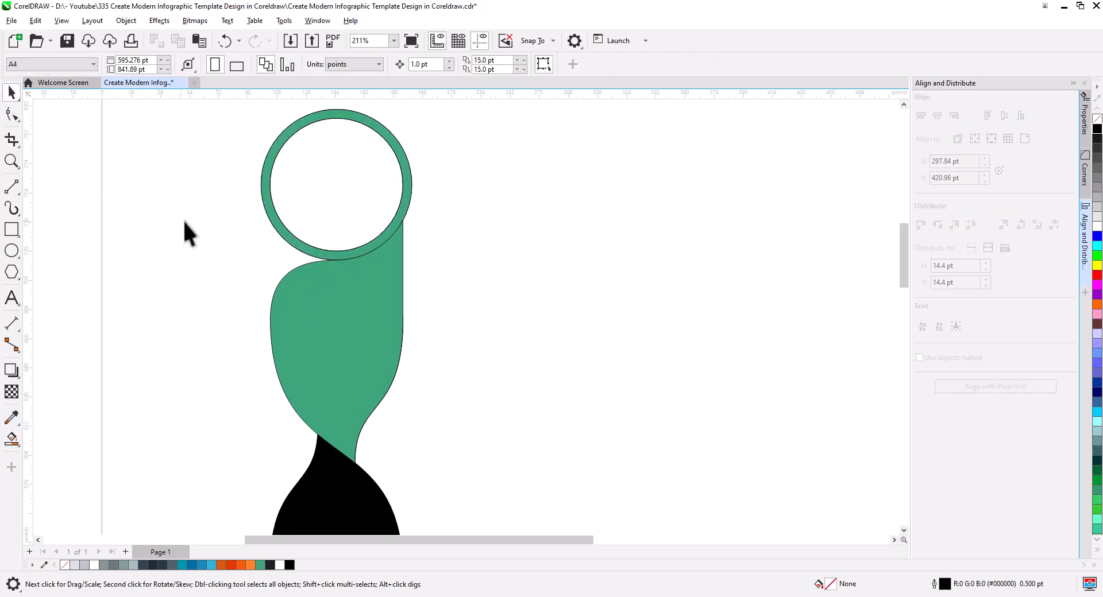
left_click(286, 241)
left_click_drag(286, 242, 158, 278)
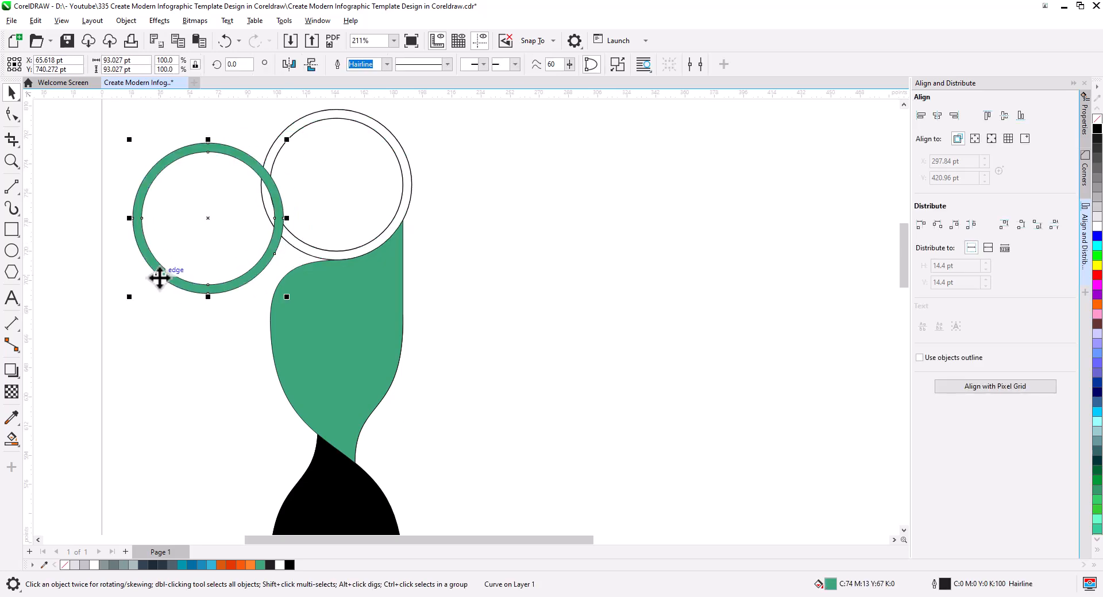
key("ctrl+z")
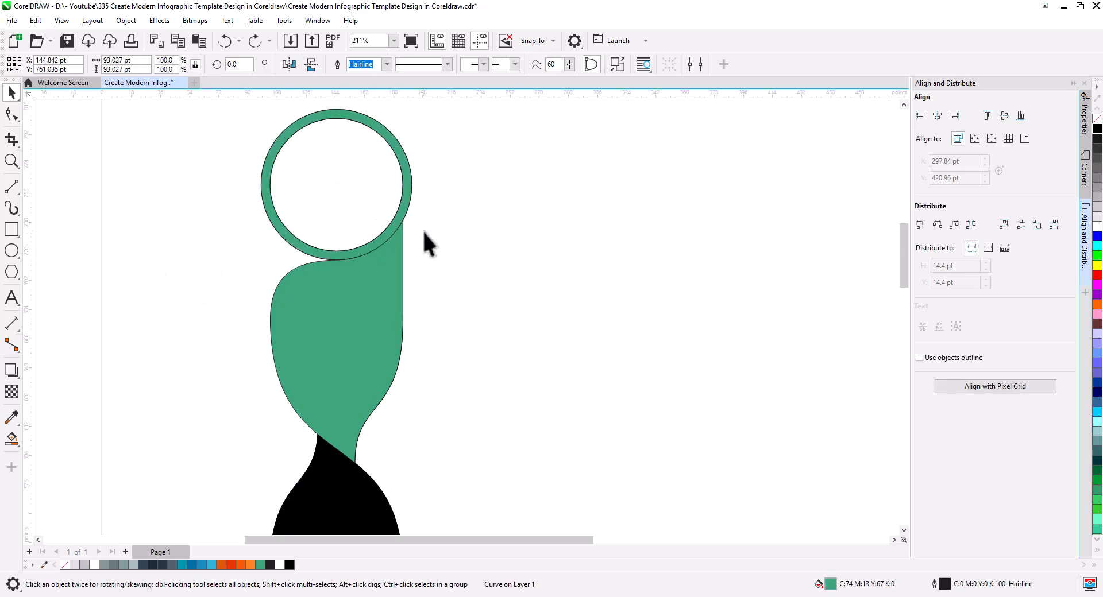
left_click(428, 244)
scroll(470, 225, "down", 4)
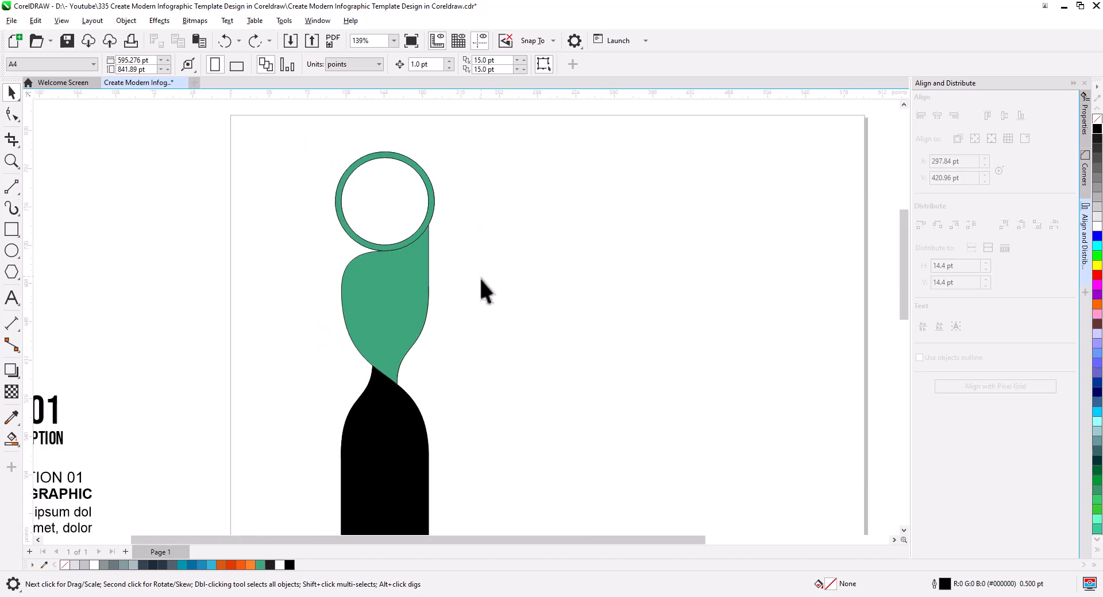
- Reshape the green ribbon's upper-left shoulder into a rounder curve by shortening the left side node's upper handle
left_click_drag(483, 287, 487, 224)
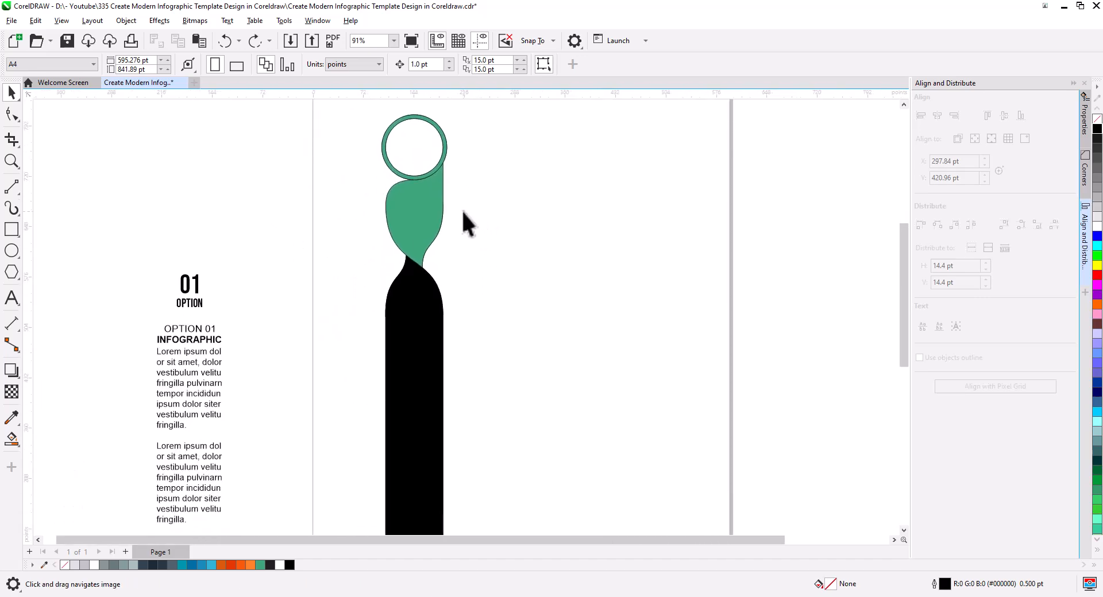
scroll(461, 207, "up", 4)
left_click_drag(492, 311, 503, 333)
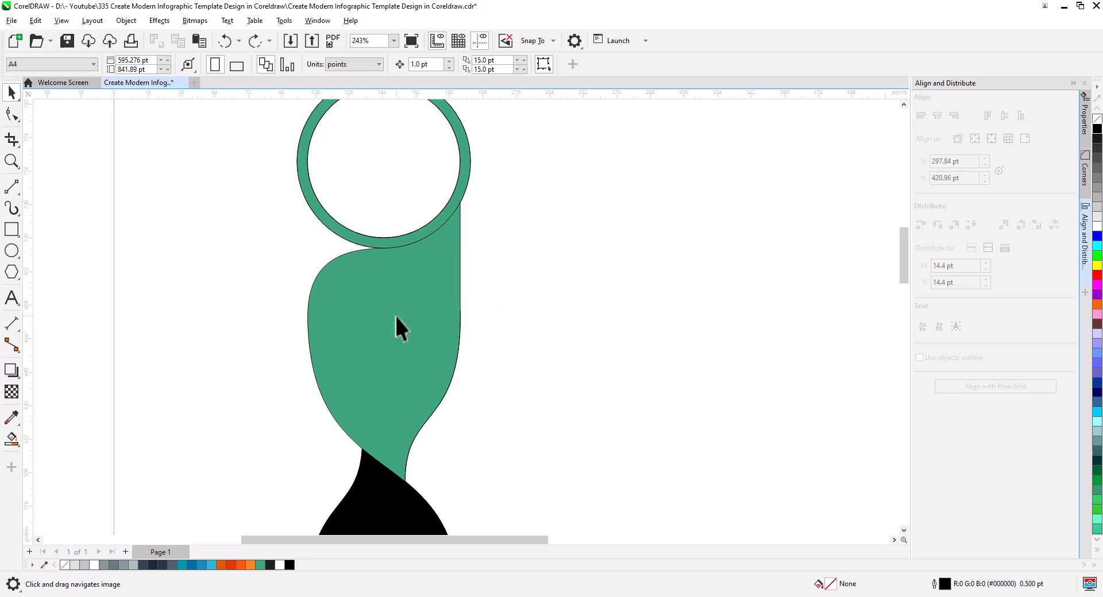
left_click(394, 315)
key("F10")
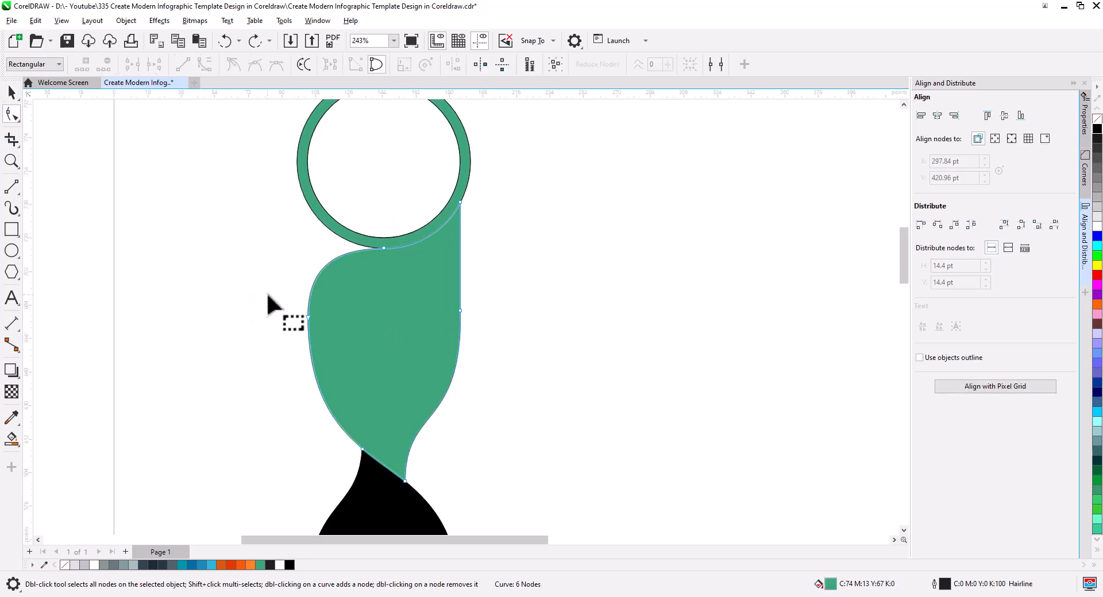
left_click_drag(307, 258, 307, 286)
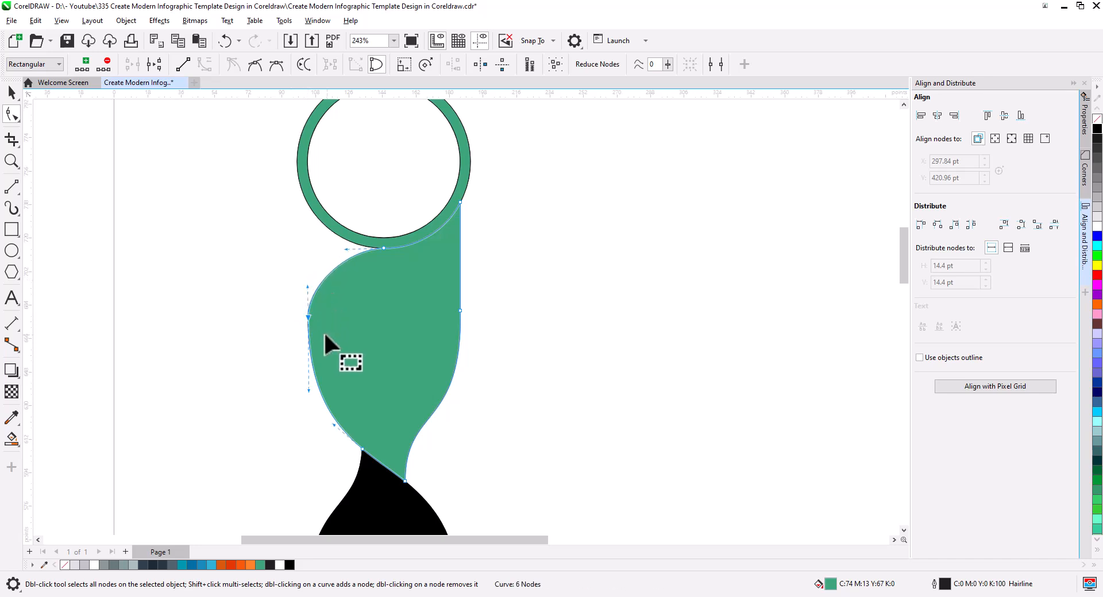
left_click(257, 68)
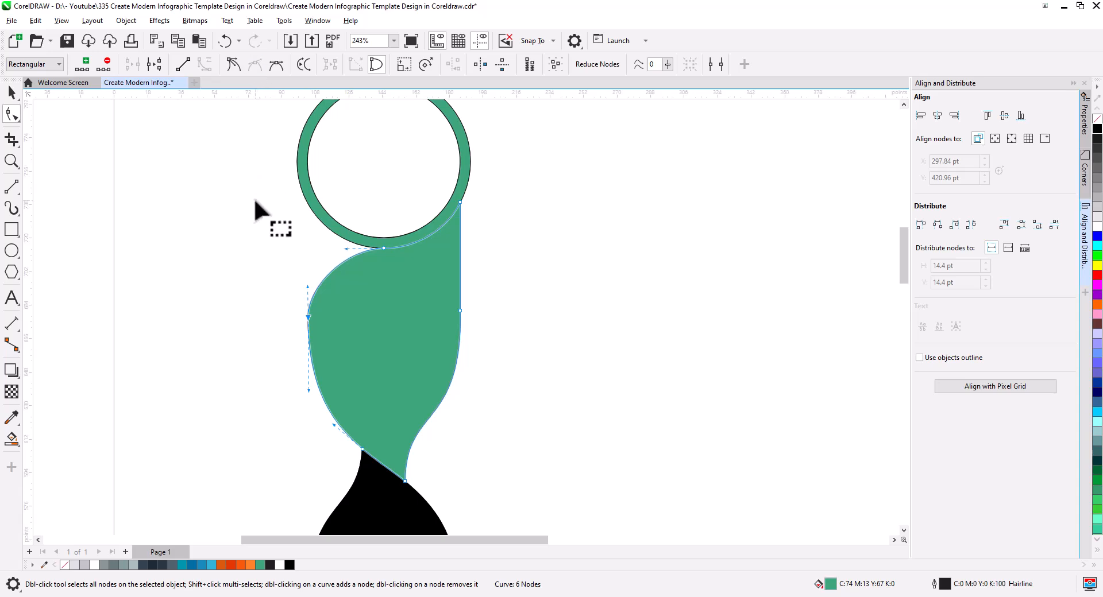
left_click(404, 292)
left_click(12, 92)
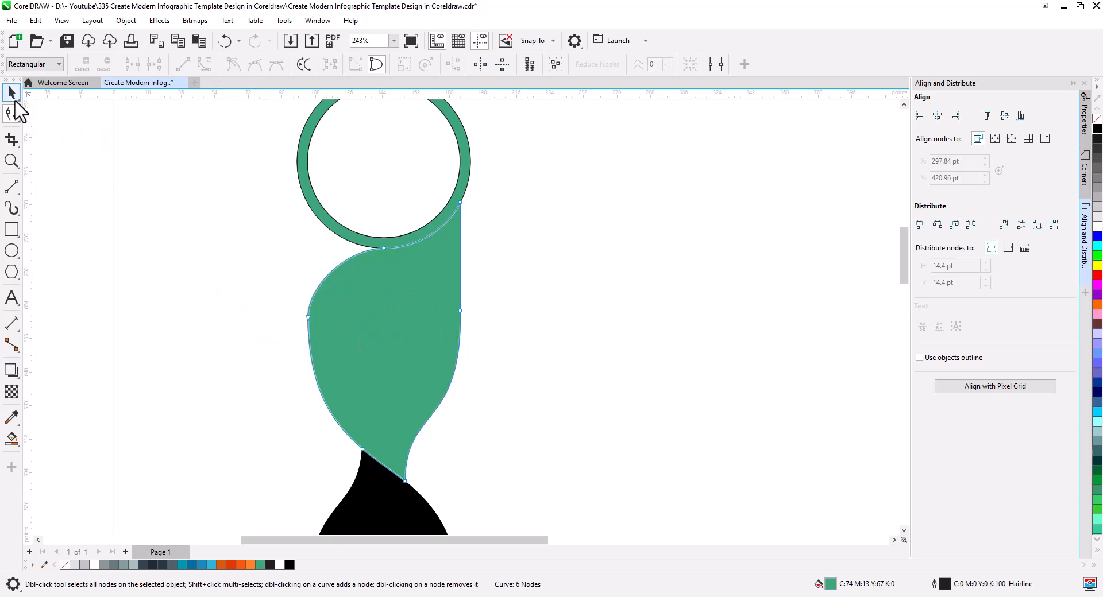
left_click(290, 341)
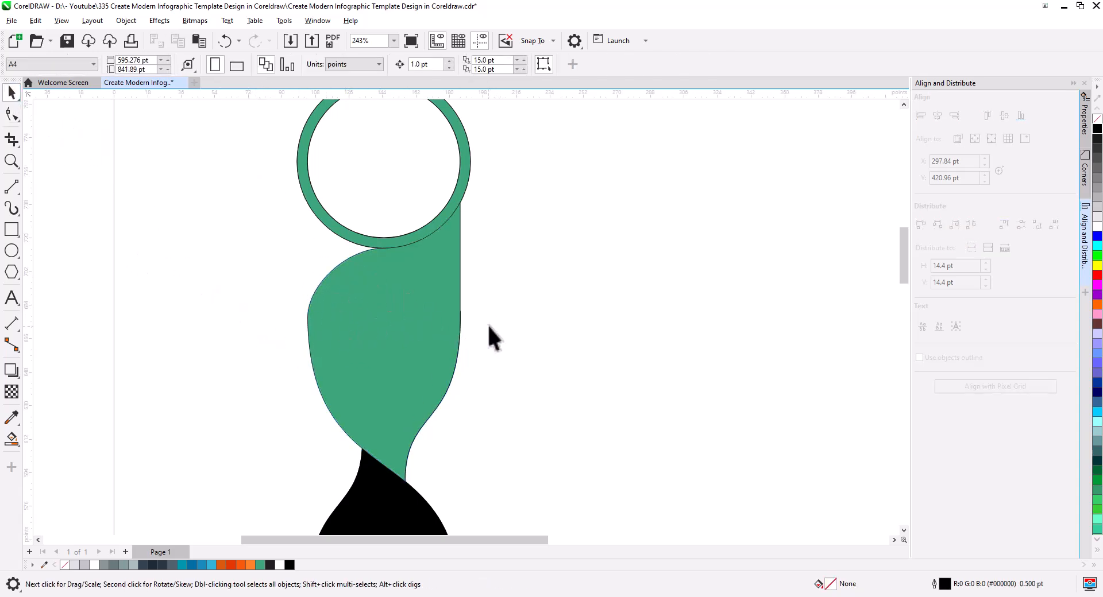
- Fine-tune the lower curve handle of the node on the green ribbon's left edge
scroll(482, 330, "down", 1)
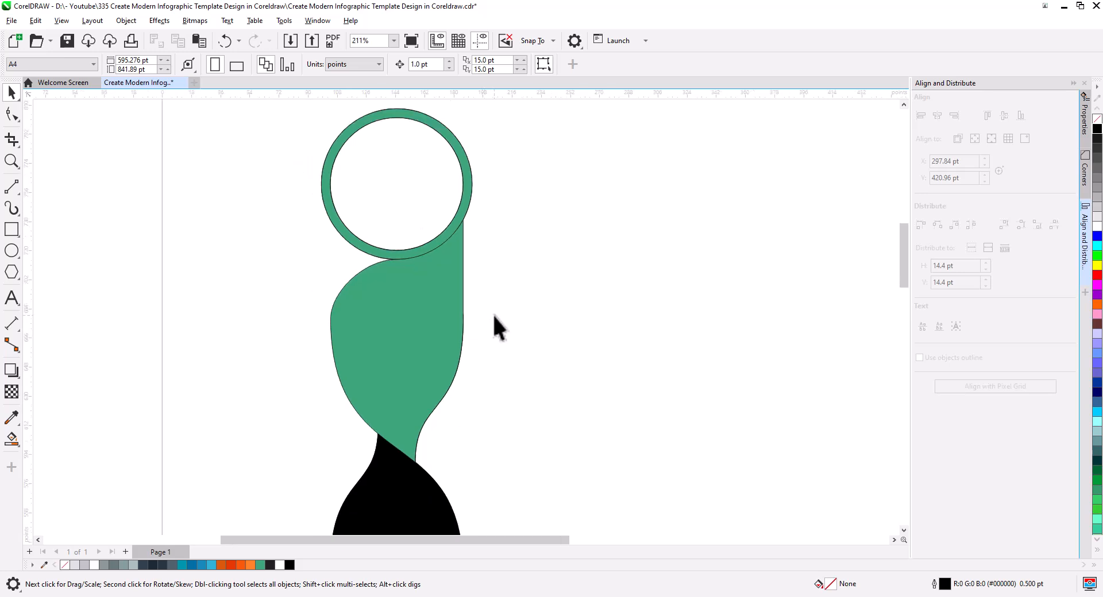
left_click_drag(499, 322, 502, 300)
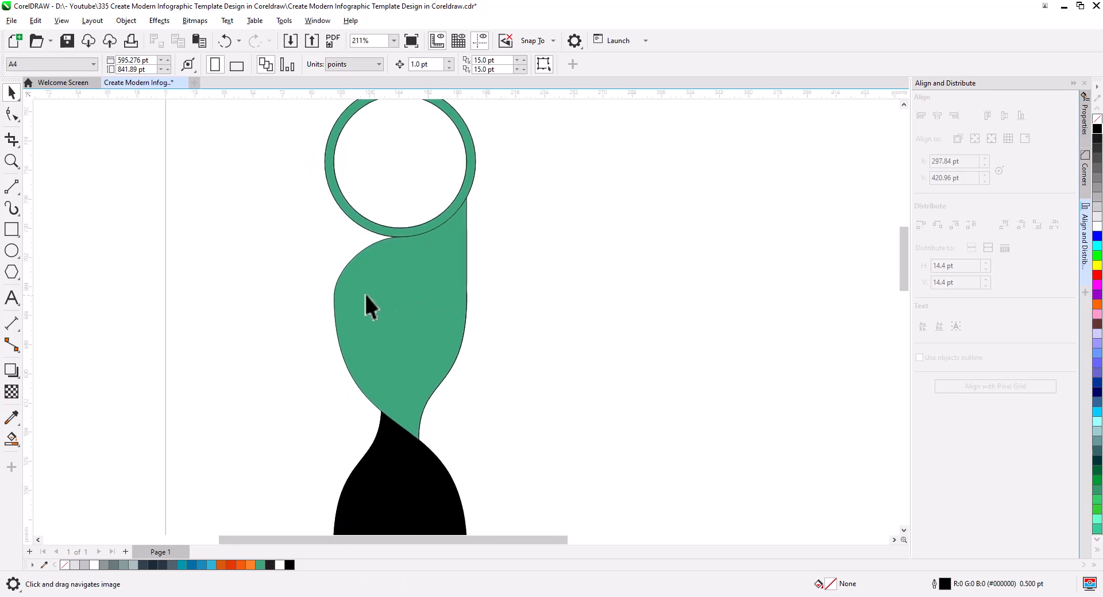
left_click(358, 317)
left_click(12, 114)
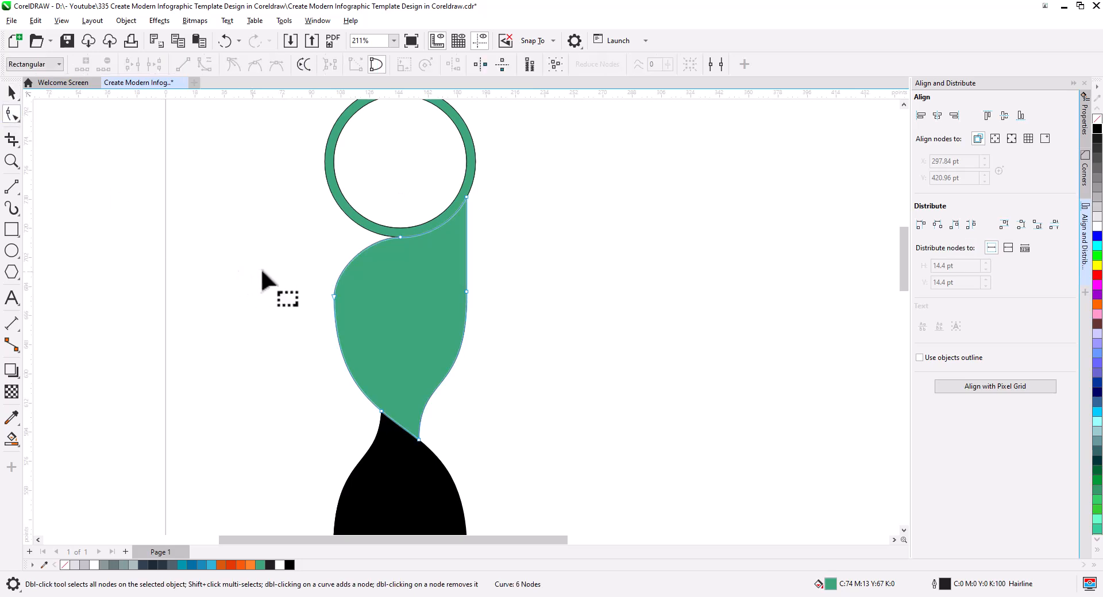
left_click_drag(261, 270, 332, 361)
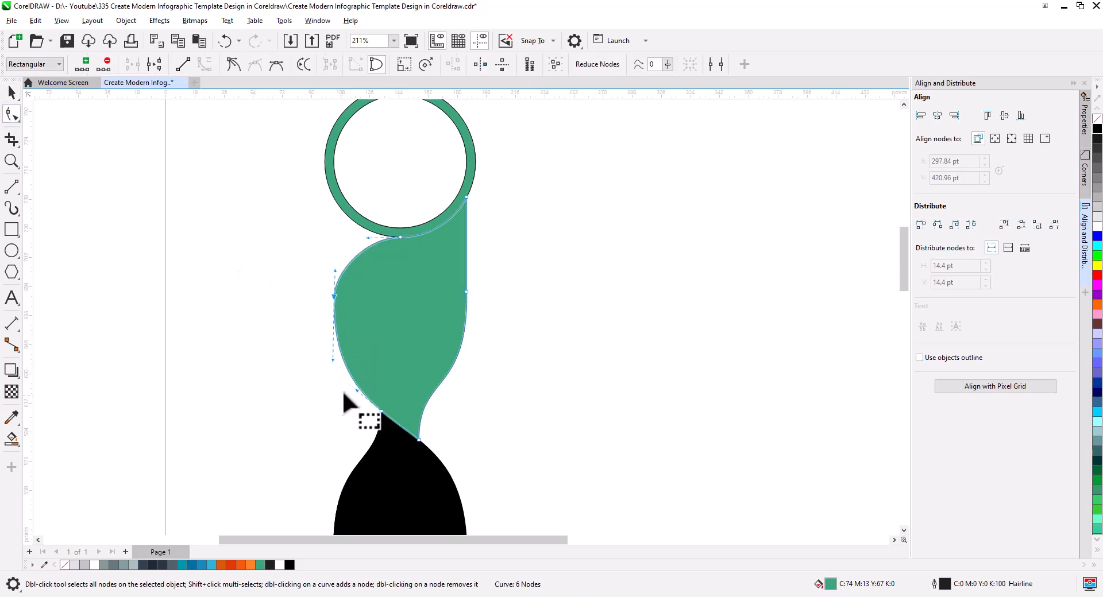
left_click(12, 92)
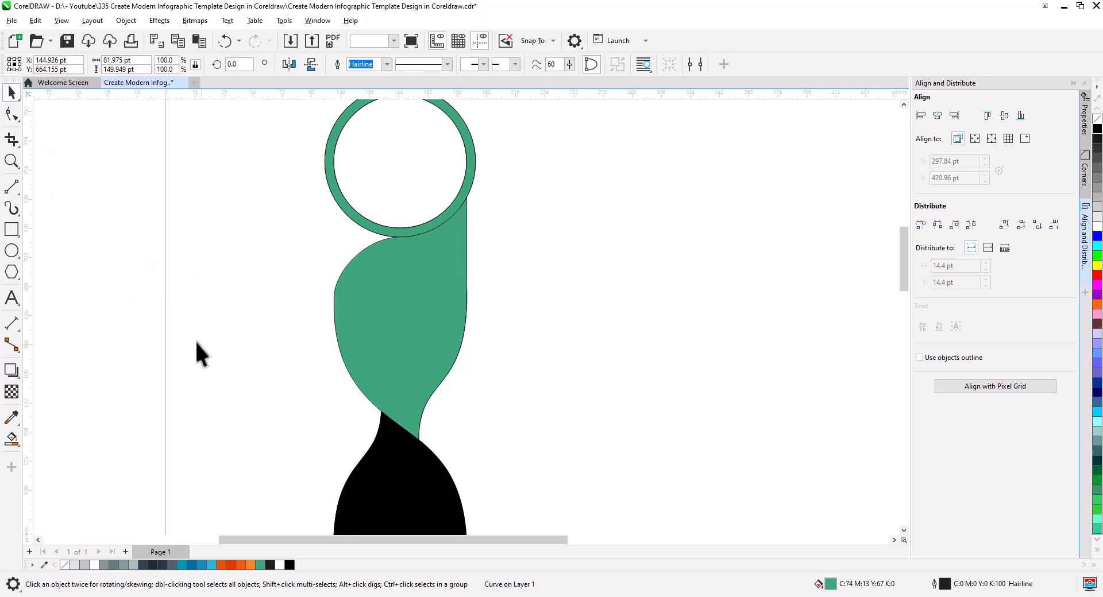
left_click(181, 319)
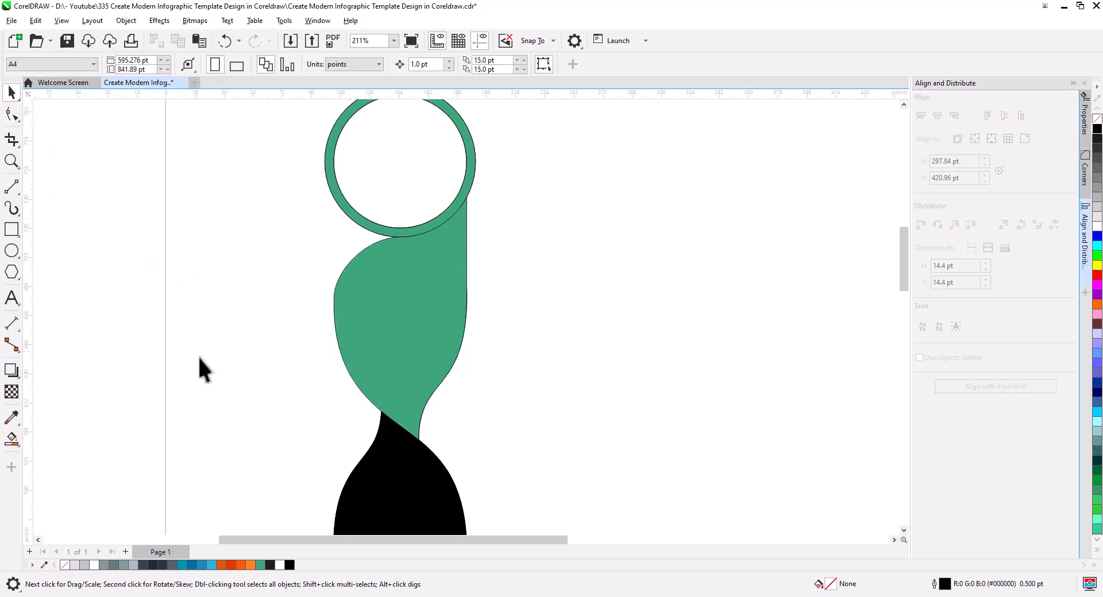
- Remove the fill from the black ribbon shape, keeping its 0.5 pt outline
left_click(397, 490)
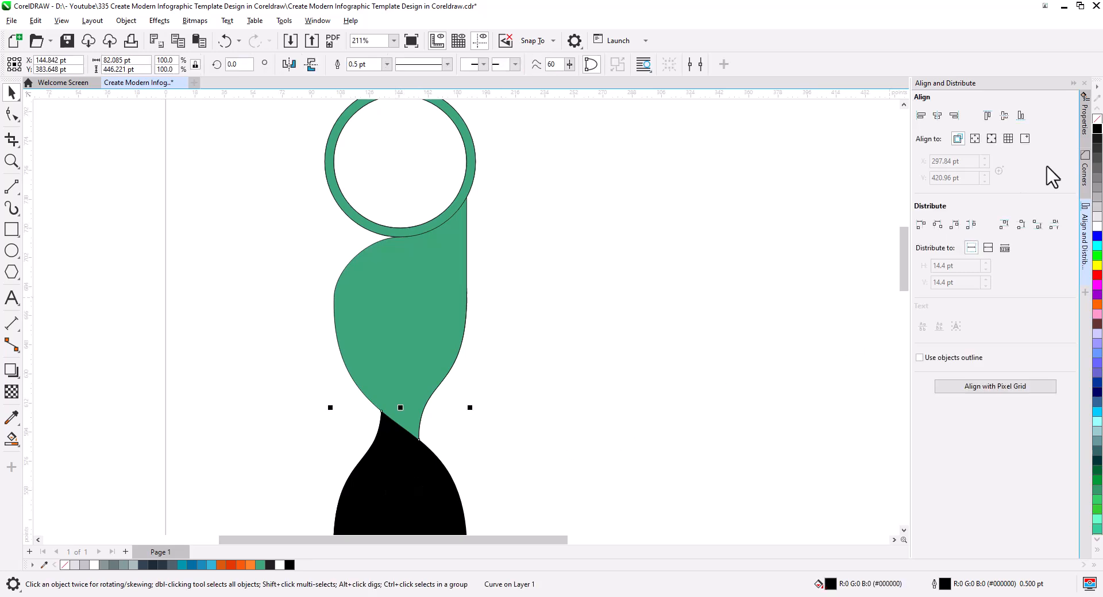
left_click(1097, 119)
left_click_drag(642, 416, 665, 293)
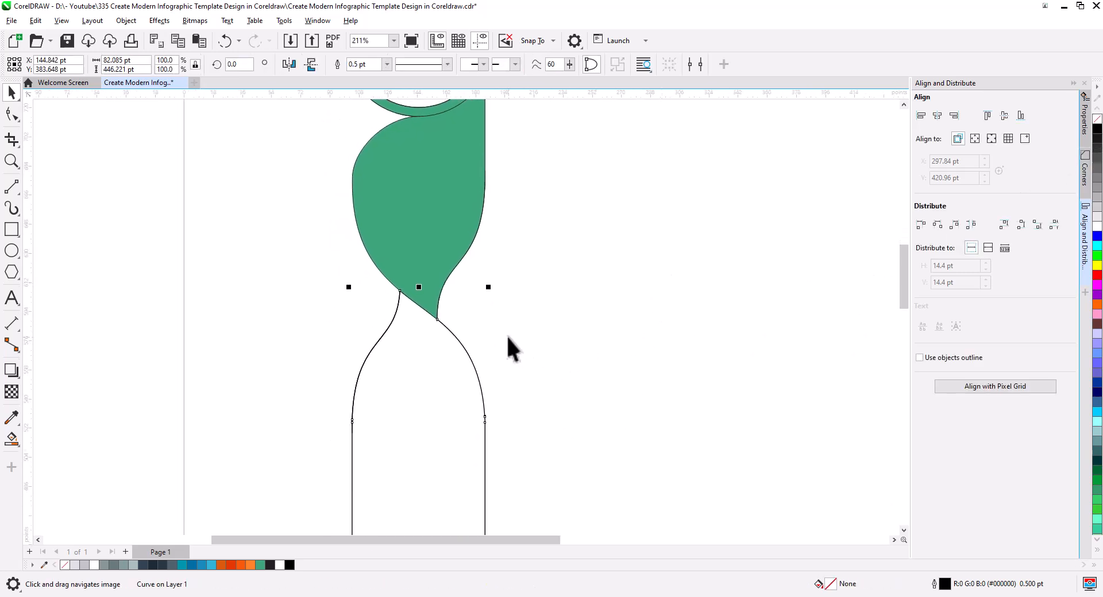
scroll(507, 338, "up", 2)
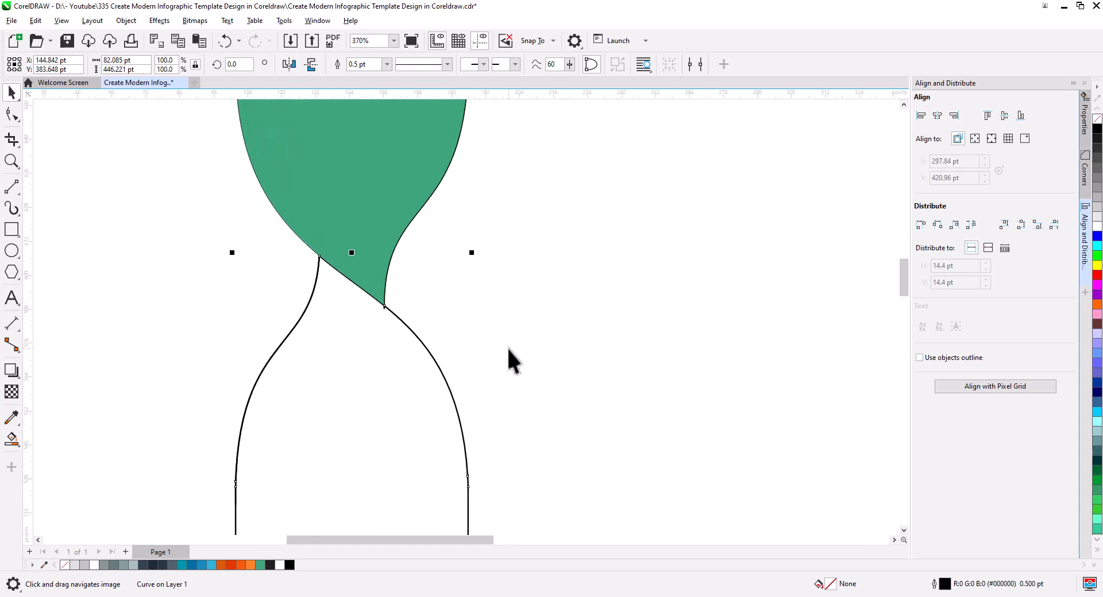
- Add a one-step inside contour with a 1.5 pt offset to the unfilled lower ribbon shape
left_click(363, 363)
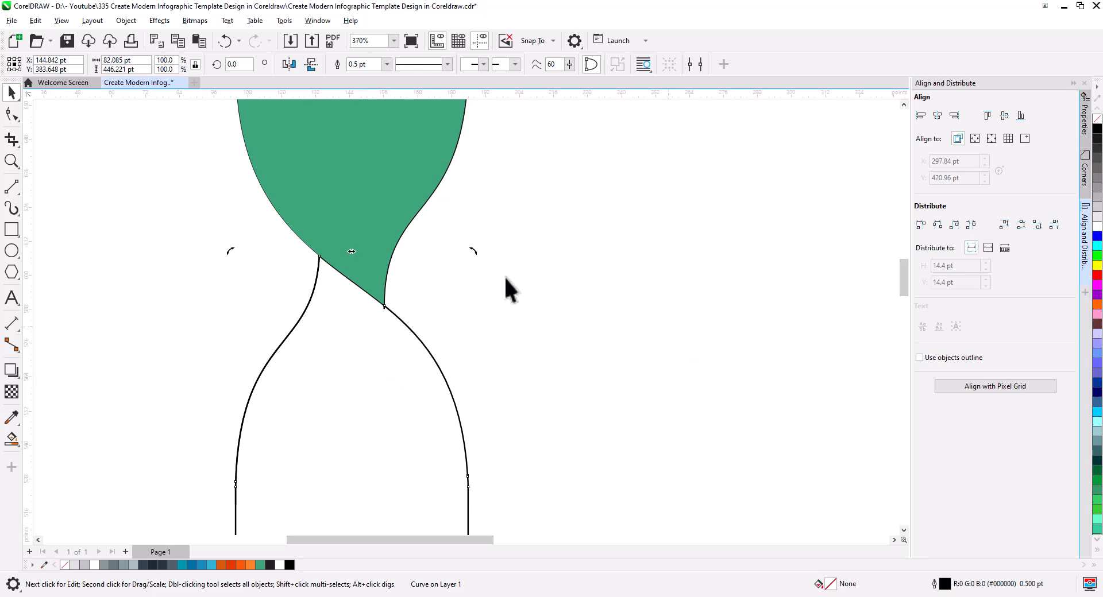
left_click(14, 370)
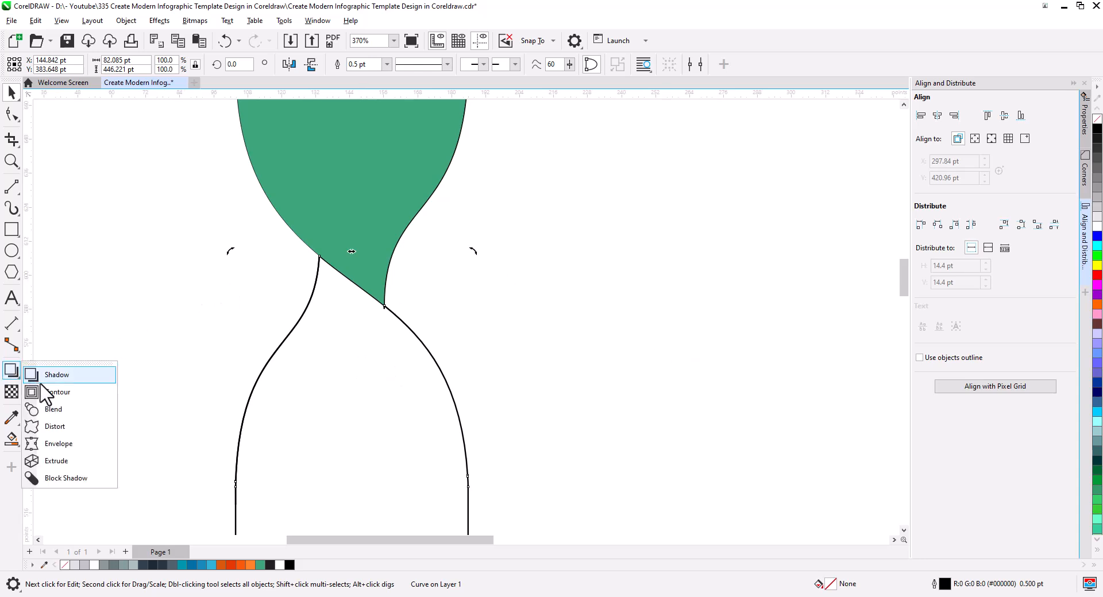
left_click(58, 392)
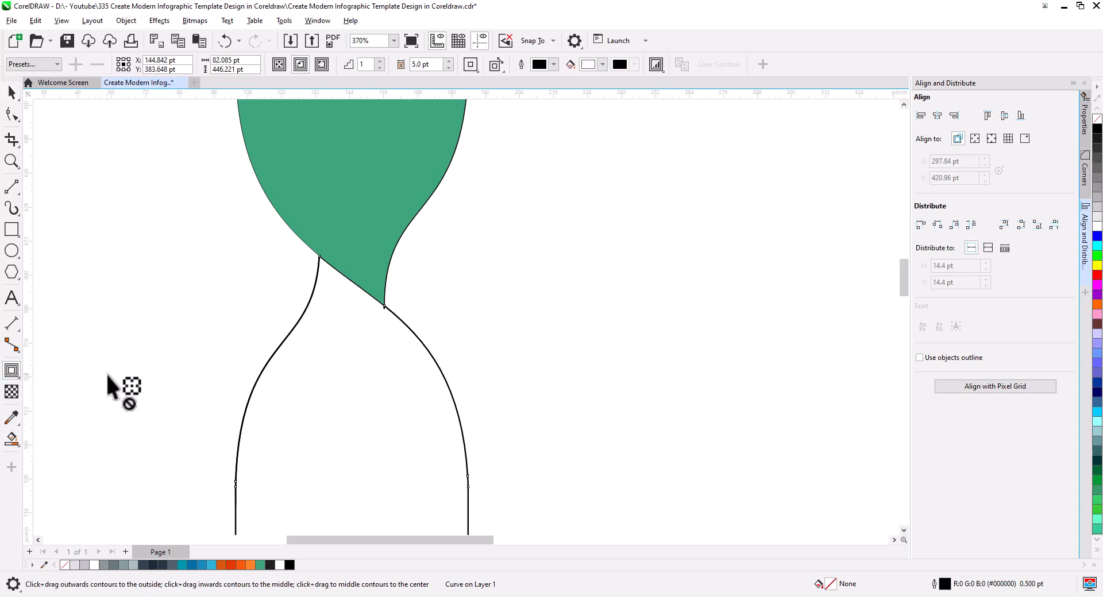
left_click(301, 67)
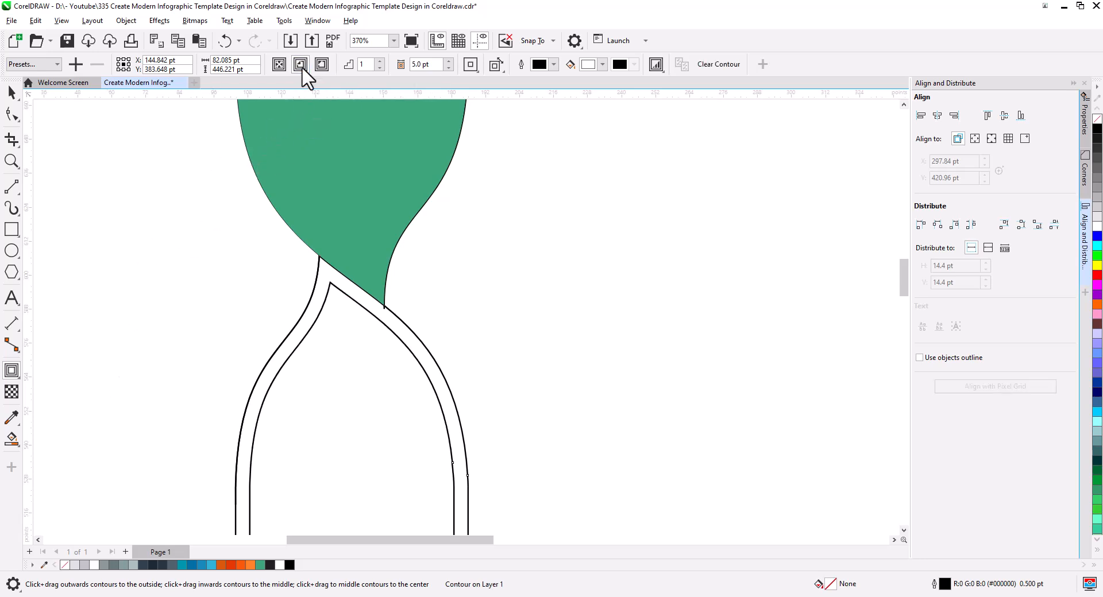
left_click(451, 70)
left_click(451, 69)
left_click(451, 70)
left_click(451, 69)
left_click(451, 69)
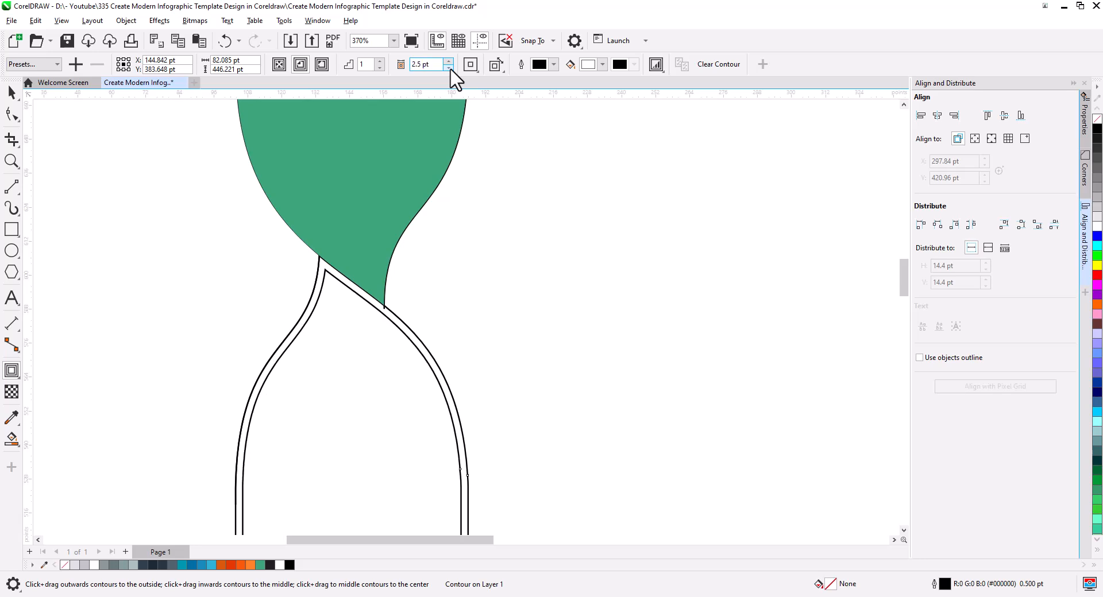
left_click(451, 69)
left_click(451, 69)
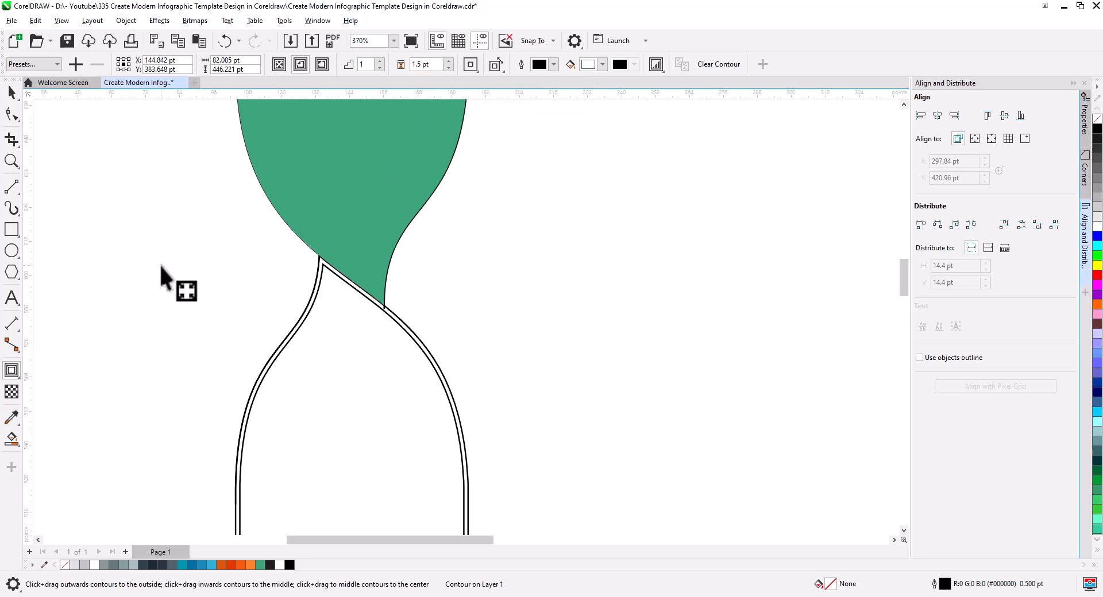
left_click(12, 93)
- Delete the leftover black curve along the green ribbon's lower right edge, ending at its tip
left_click(328, 253)
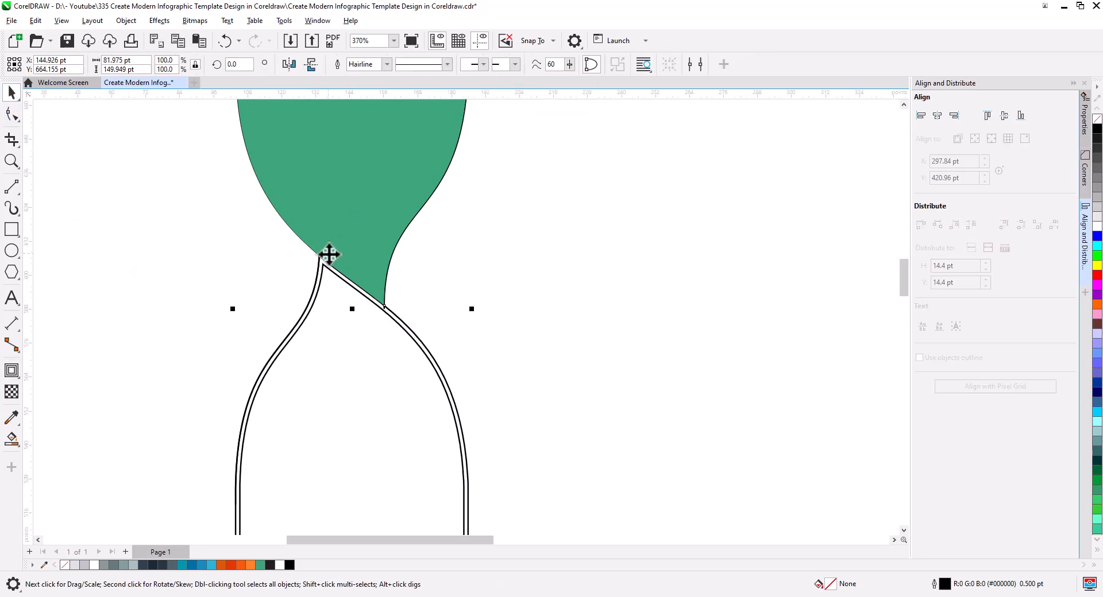
left_click(436, 287)
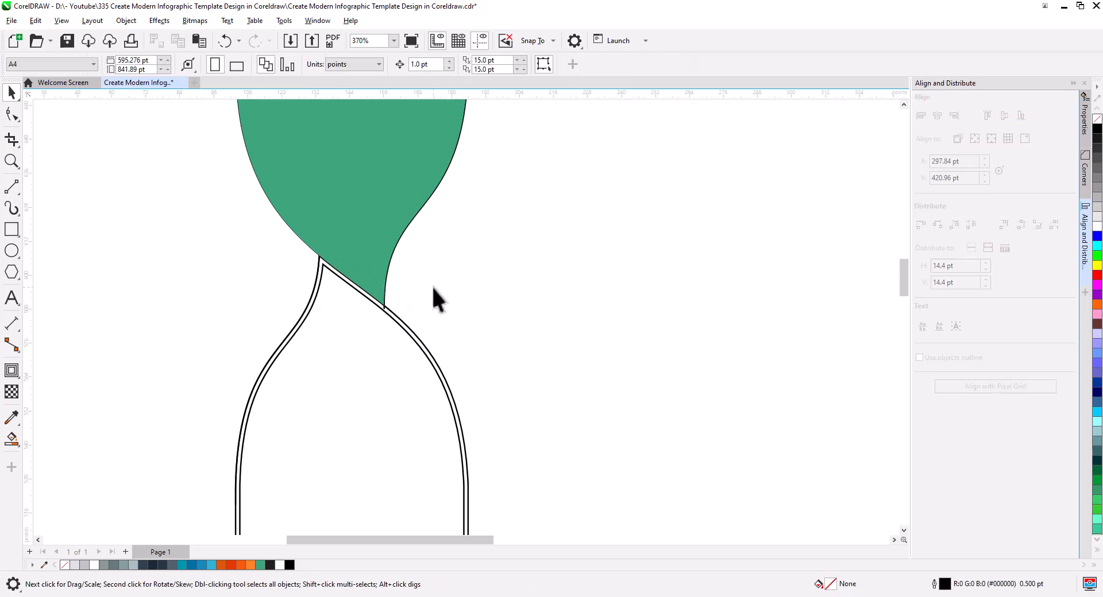
scroll(413, 306, "up", 3)
scroll(380, 336, "up", 2)
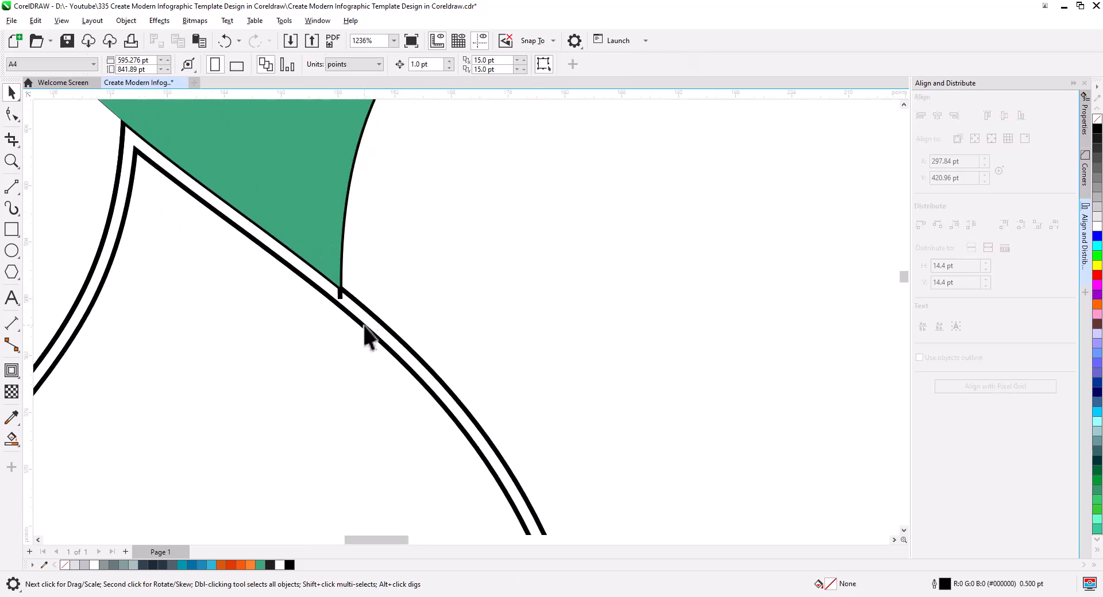
left_click(340, 297)
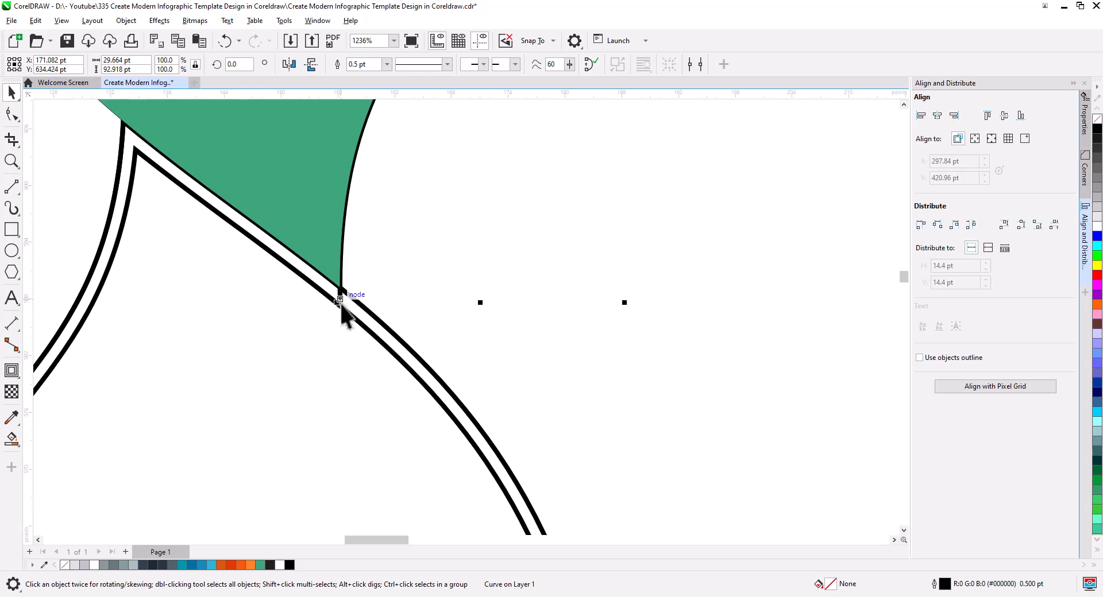
key("Delete")
left_click_drag(391, 301, 507, 345)
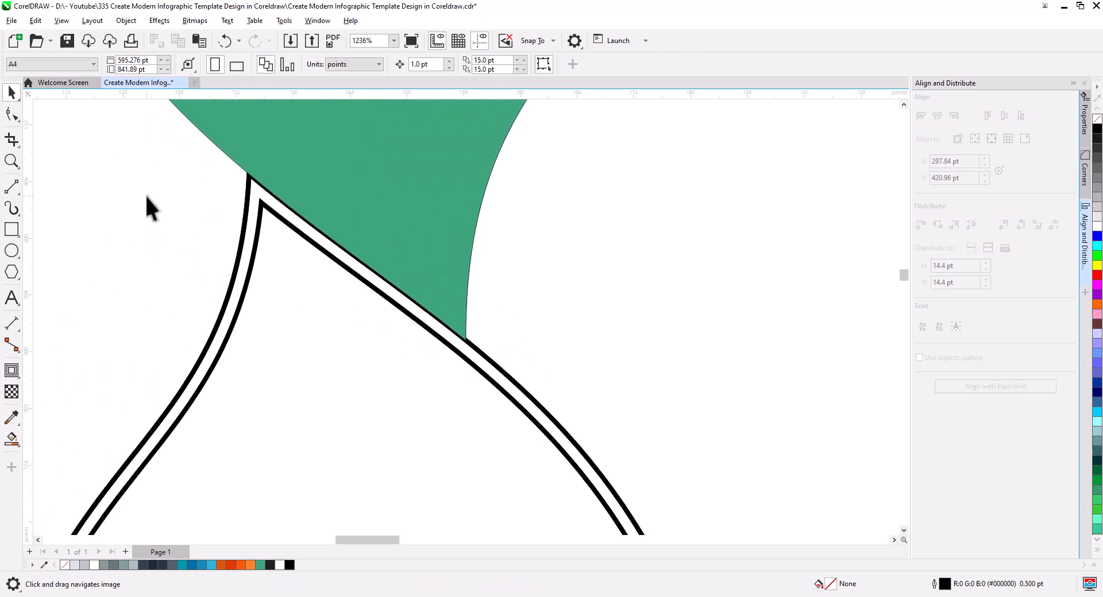
- Add a one-step outside contour with a 1.5 pt offset to the green ribbon
left_click_drag(175, 201, 207, 298)
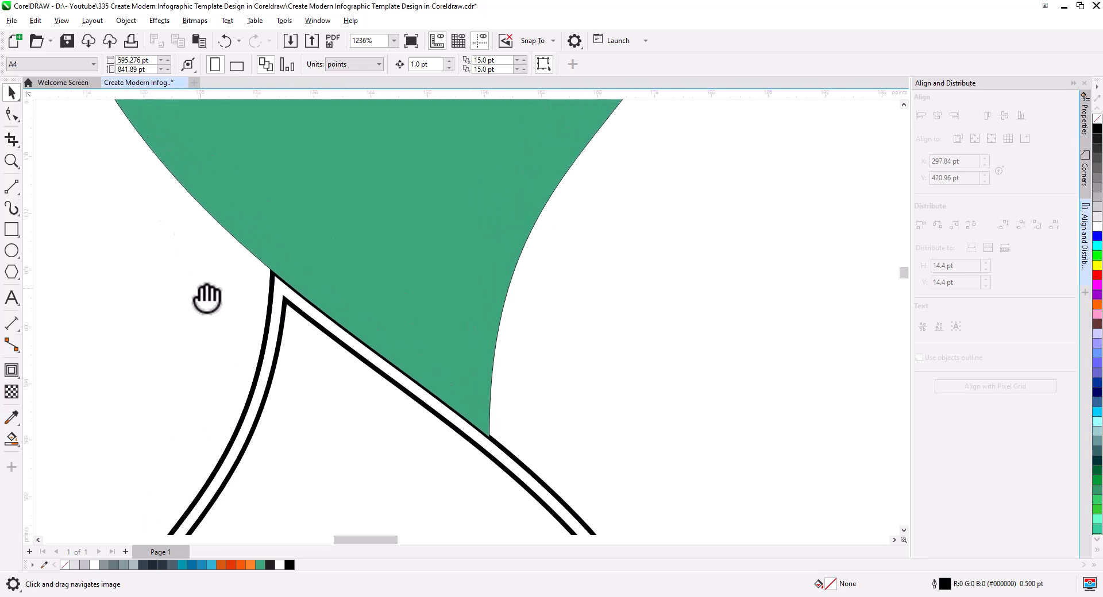
left_click(242, 255)
left_click(11, 371)
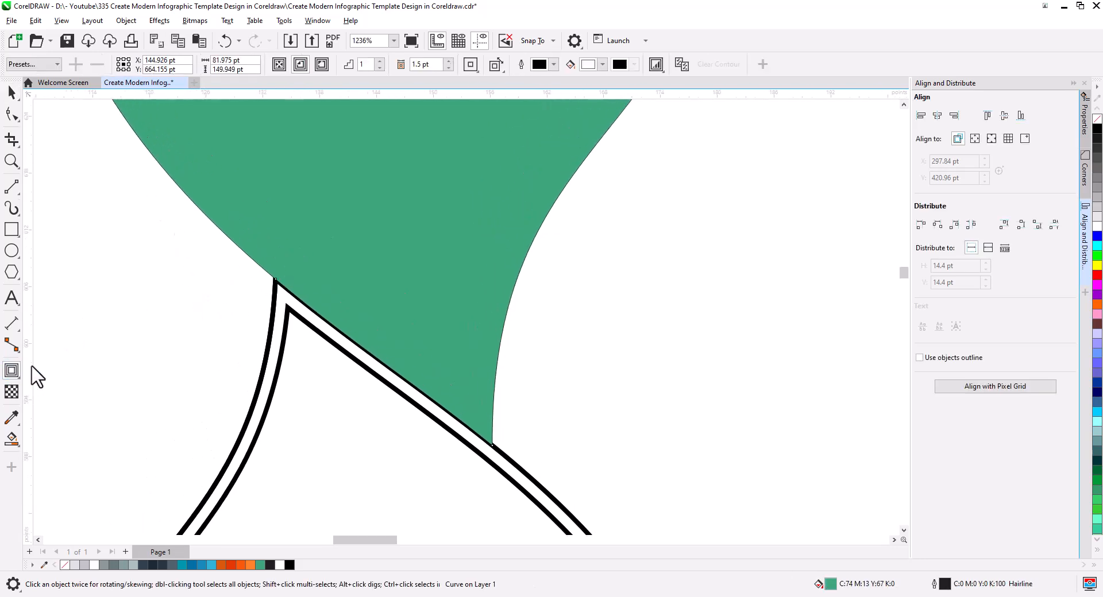
left_click(321, 64)
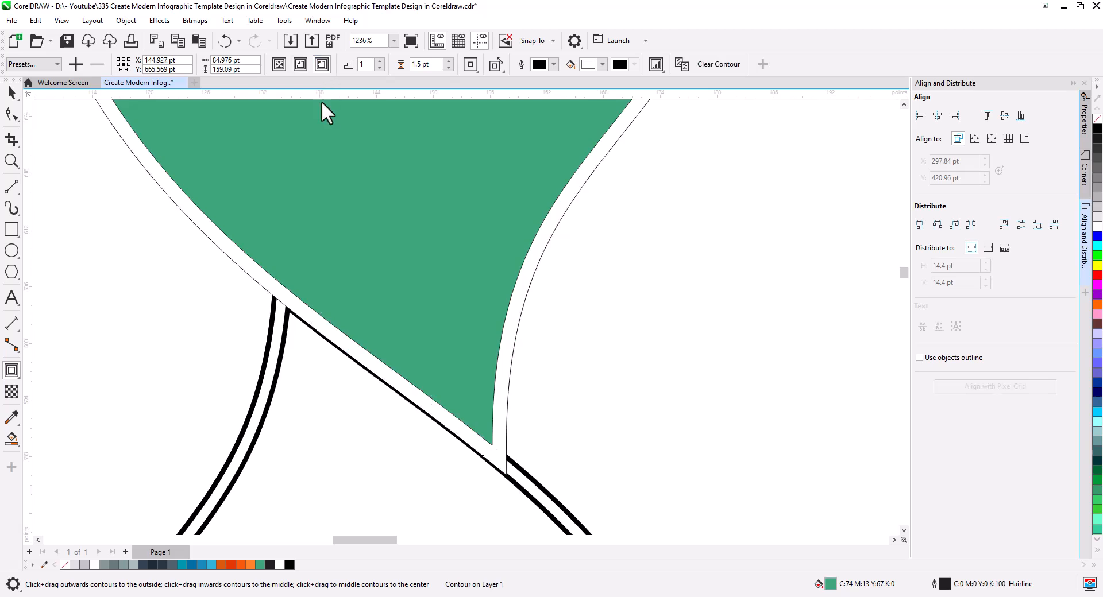
left_click(11, 93)
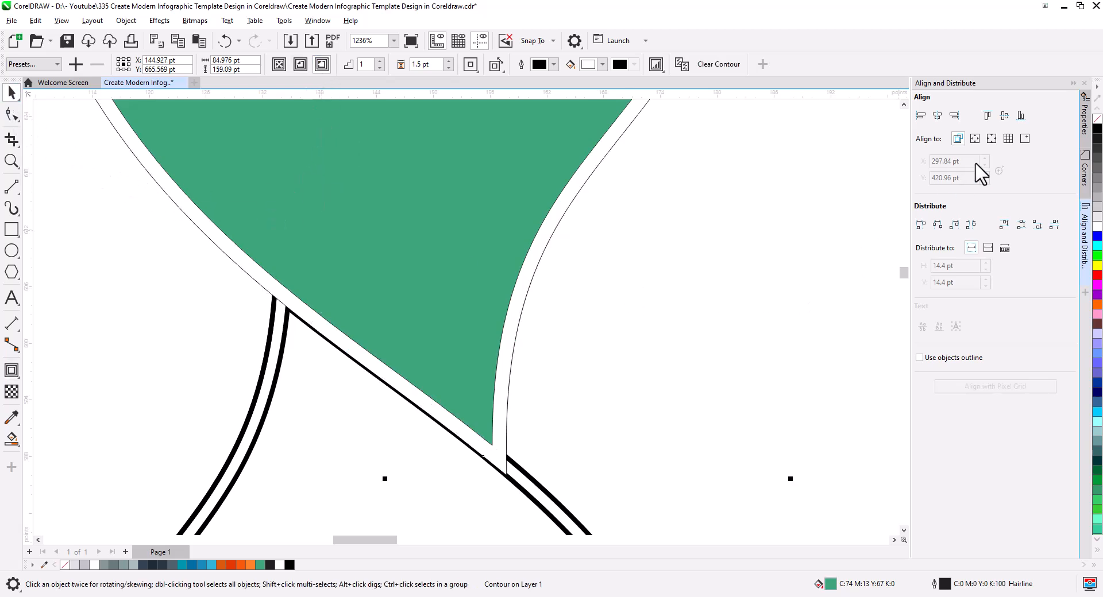
- Break the contour apart from the green ribbon and remove the fill from the separated contour curve
left_click(1097, 122)
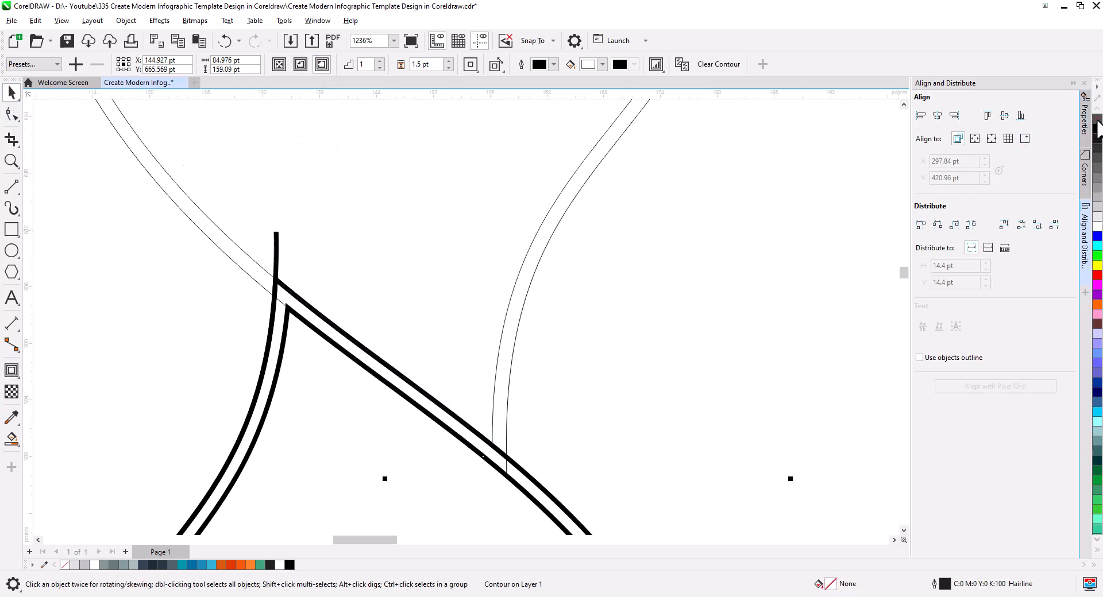
key("ctrl+z")
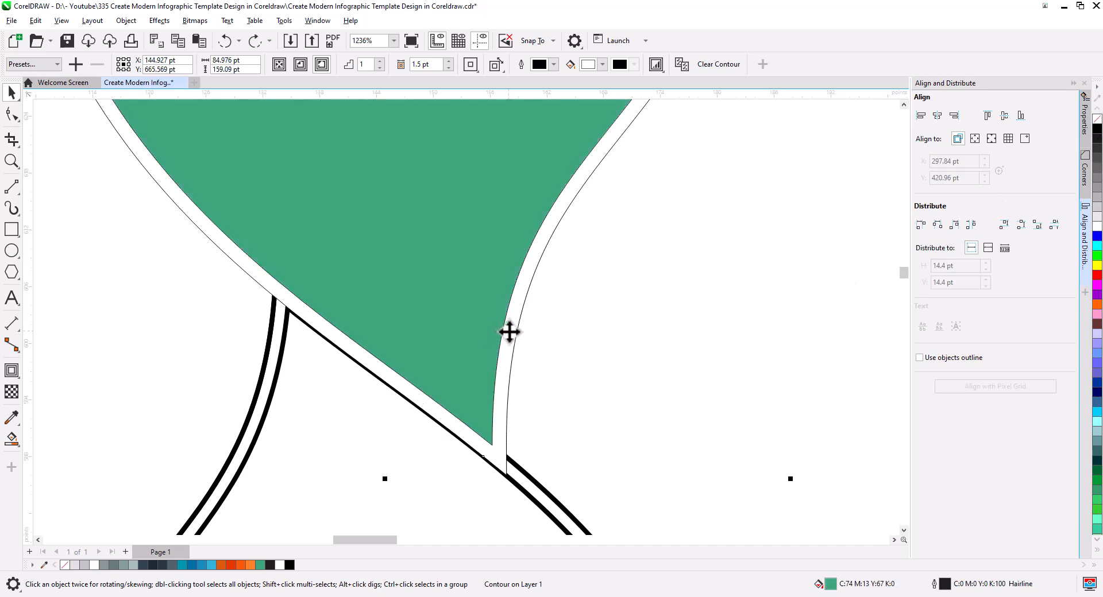
right_click(511, 333)
left_click(550, 339)
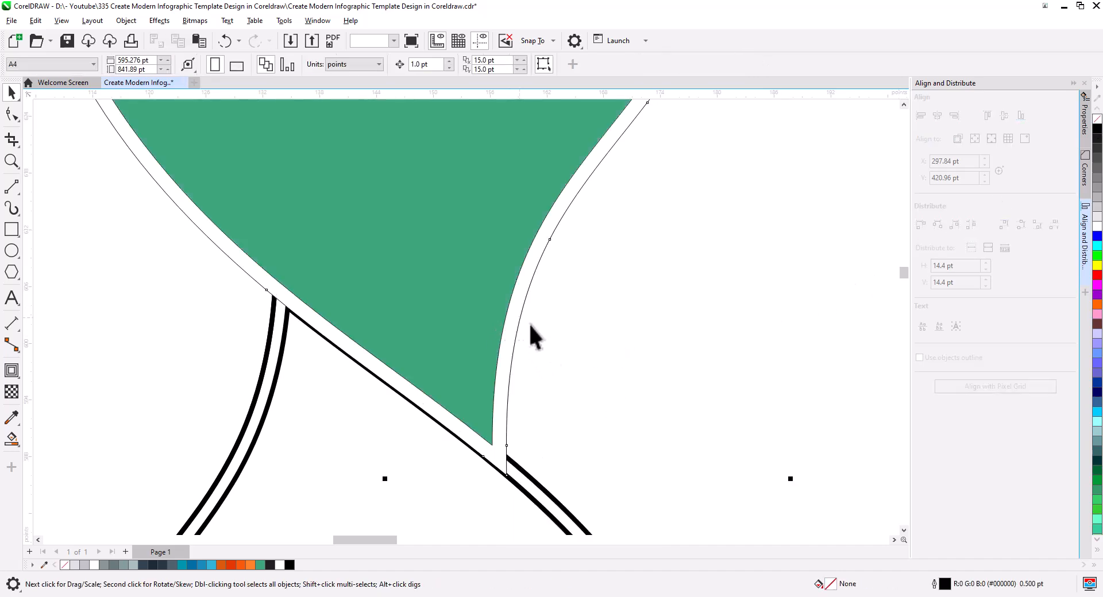
left_click(1096, 118)
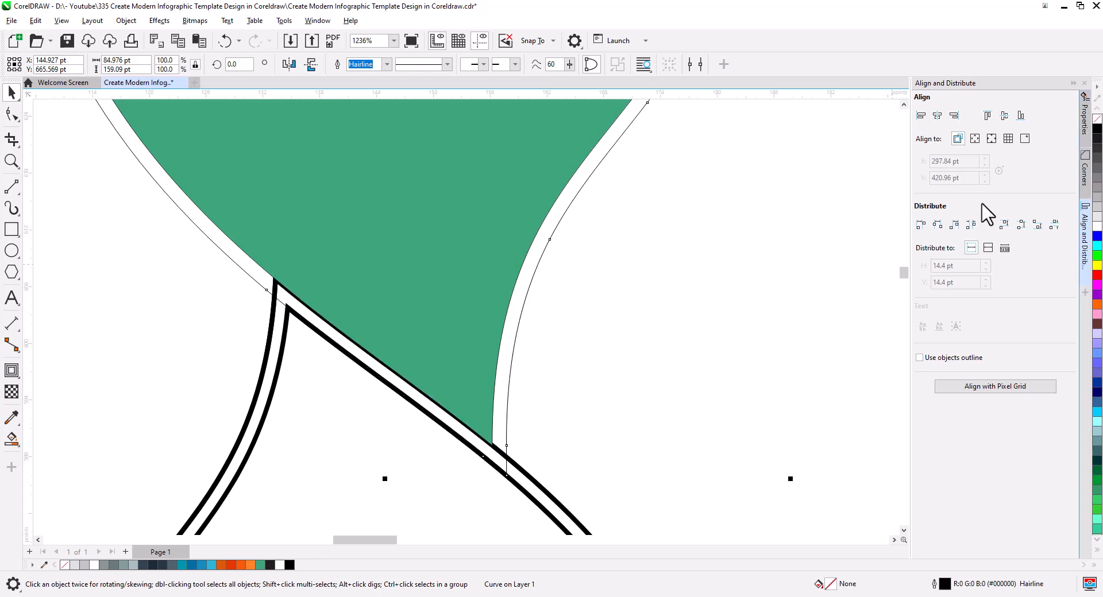
- Smart Fill the thin gaps along the green ribbon's left edge and lower diagonal with blue (C85 M73 Y2 K0) and a hairline outline
left_click(730, 312)
scroll(712, 322, "down", 4)
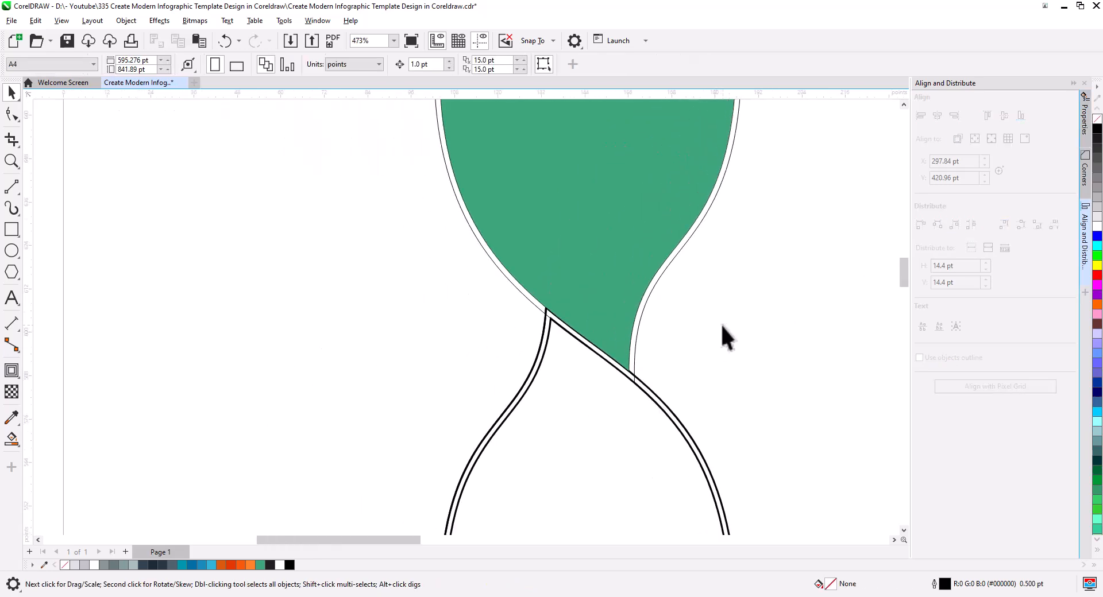
left_click_drag(722, 325, 653, 395)
scroll(652, 394, "down", 2)
left_click_drag(650, 353, 634, 401)
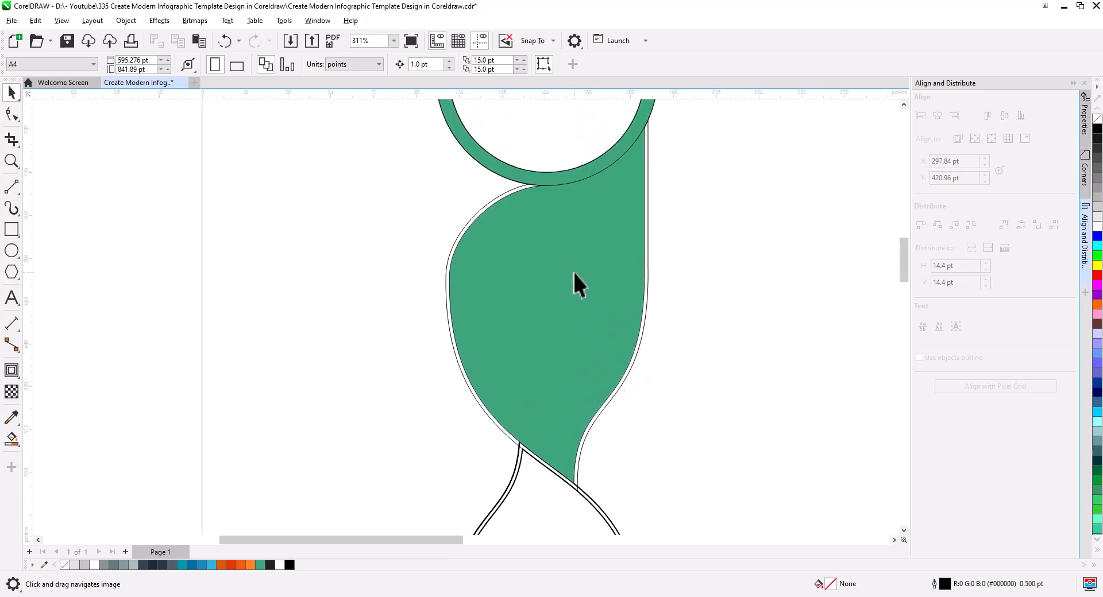
left_click_drag(554, 347, 516, 257)
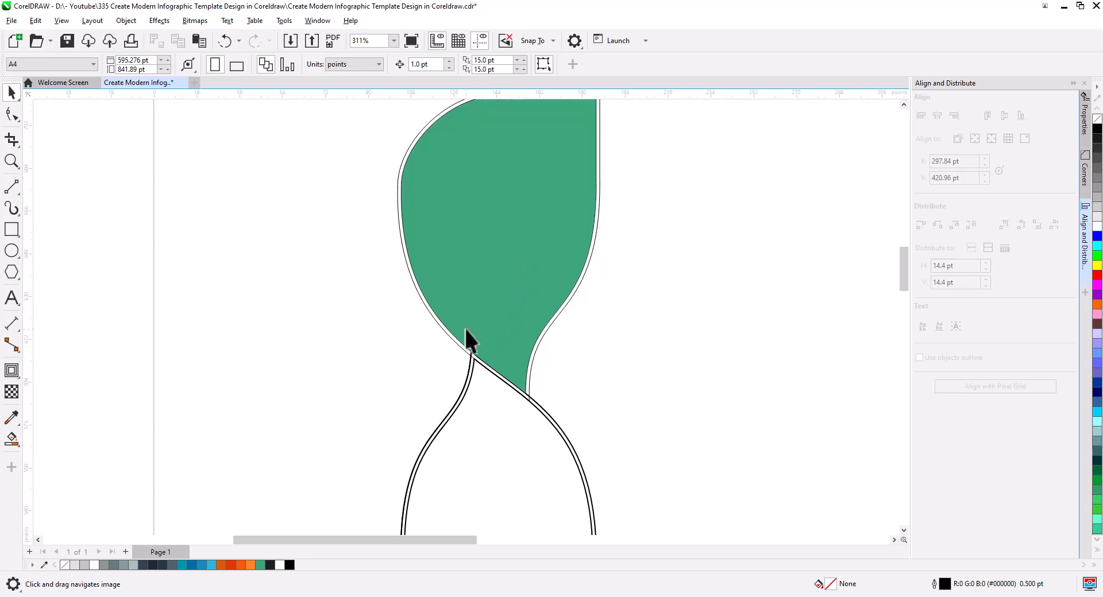
left_click(18, 445)
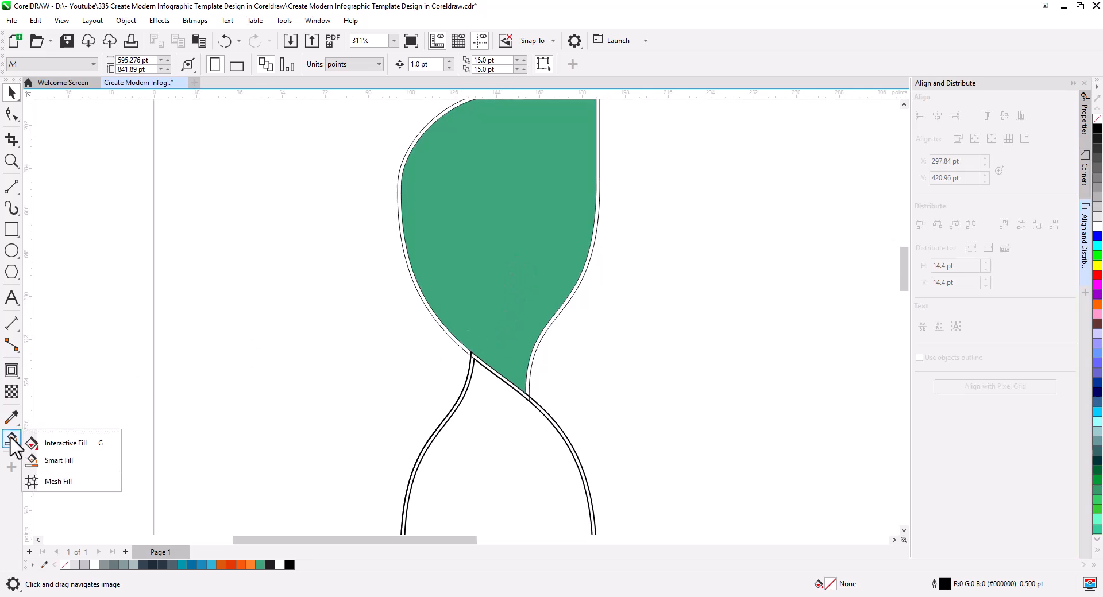
left_click(60, 463)
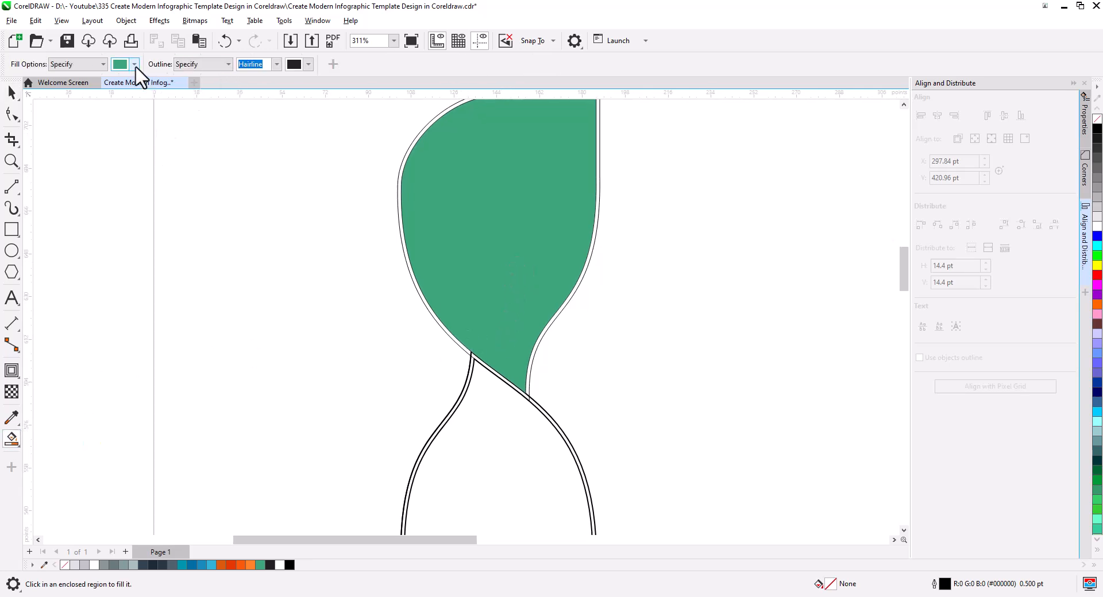
left_click(134, 65)
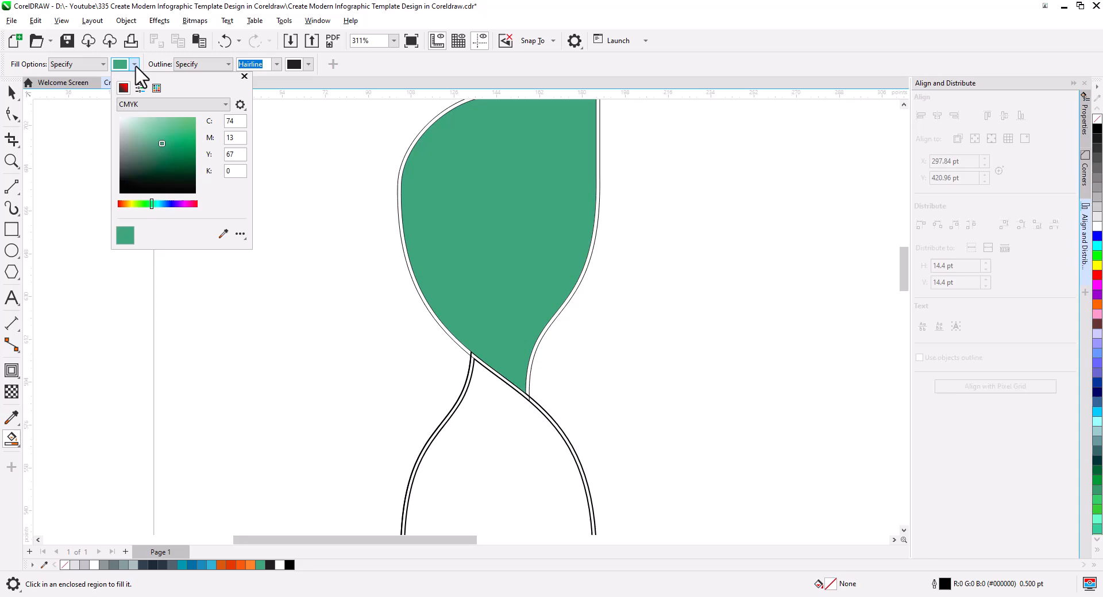
left_click(169, 205)
left_click(500, 376)
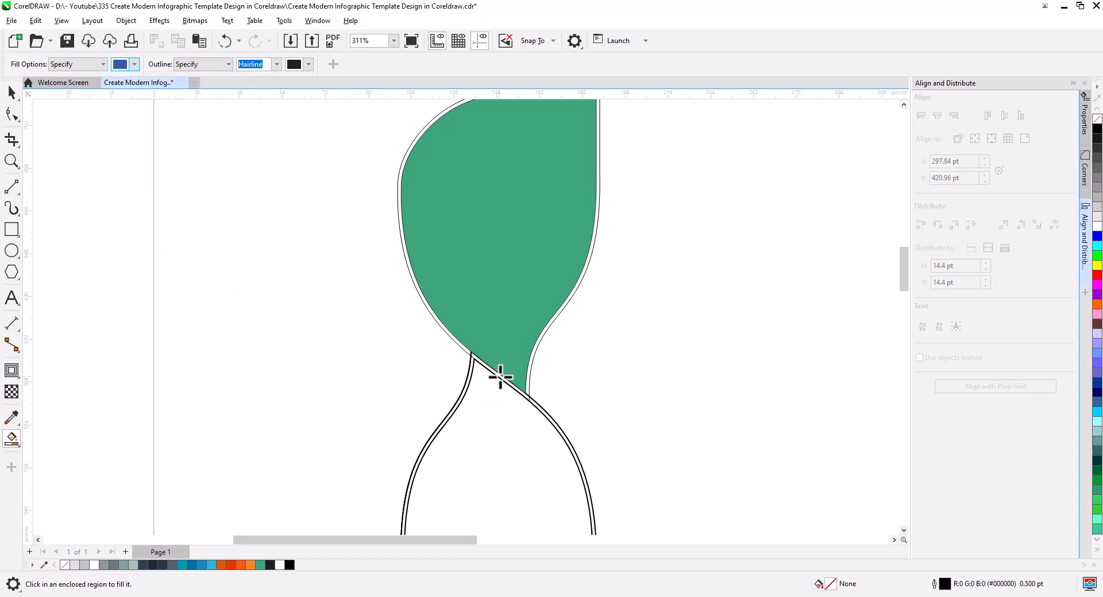
left_click(500, 376)
left_click(453, 339)
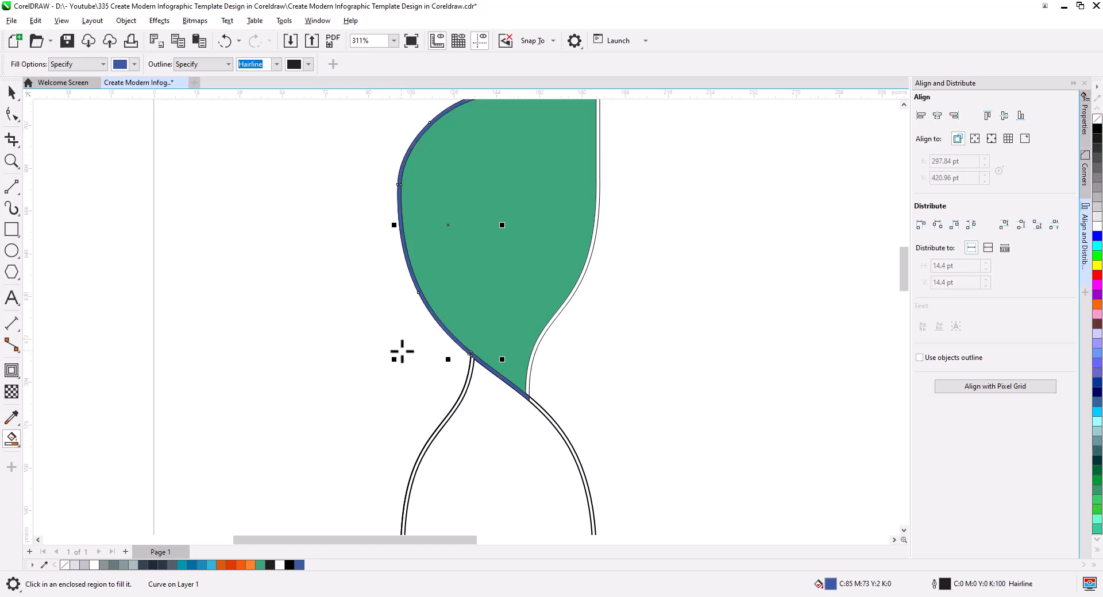
- Delete the separated hairline contour curve surrounding the green ribbon
left_click(11, 92)
left_click_drag(269, 232, 271, 337)
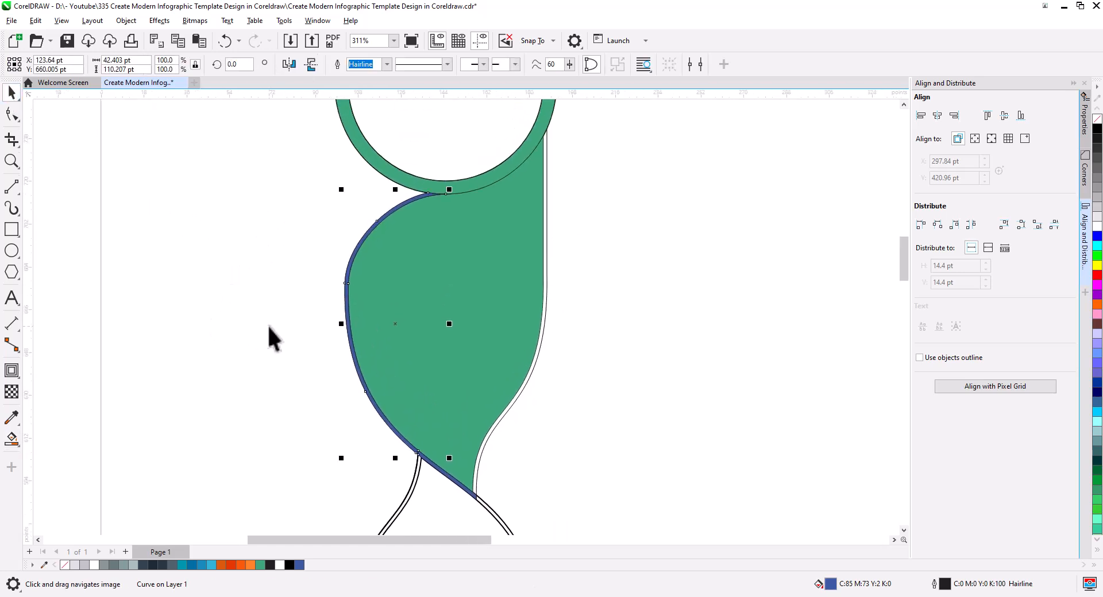
left_click(543, 314)
key("Delete")
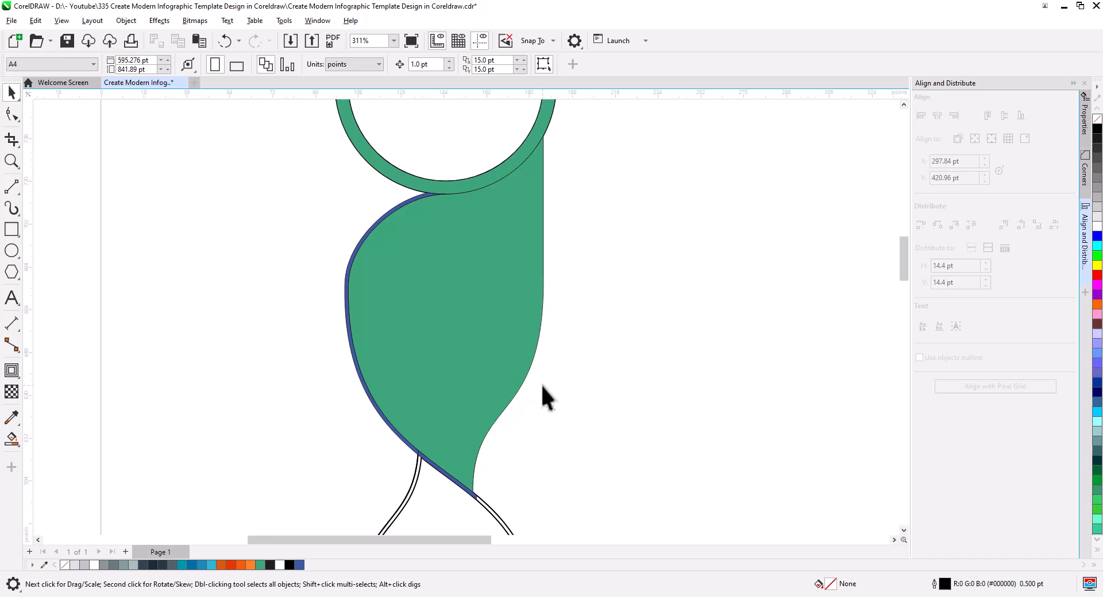
left_click(499, 518)
left_click_drag(522, 524, 519, 377)
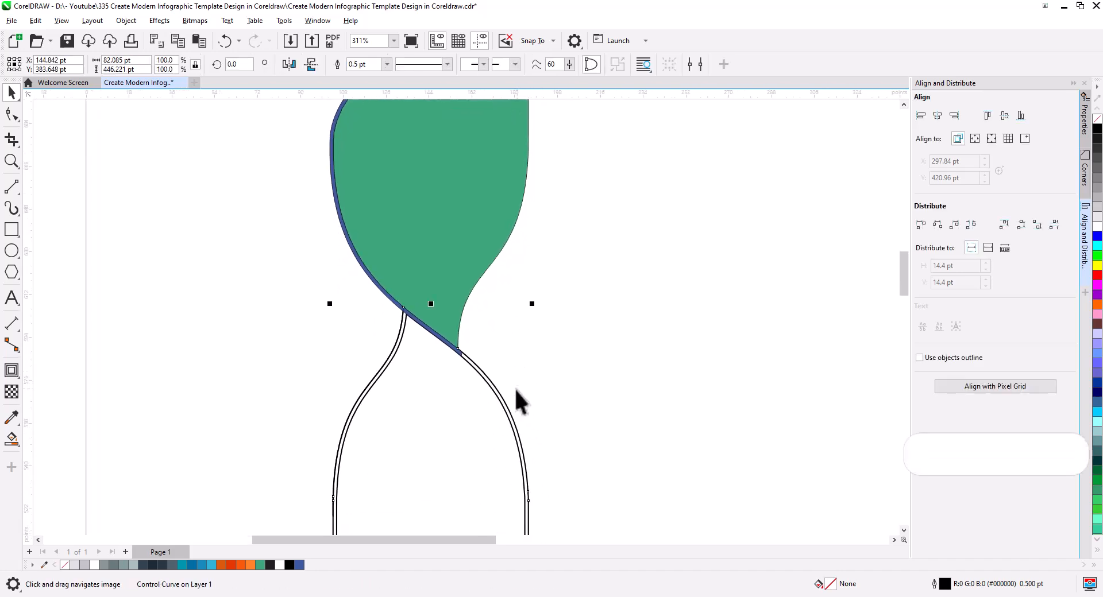
key("Delete")
key("ctrl+z")
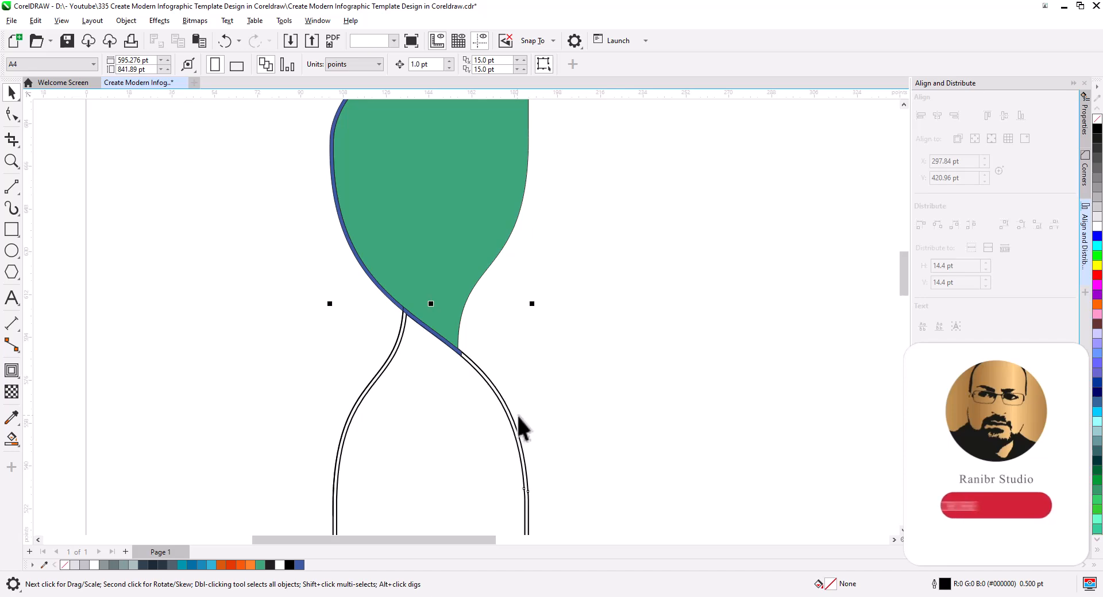
- Break the contour apart from the unfilled lower ribbon shape
scroll(557, 405, "down", 2)
left_click_drag(576, 417, 535, 229)
scroll(543, 313, "down", 3)
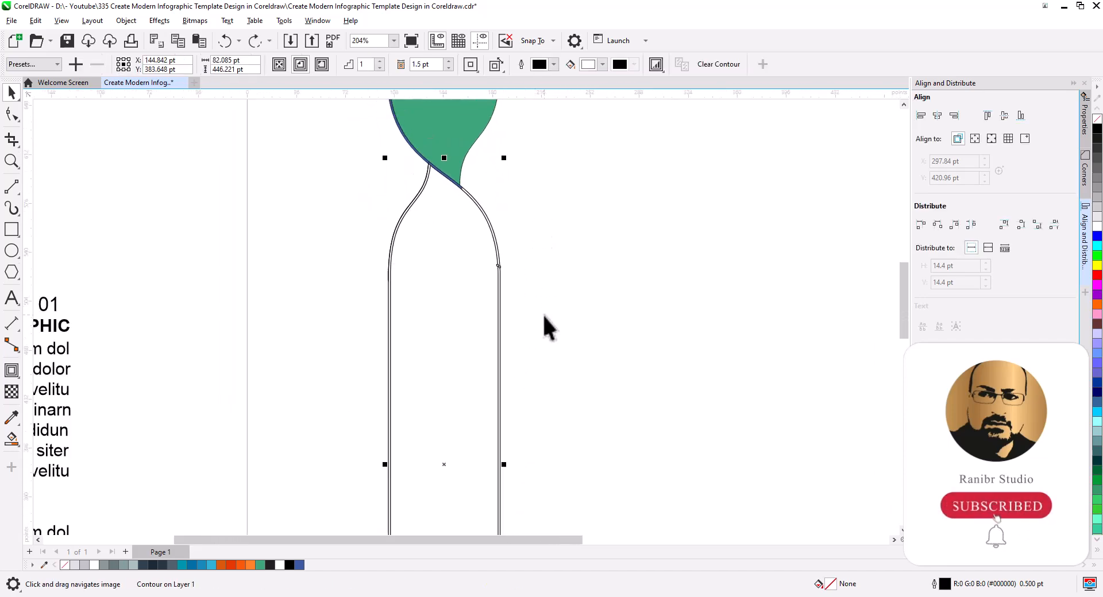
right_click(514, 275)
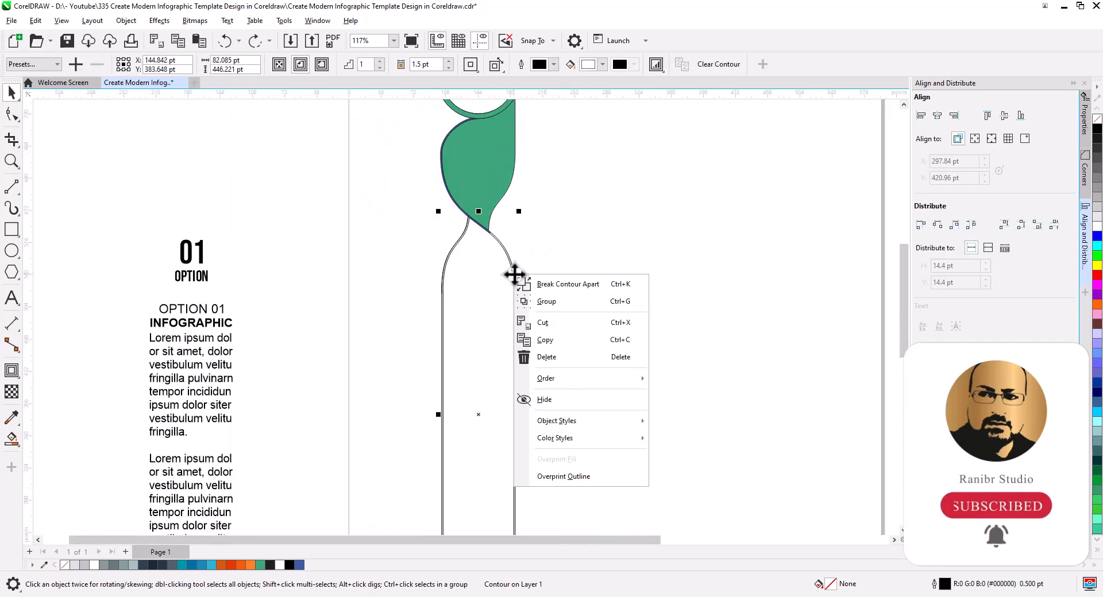
left_click(544, 286)
left_click(526, 267)
- Delete the outer of the two parallel black curves on the lower ribbon's right side
scroll(503, 237, "up", 3)
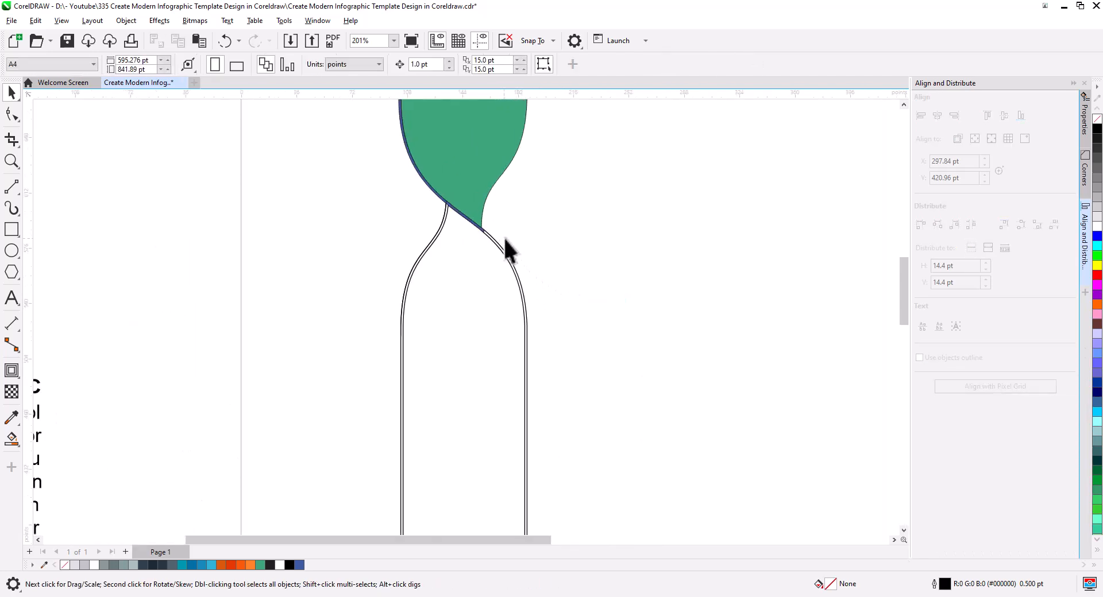
left_click_drag(506, 237, 525, 388)
scroll(519, 394, "up", 3)
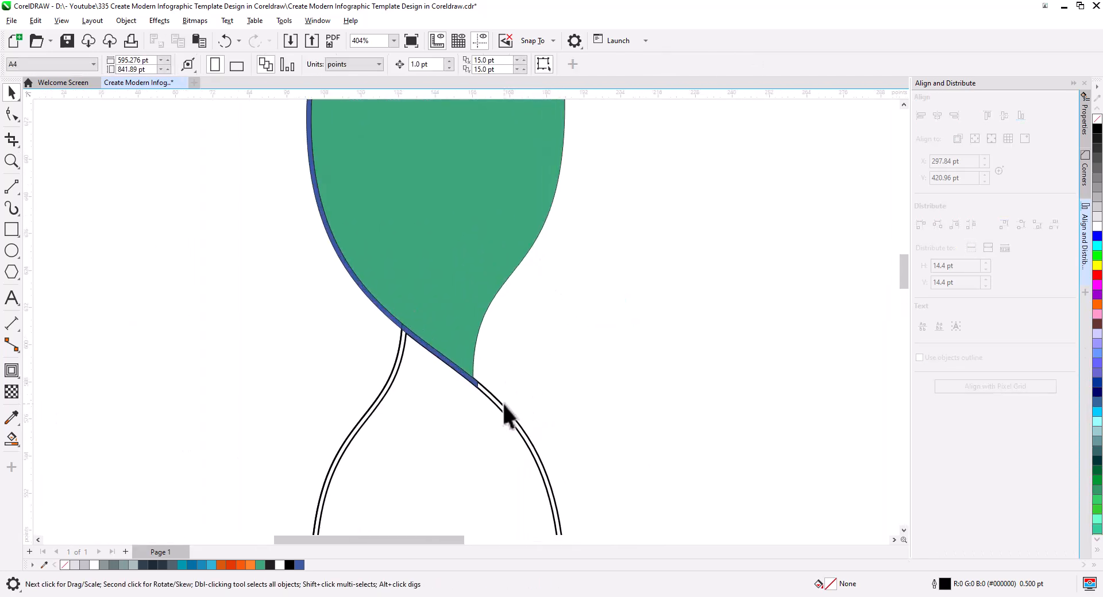
left_click(508, 411)
key("Delete")
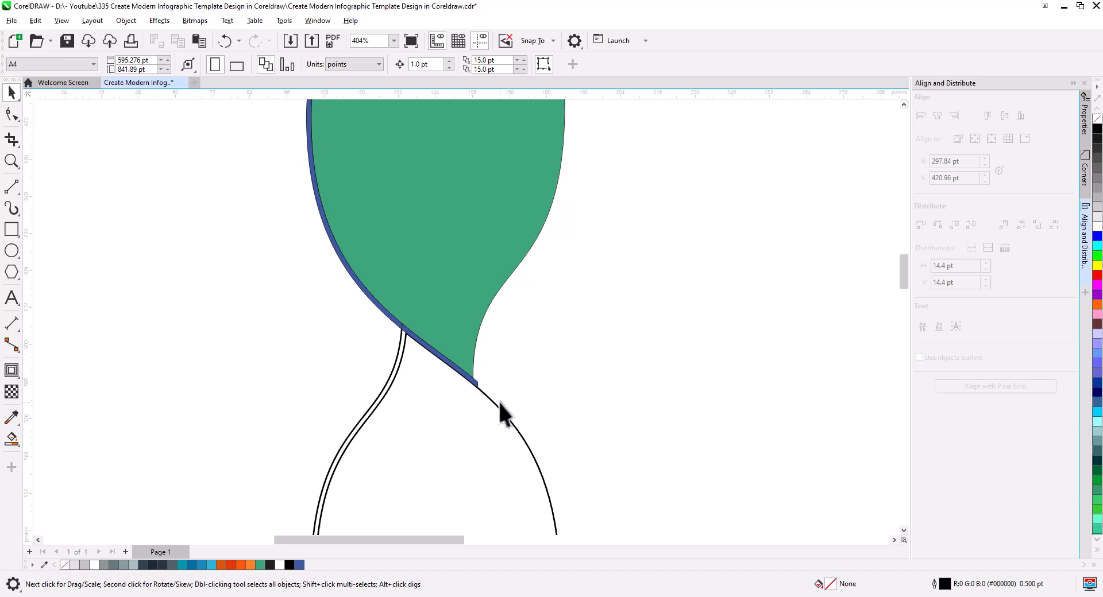
- Add a node to the lower blue strip's bottom edge below the green tip and delete the end nodes protruding beyond it
left_click(475, 380)
scroll(487, 398, "up", 3)
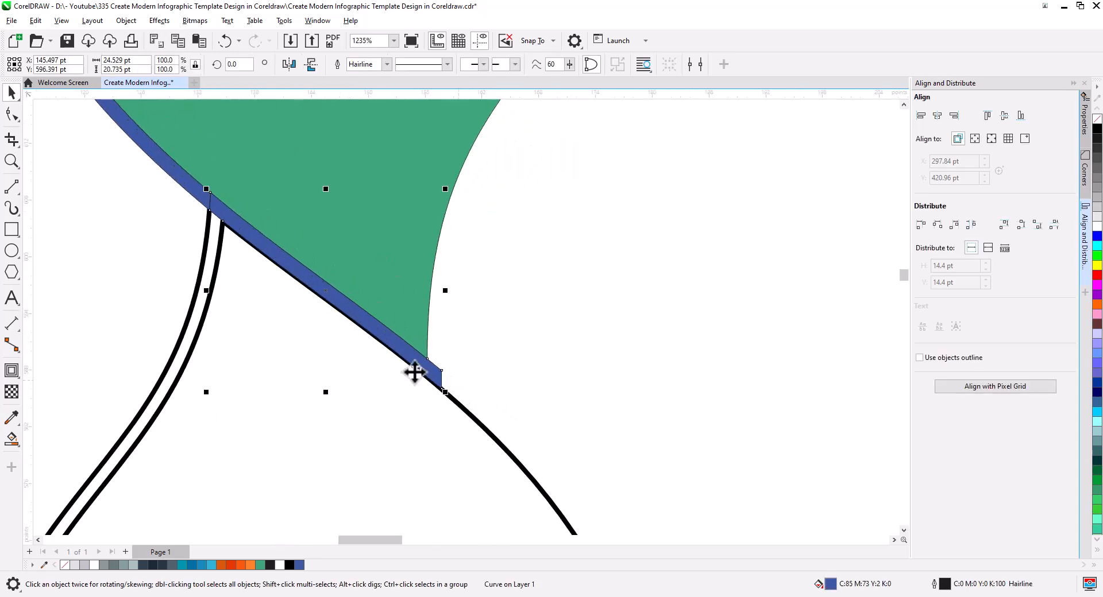
left_click(12, 114)
key("F10")
scroll(429, 380, "up", 1)
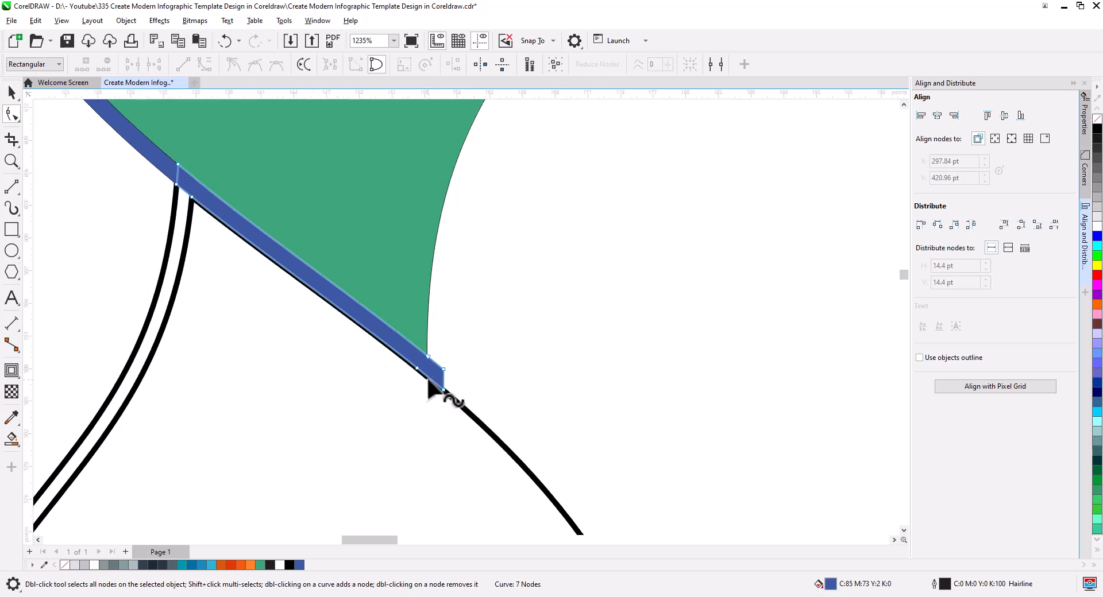
double_click(428, 378)
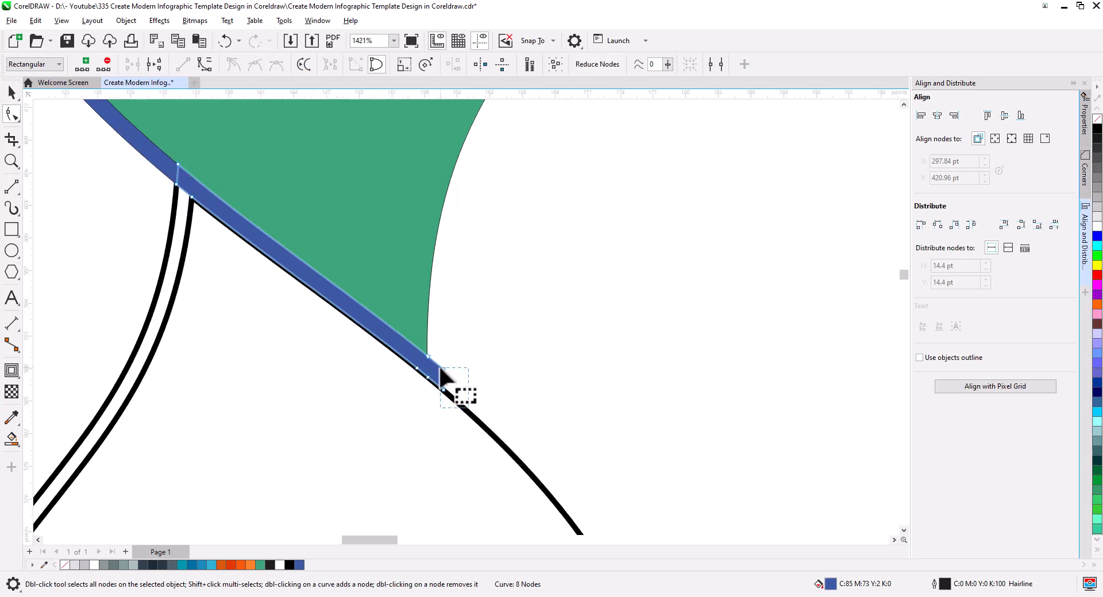
left_click_drag(434, 353, 458, 406)
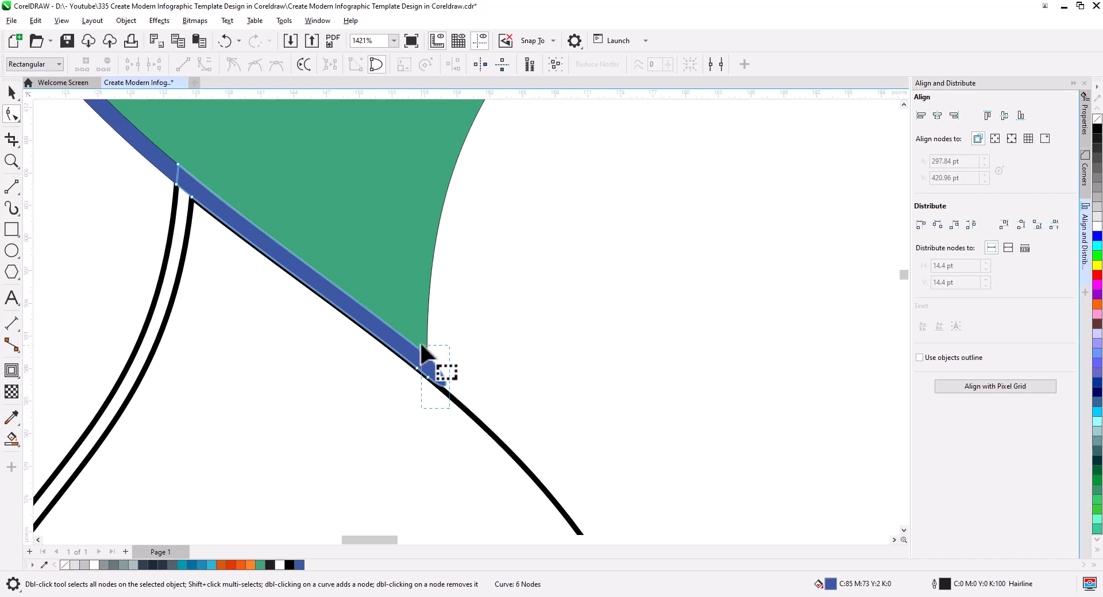
key("Delete")
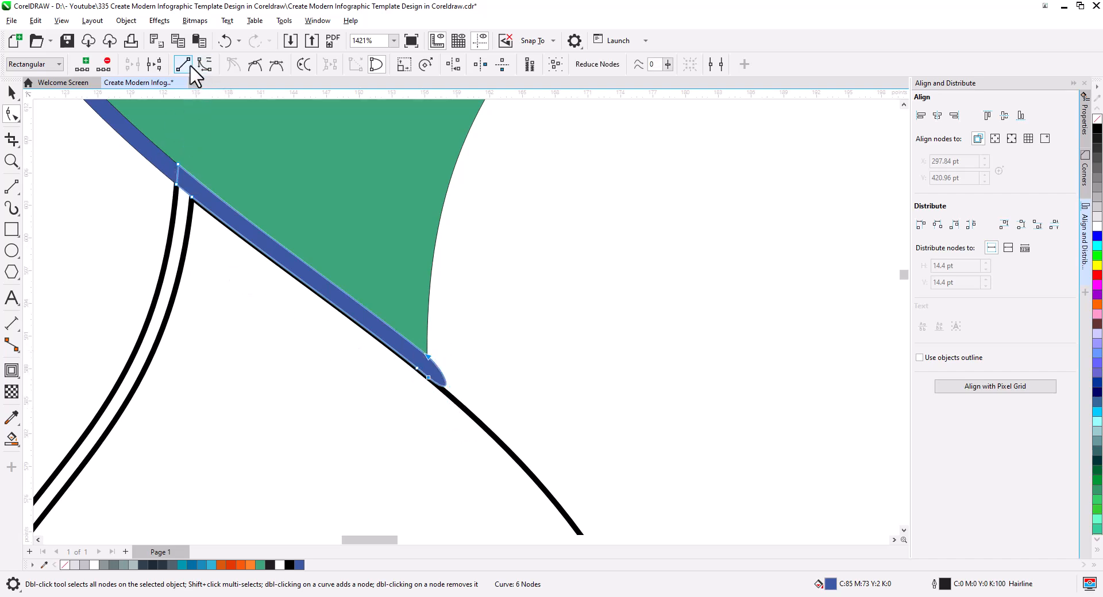
- Adjust the curve handles at the lower blue strip's end so its short edge continues the green ribbon's tip
scroll(419, 338, "up", 3)
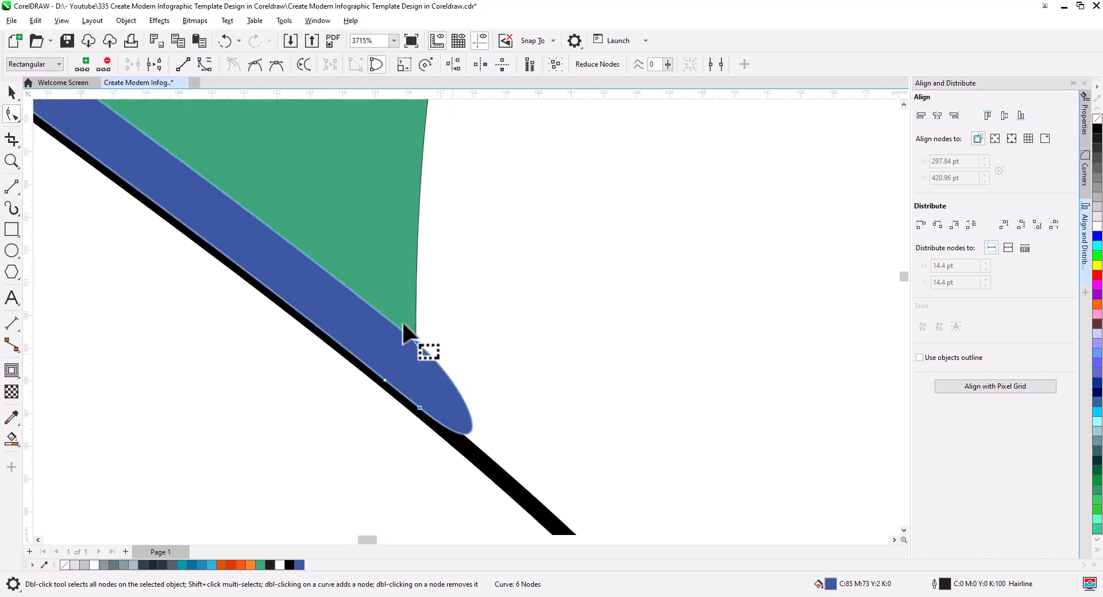
left_click_drag(470, 384, 421, 368)
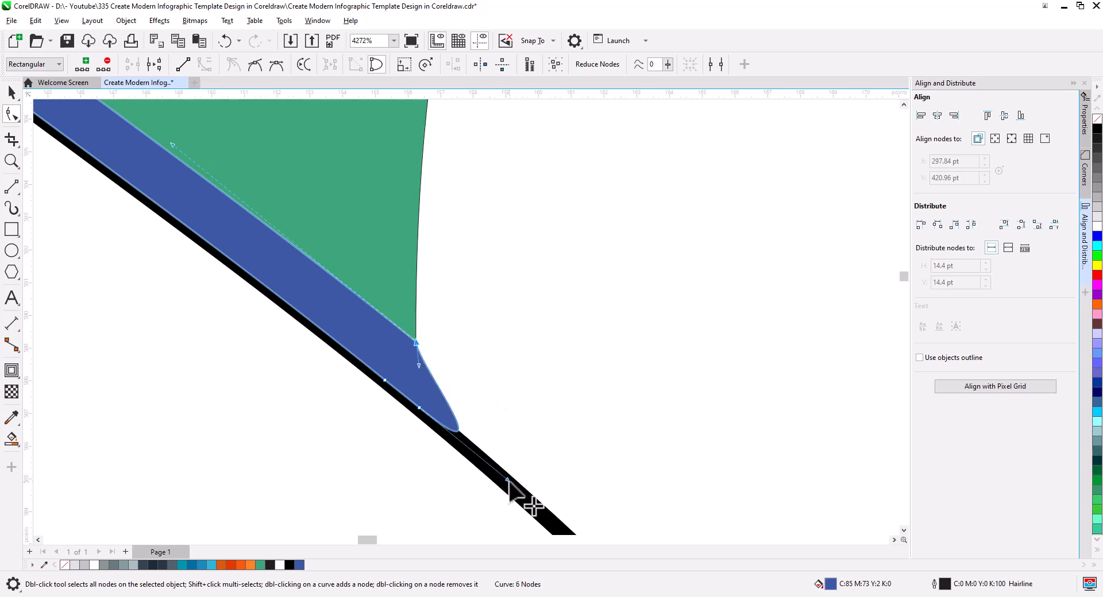
left_click_drag(508, 480, 420, 375)
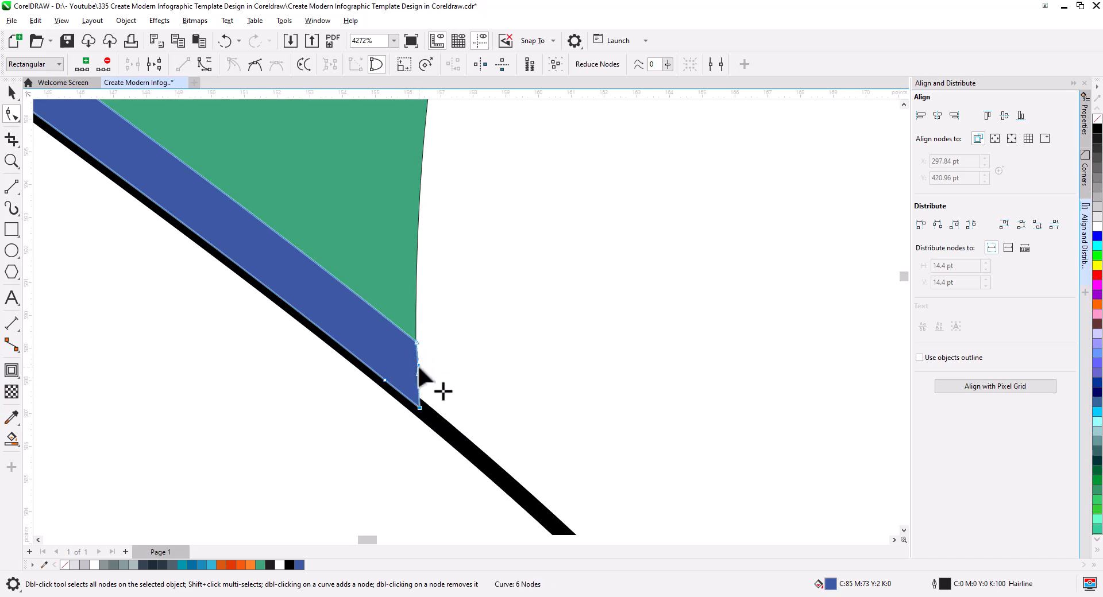
left_click(420, 376)
scroll(420, 376, "up", 5)
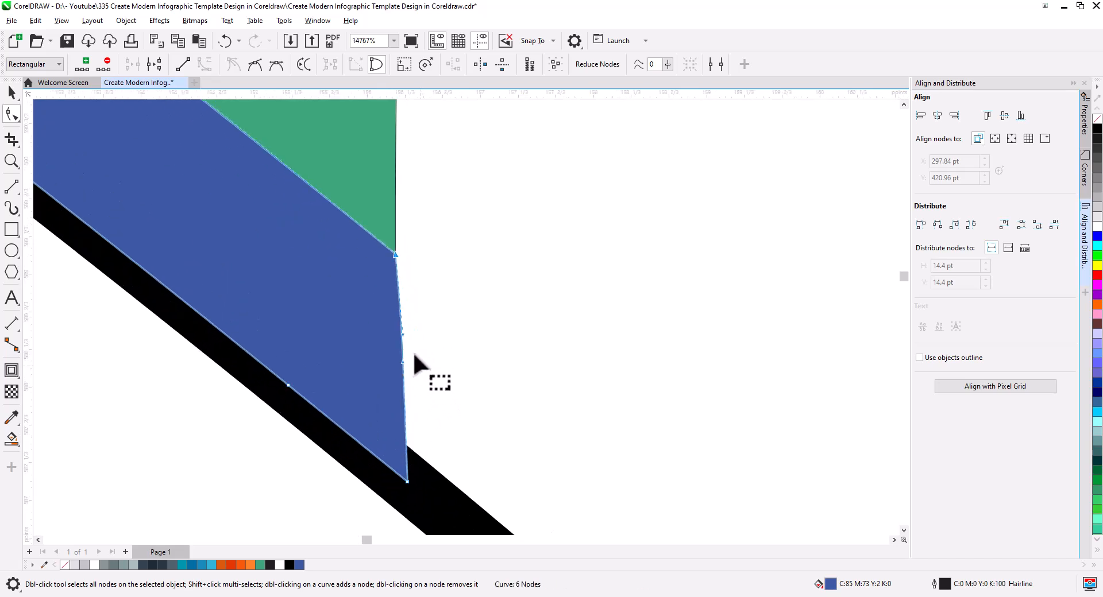
mouse_move(417, 366)
left_mouse_down()
mouse_move(396, 337)
mouse_move(397, 372)
left_mouse_up()
scroll(419, 364, "down", 10)
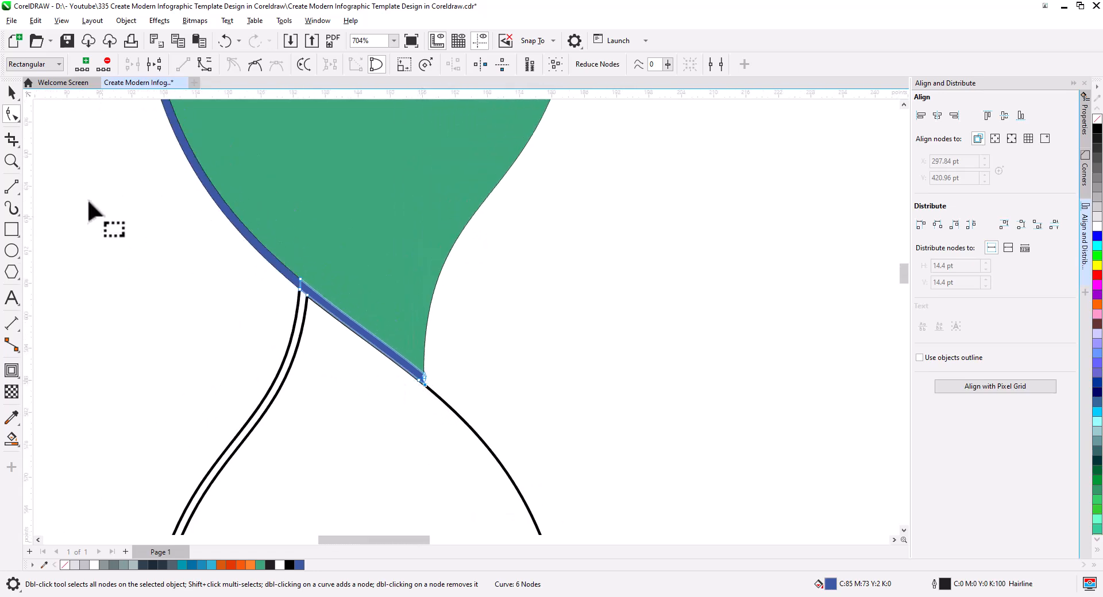
- Delete the outer of the two parallel black curves on the lower ribbon's left side
left_click(12, 93)
left_click(130, 255)
left_click_drag(295, 321, 190, 314)
key("Delete")
scroll(317, 376, "down", 1)
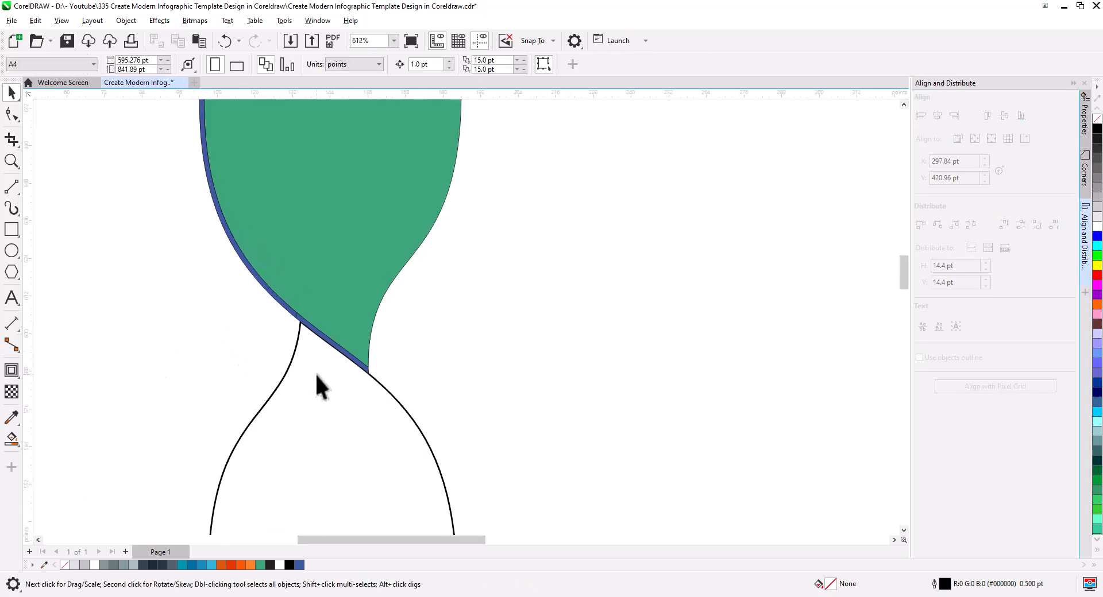
- Try to weld the two blue strips along the green ribbon's edge into one curve
left_click_drag(309, 366, 396, 436)
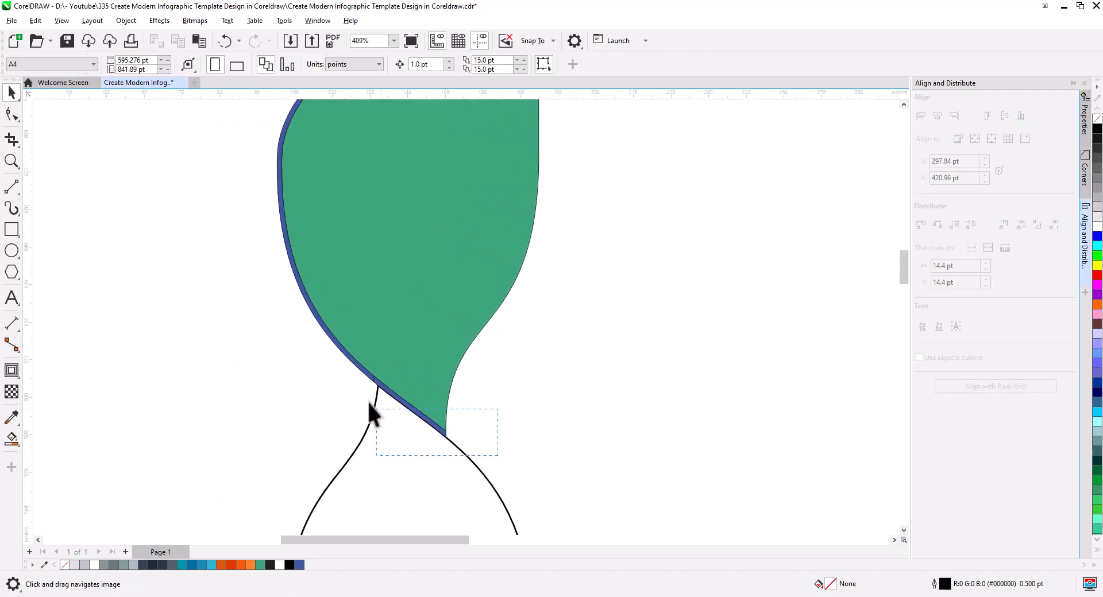
left_click_drag(369, 402, 324, 351)
left_click(316, 321, "shift")
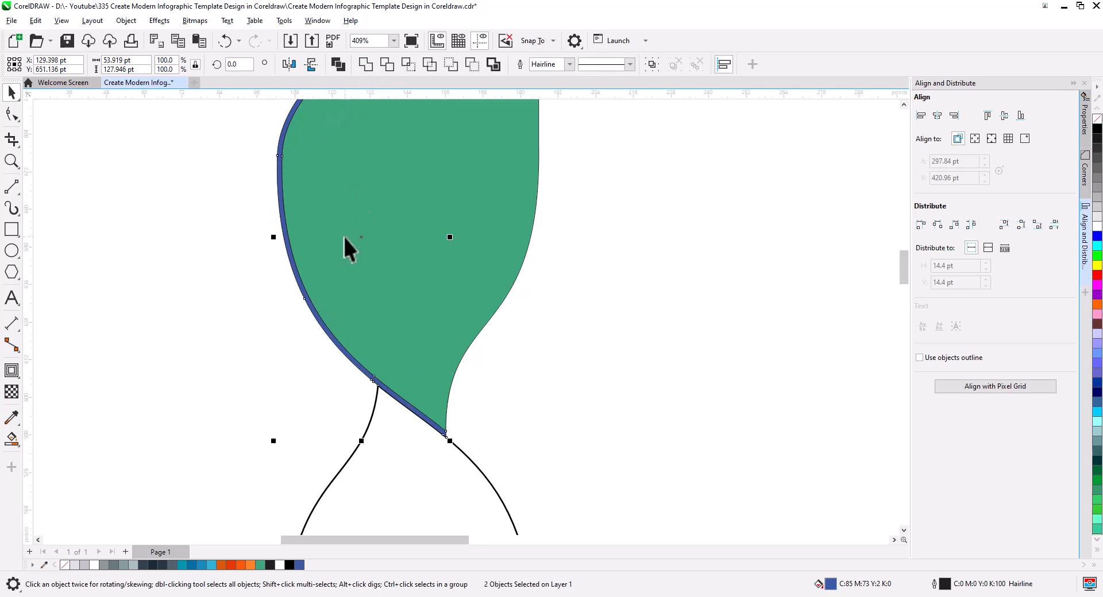
left_click(350, 252)
left_click_drag(362, 288, 343, 412)
left_click_drag(350, 343, 342, 371)
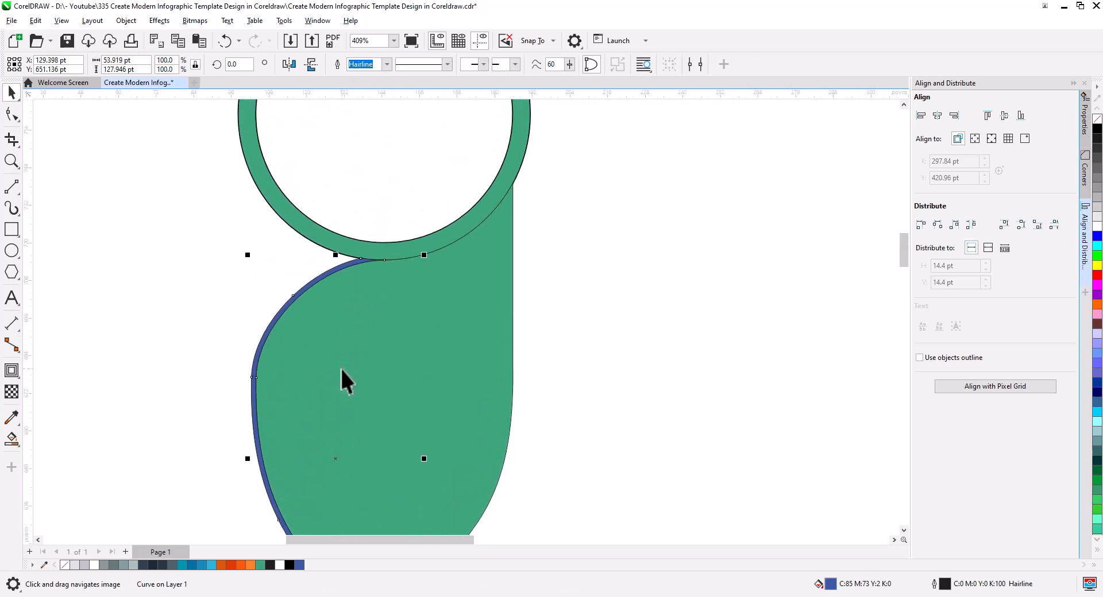
- Add a node on the upper blue strip's tip edge along the ring and pull it upward to overlap the ring
scroll(294, 394, "up", 2)
left_click_drag(389, 308, 386, 391)
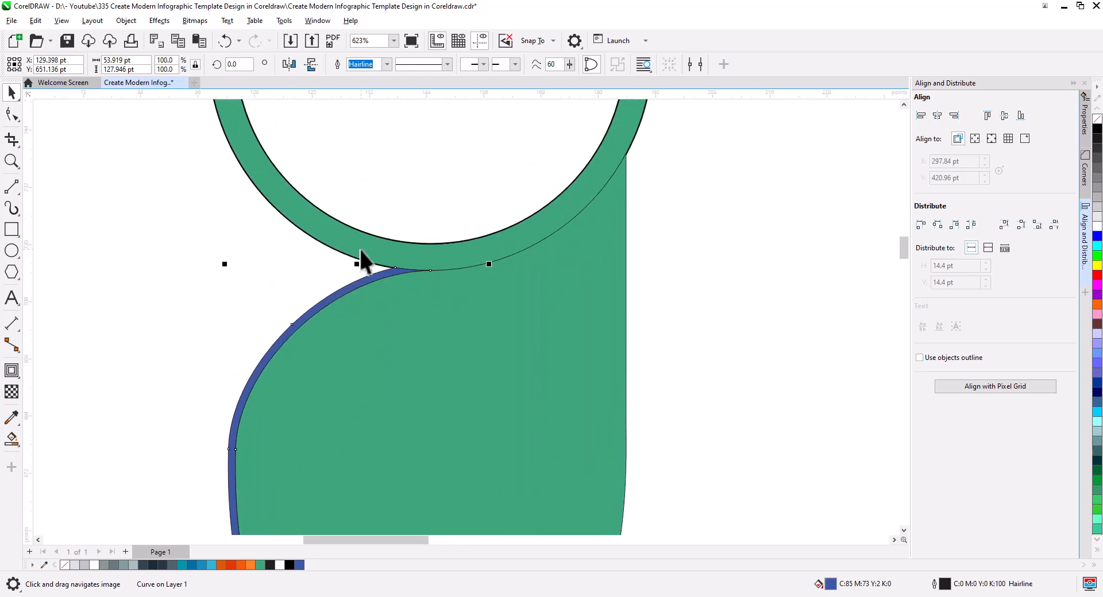
scroll(362, 261, "up", 5)
left_click(12, 92)
left_click(246, 241, "shift")
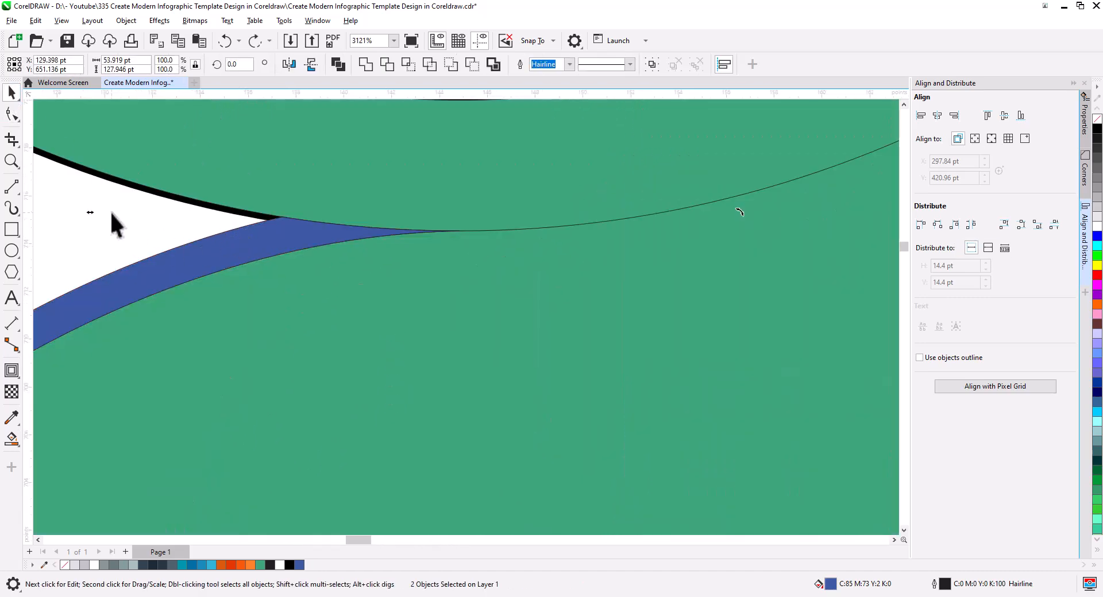
left_click(250, 240)
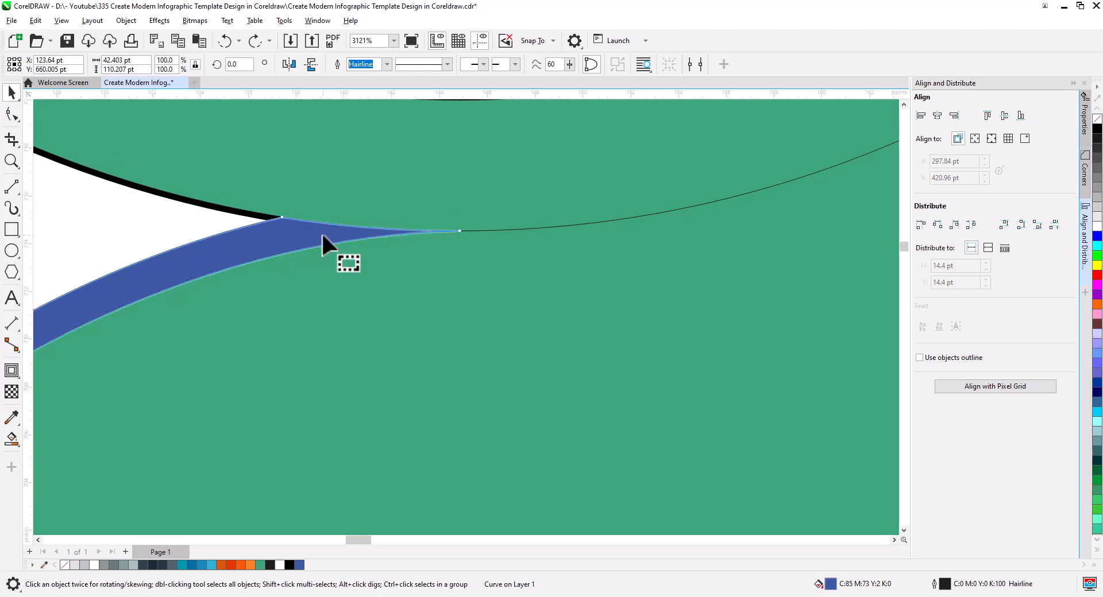
key("F10")
left_click(344, 224)
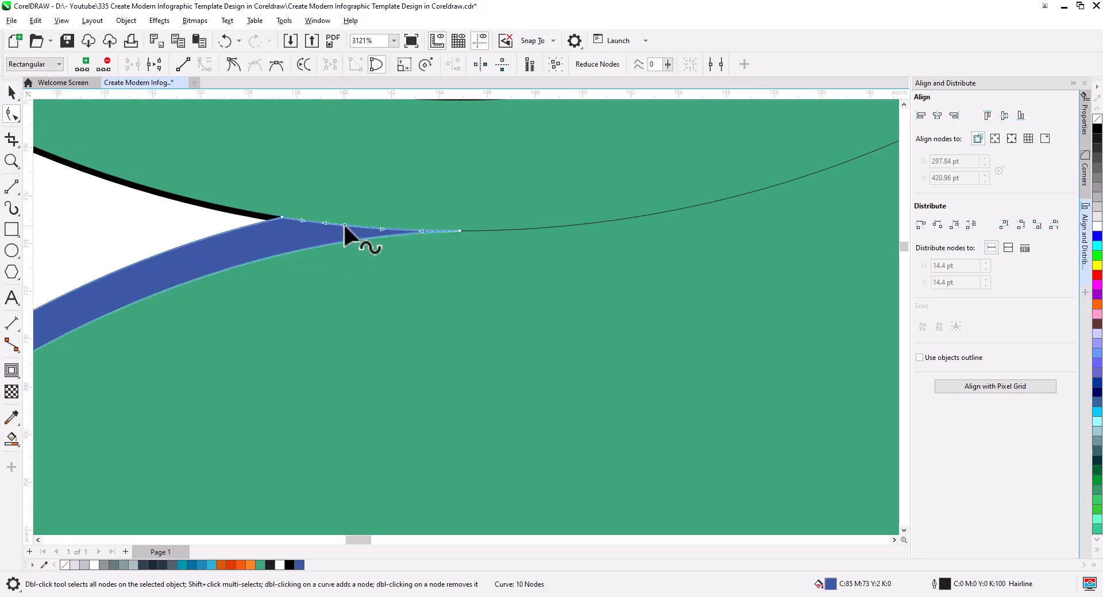
left_click_drag(343, 223, 356, 191)
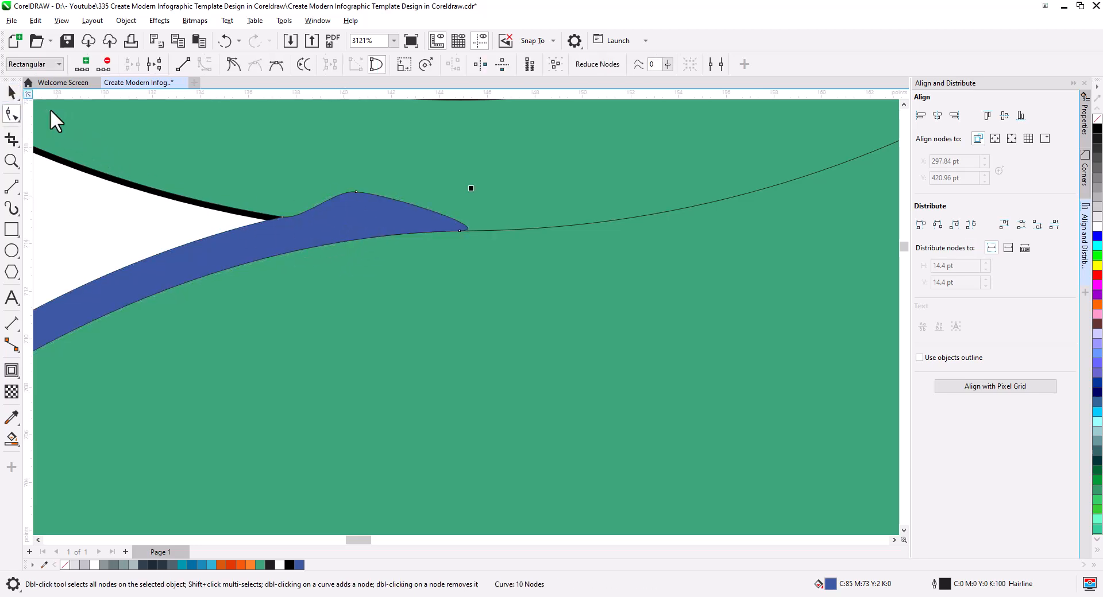
- Weld the upper blue strip to the green ring shape
left_click(12, 93)
left_click(222, 163, "shift")
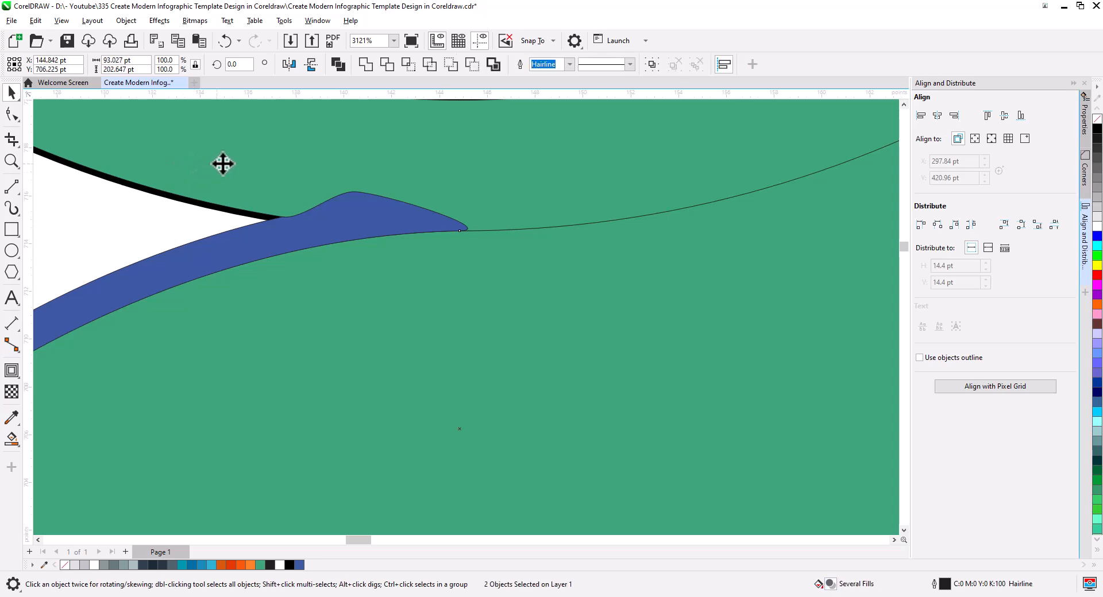
left_click(365, 65)
scroll(429, 263, "down", 3)
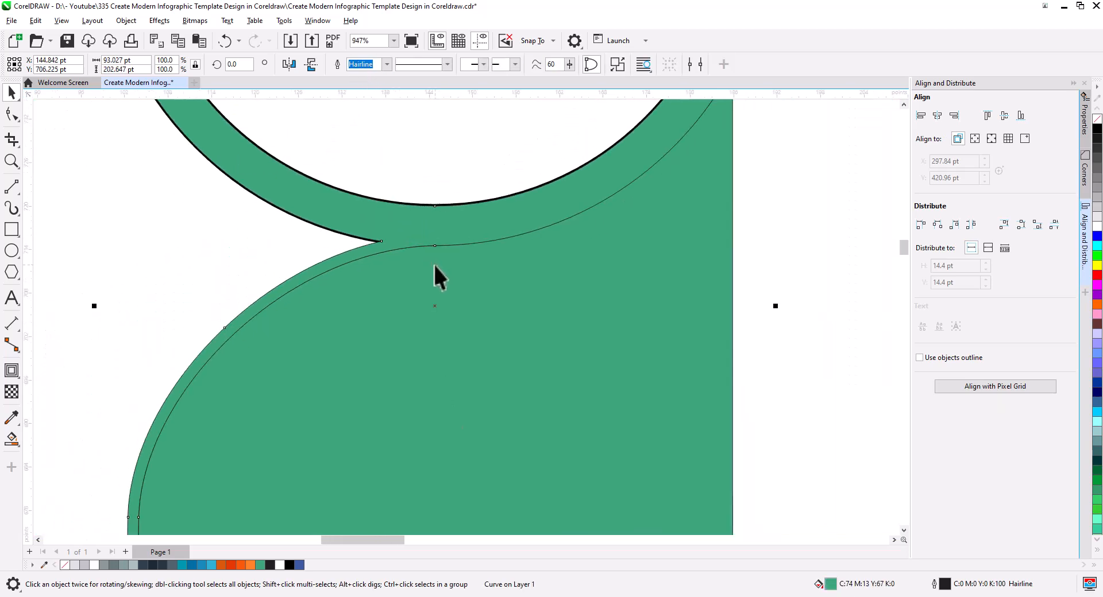
- Weld the lower blue strip to the ring and edge strip shape and fill the combined shape red
scroll(434, 266, "down", 4)
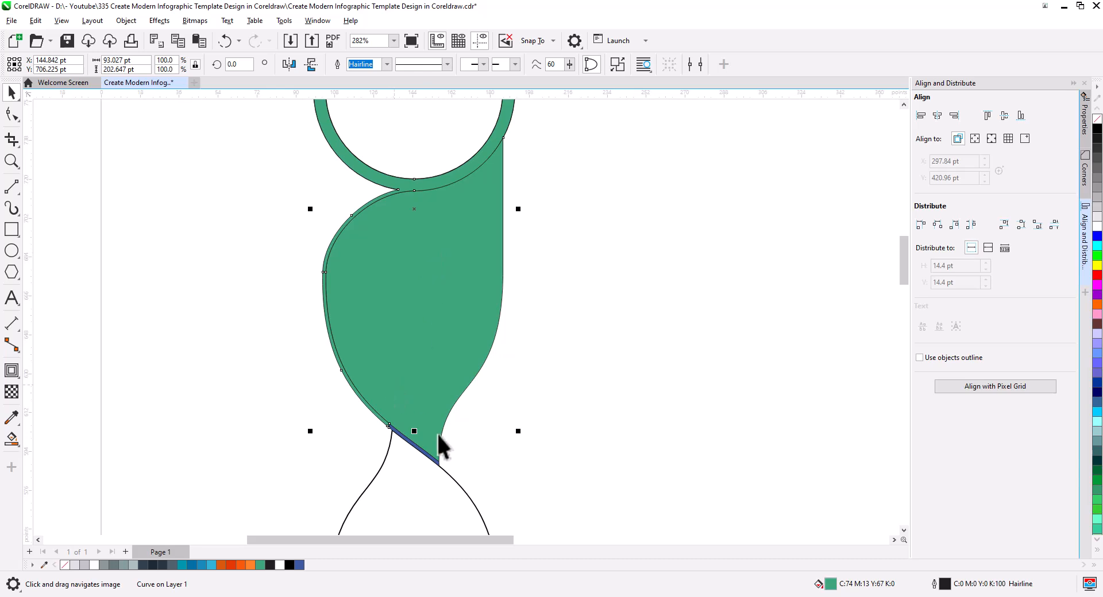
left_click(383, 426)
left_click(379, 422, "shift")
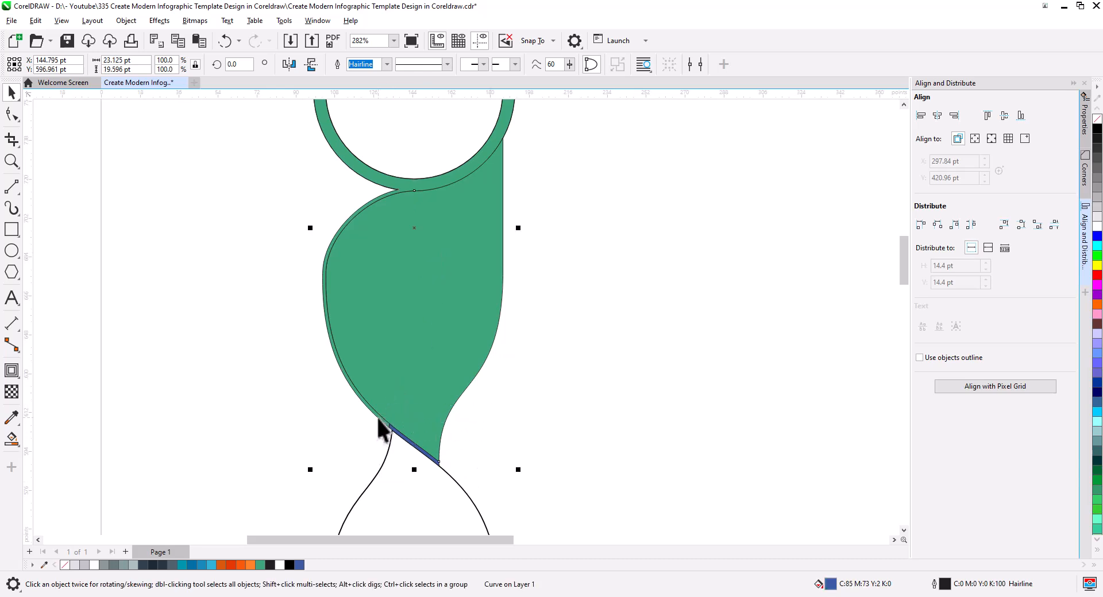
left_click(365, 64)
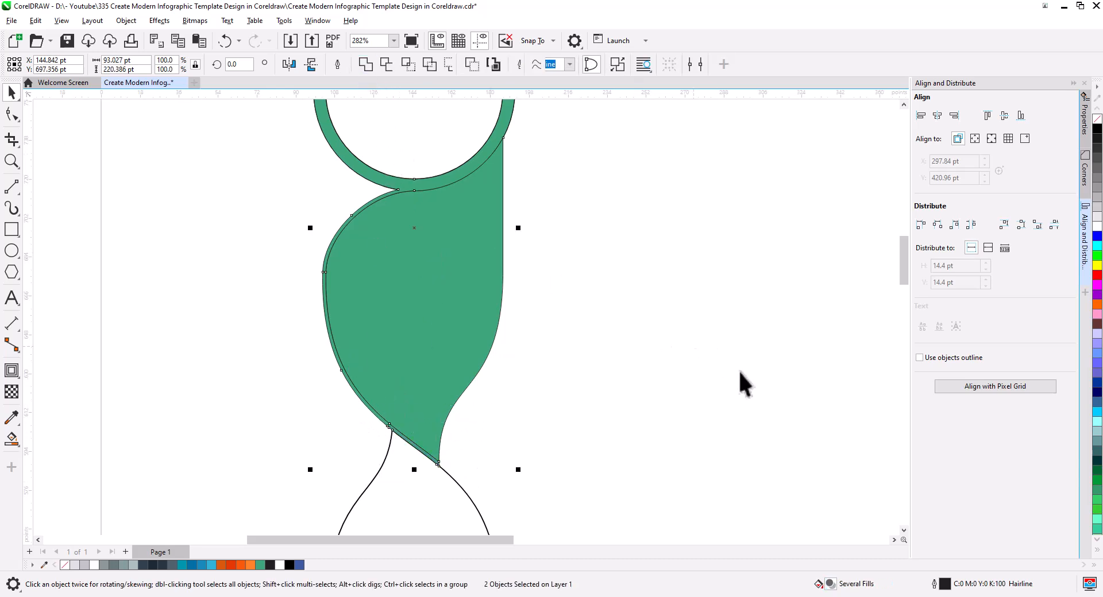
left_click(1097, 275)
left_click(741, 399)
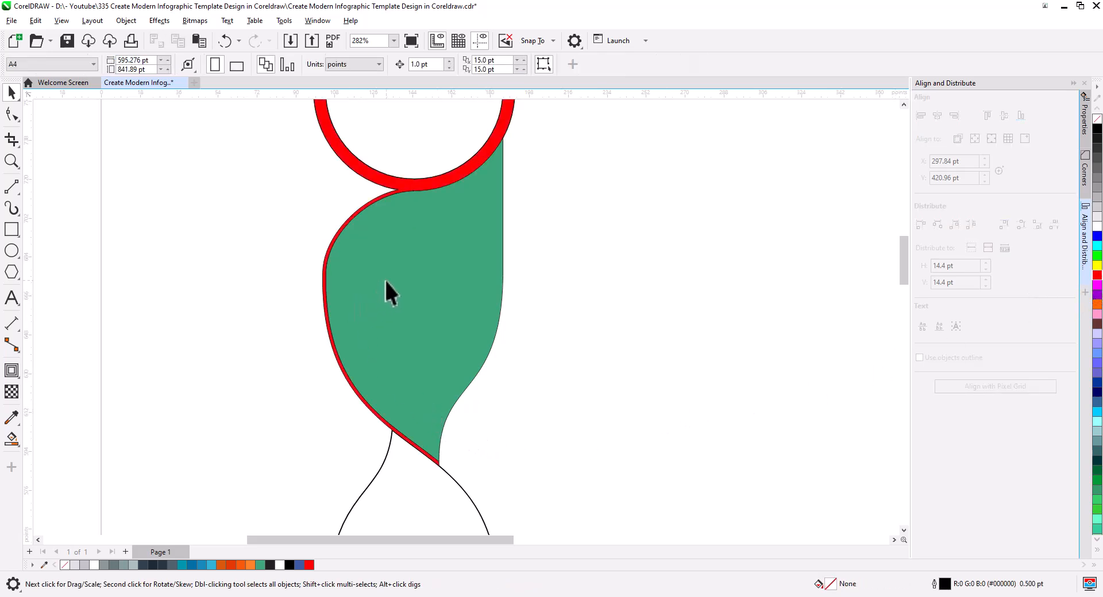
- Add a node on the red ring's lower-left outer edge and delete the nodes at the sharp notch where ring and strip meet
left_click_drag(386, 290, 425, 358)
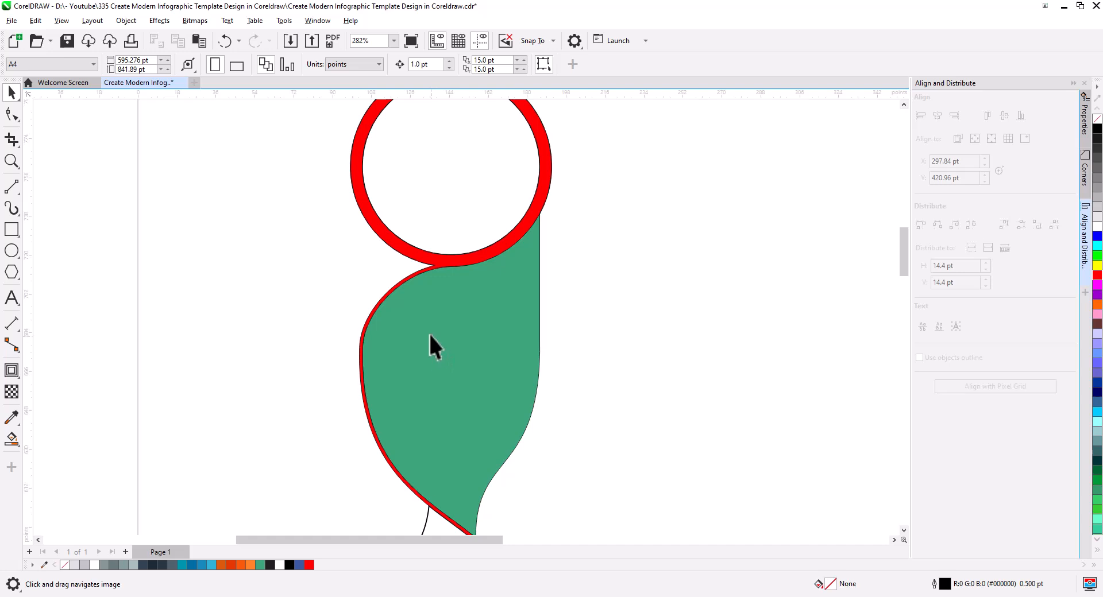
scroll(428, 336, "up", 4)
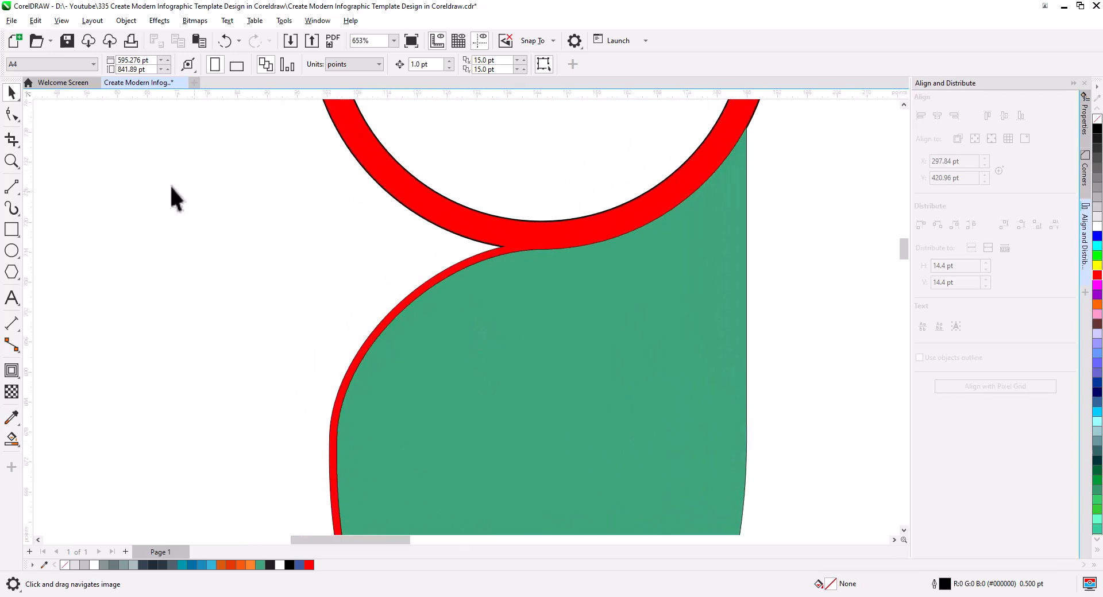
left_click(20, 118)
left_click(499, 230)
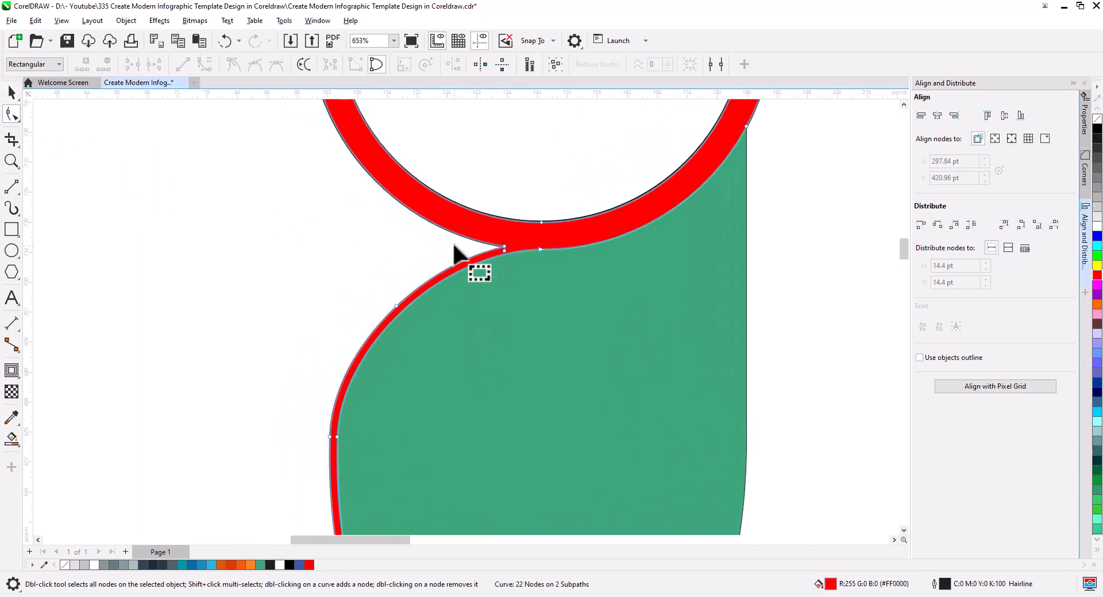
double_click(468, 238)
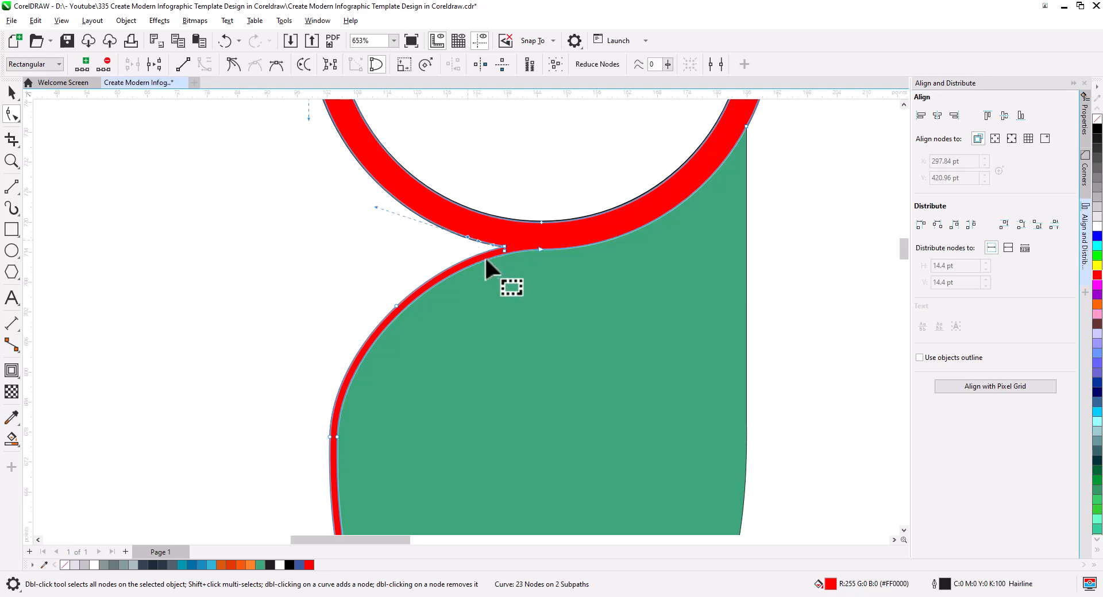
double_click(506, 248)
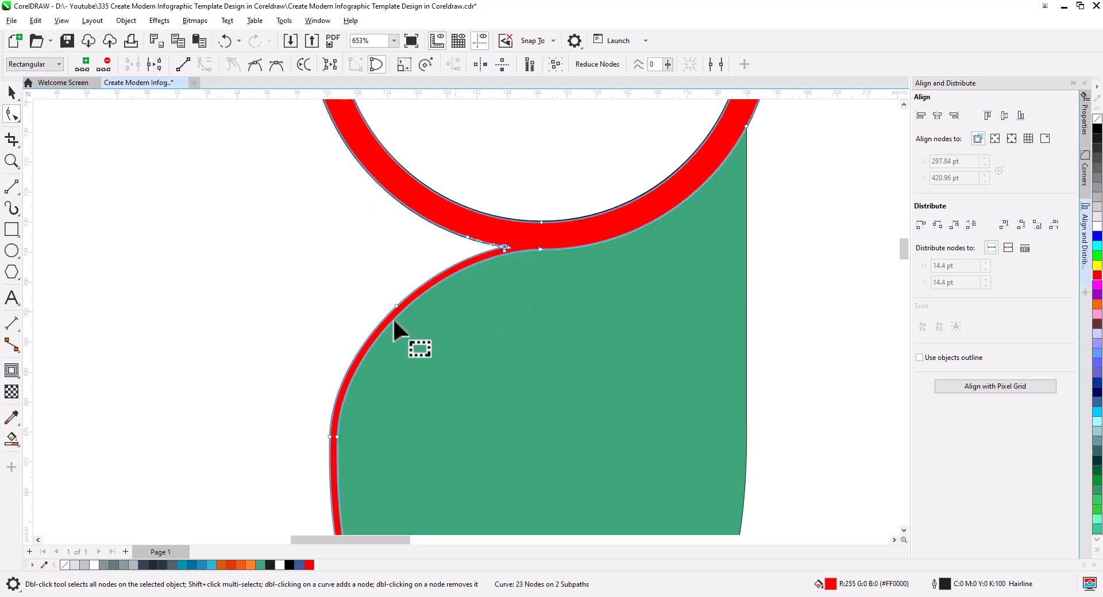
double_click(504, 246)
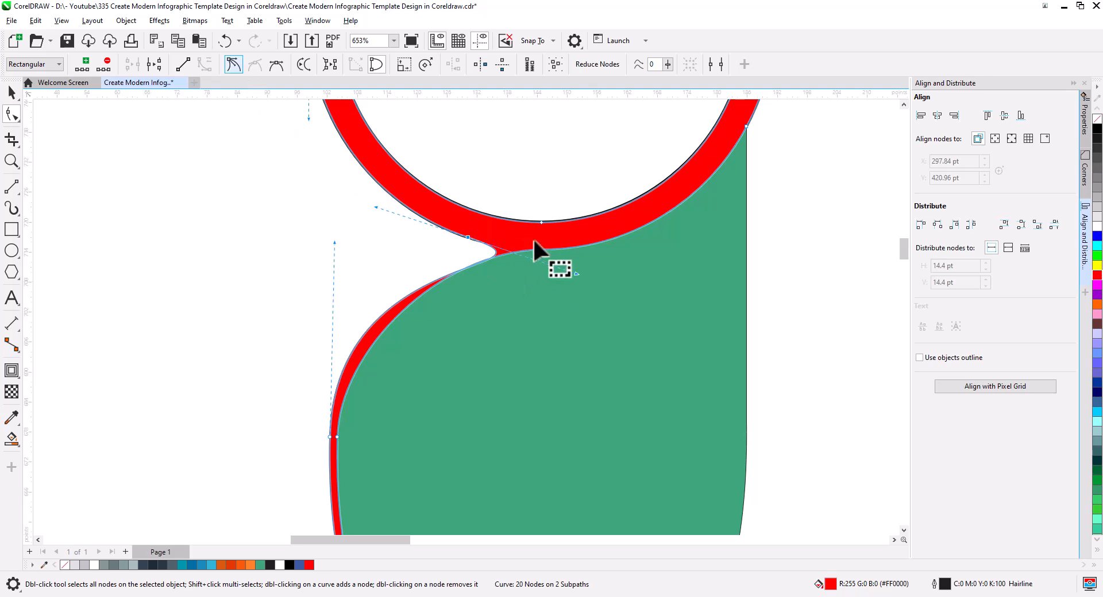
- Adjust the curve handles between the notch and the strip's leftmost node, and shift that node slightly outward to thicken the red strip
left_click_drag(576, 273, 472, 254)
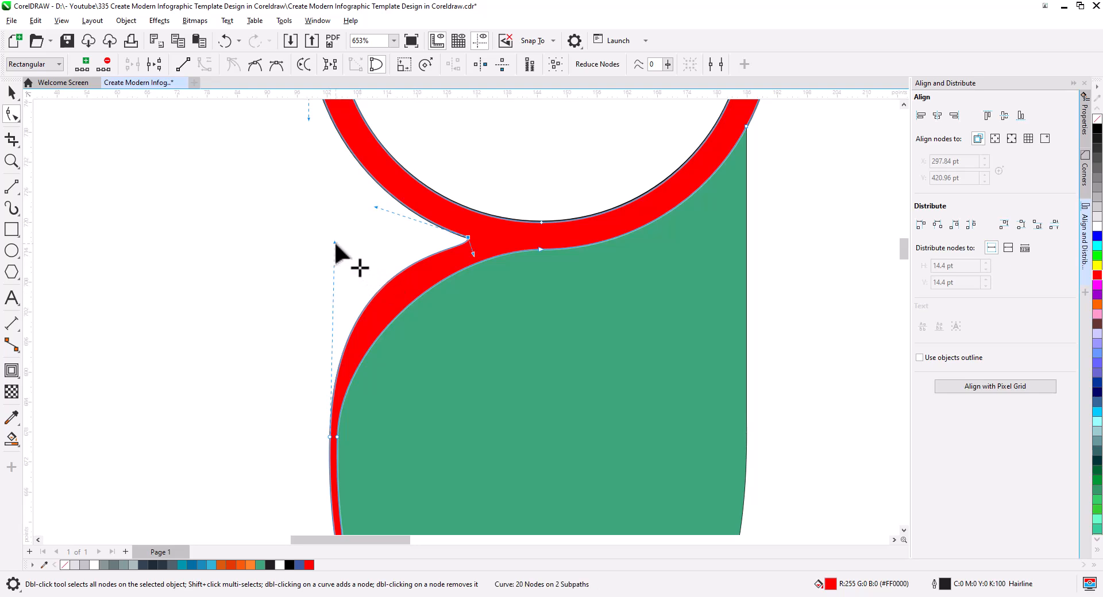
left_click_drag(334, 243, 333, 285)
scroll(353, 332, "down", 2)
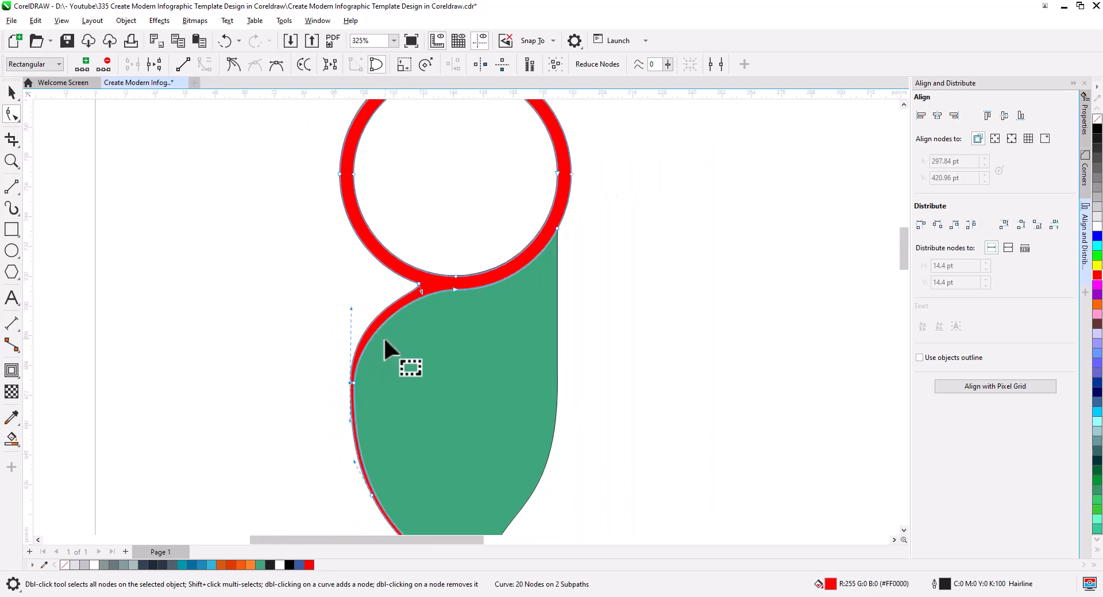
scroll(382, 373, "up", 3)
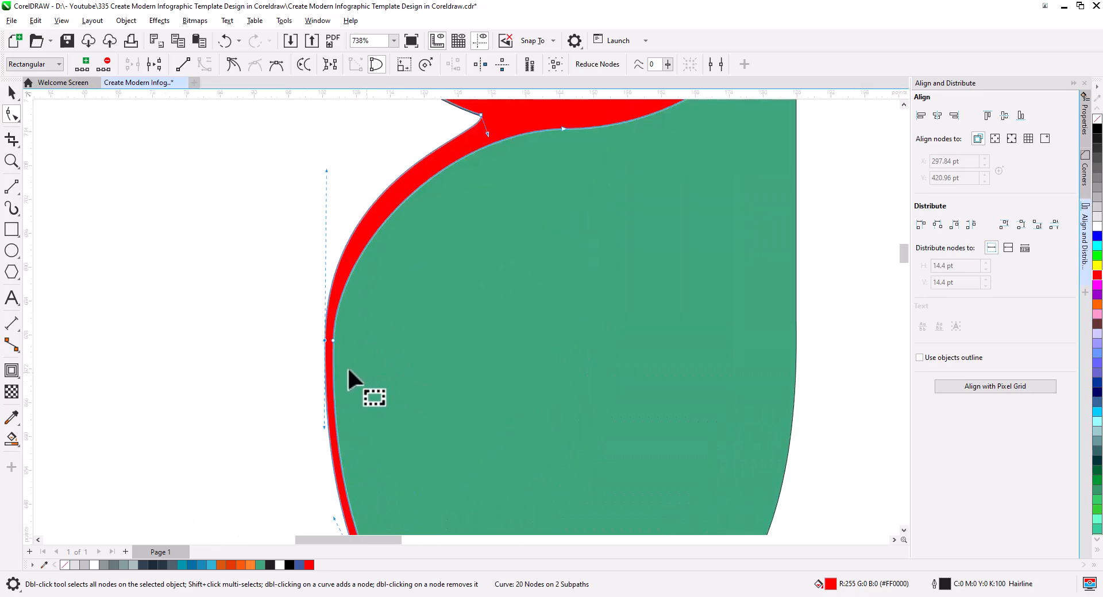
left_click_drag(325, 340, 319, 346)
scroll(432, 330, "down", 2)
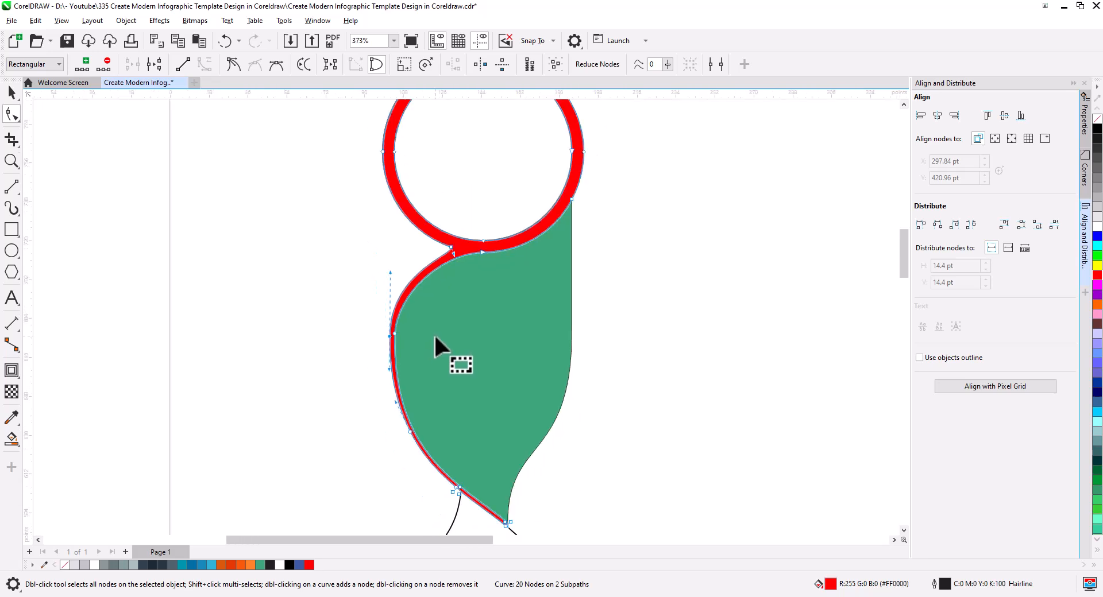
- Delete the extra node on the red strip's outer edge between its leftmost point and the ribbon crossing
left_click_drag(442, 365, 425, 312)
left_click_drag(370, 364, 408, 410)
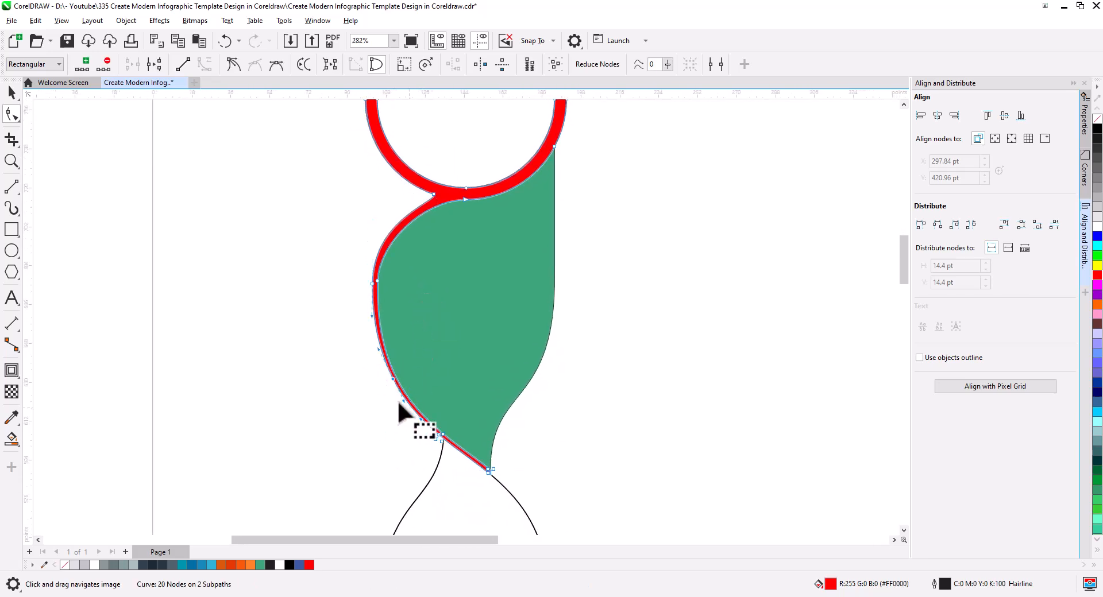
key("Delete")
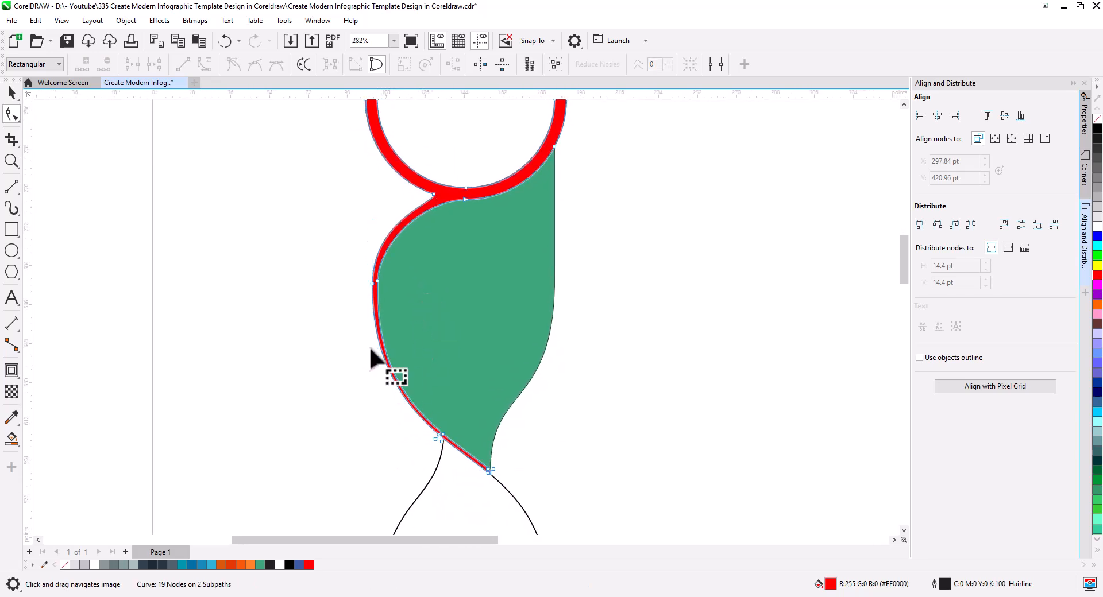
left_click(11, 91)
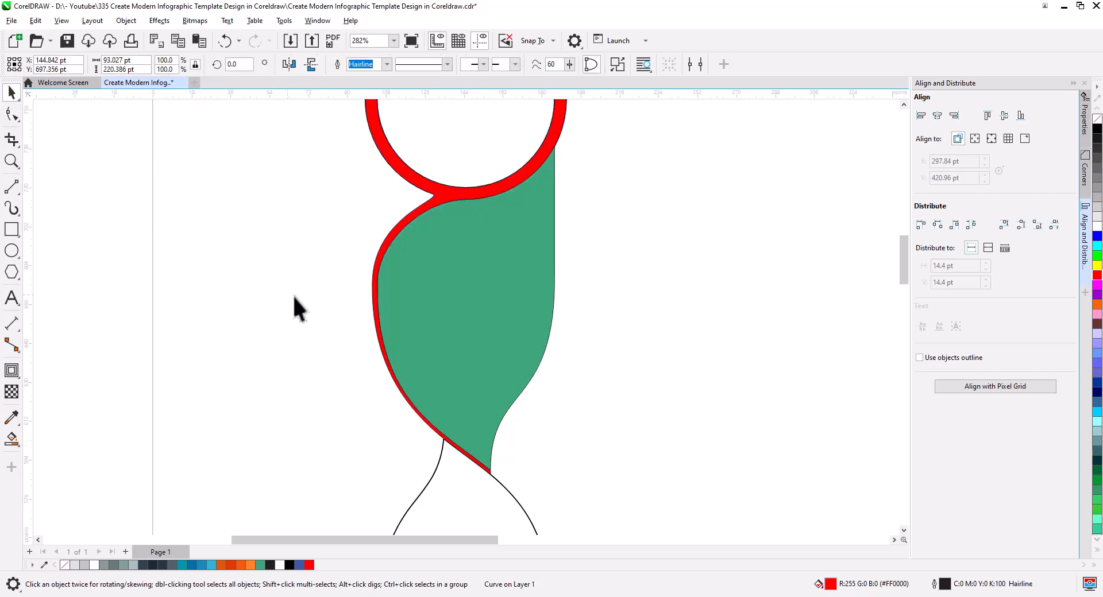
left_click(292, 295)
scroll(535, 383, "down", 2)
scroll(553, 382, "down", 1)
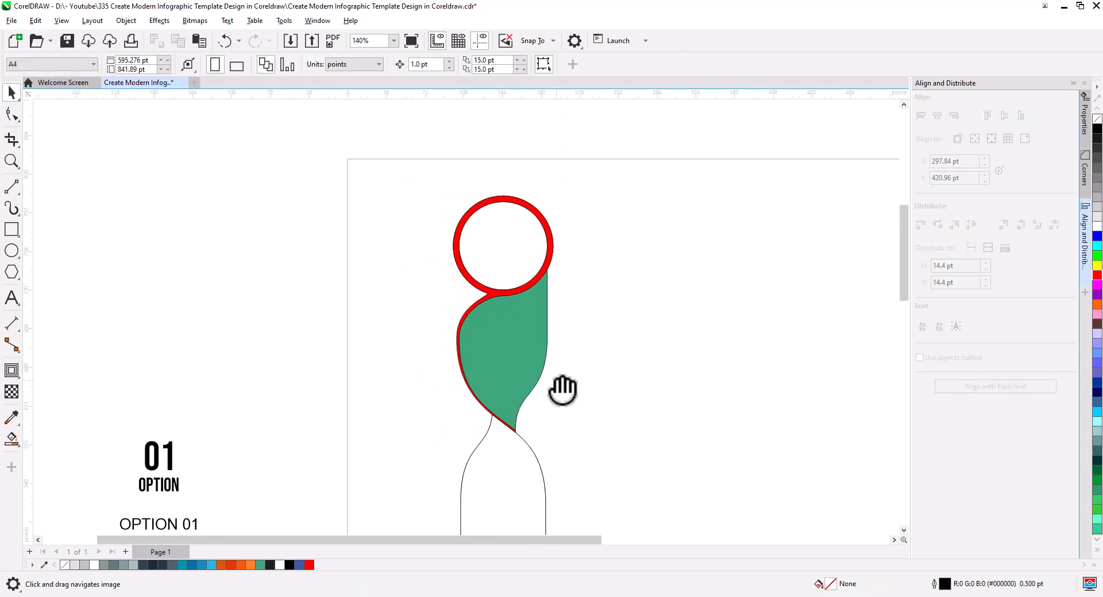
- Send the red shape behind the outer circle and delete that leftover circle around the ring
left_click(502, 260)
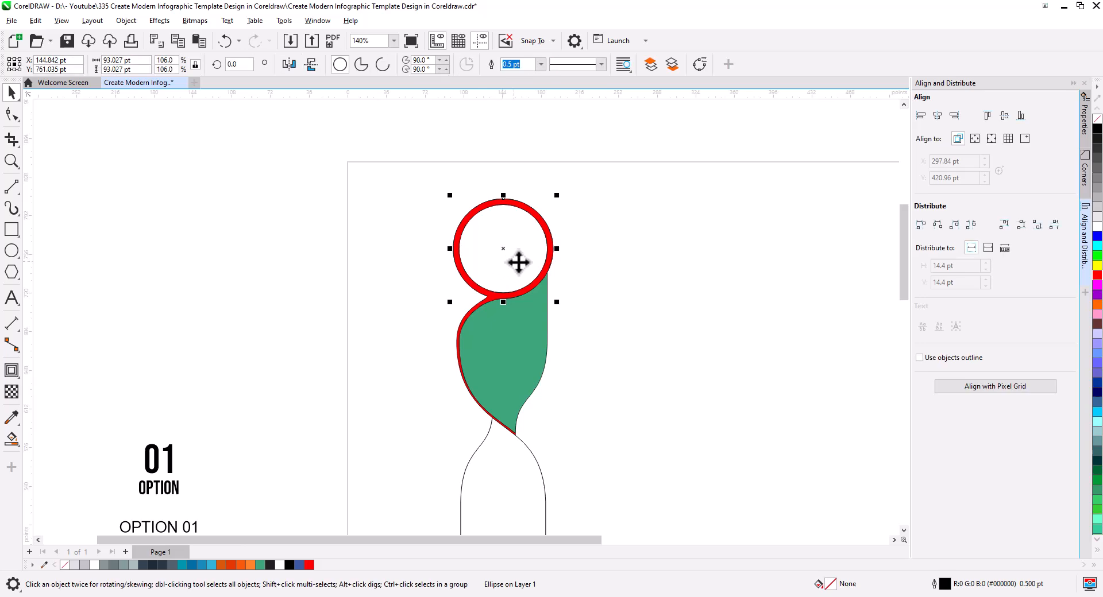
left_click(591, 250)
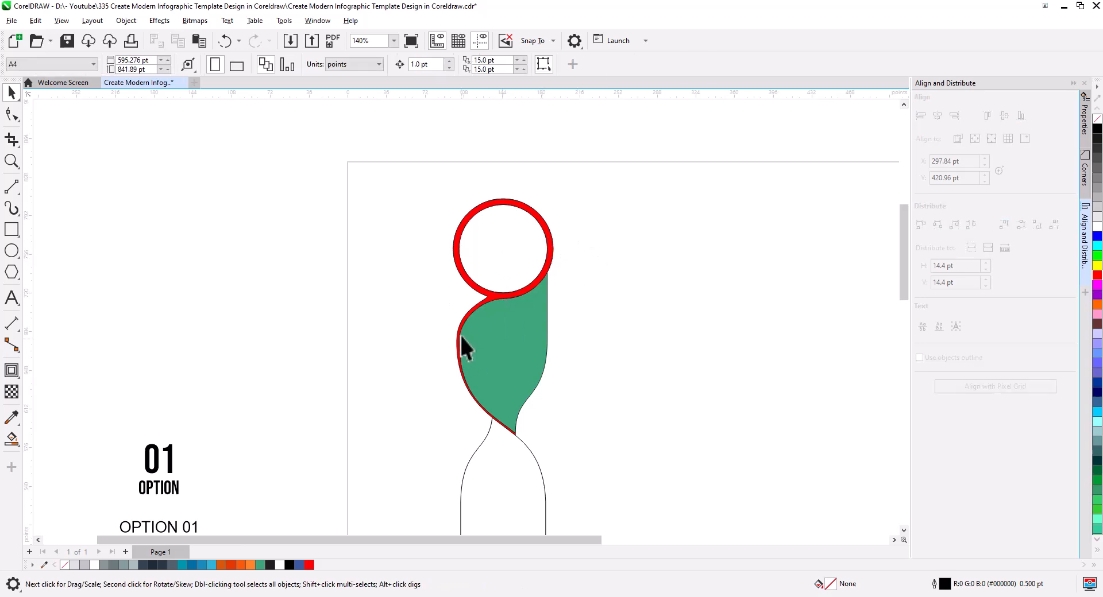
left_click(548, 260)
right_click(550, 261)
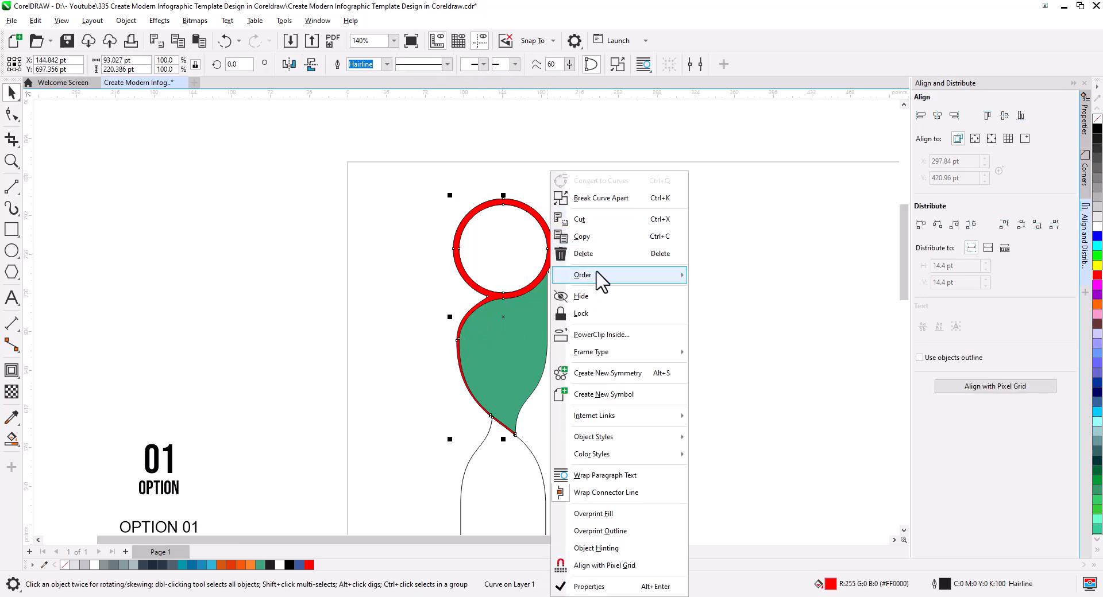
left_click(750, 296)
left_click(653, 305)
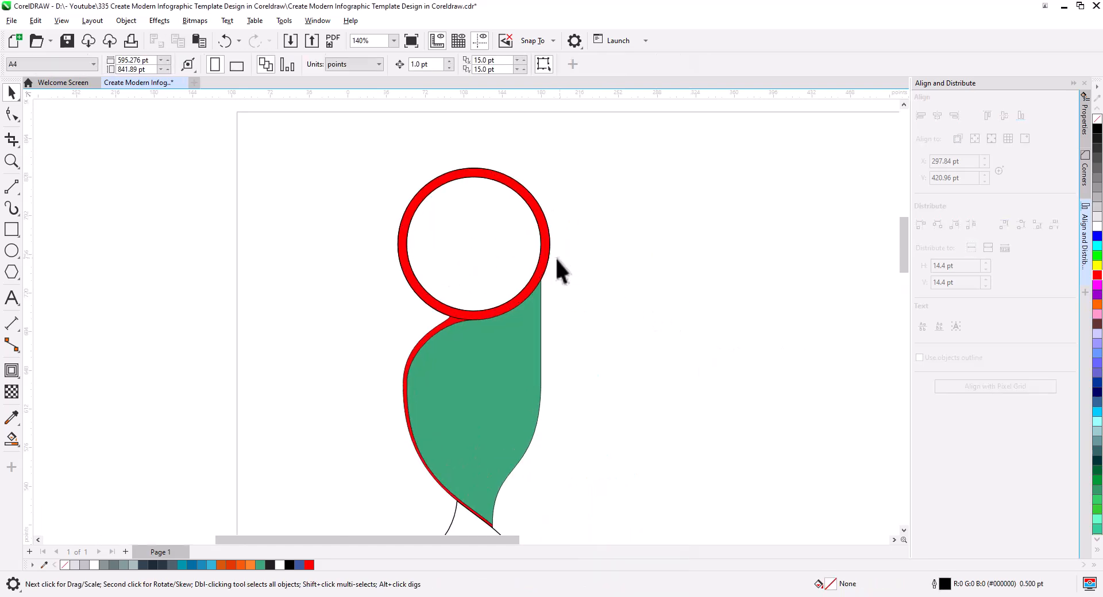
scroll(556, 264, "up", 5)
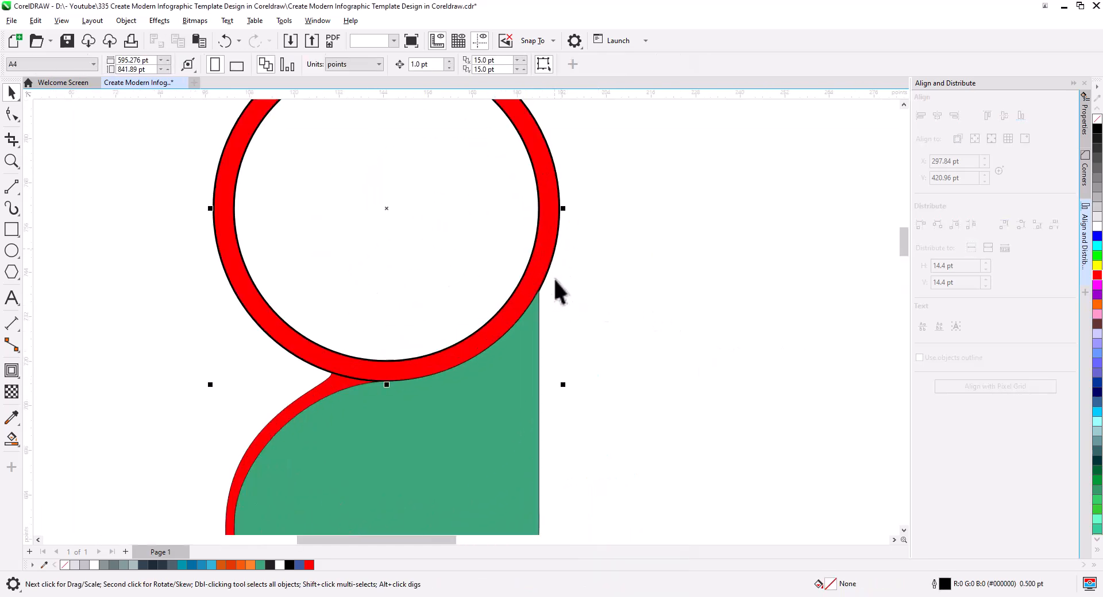
left_click(570, 344)
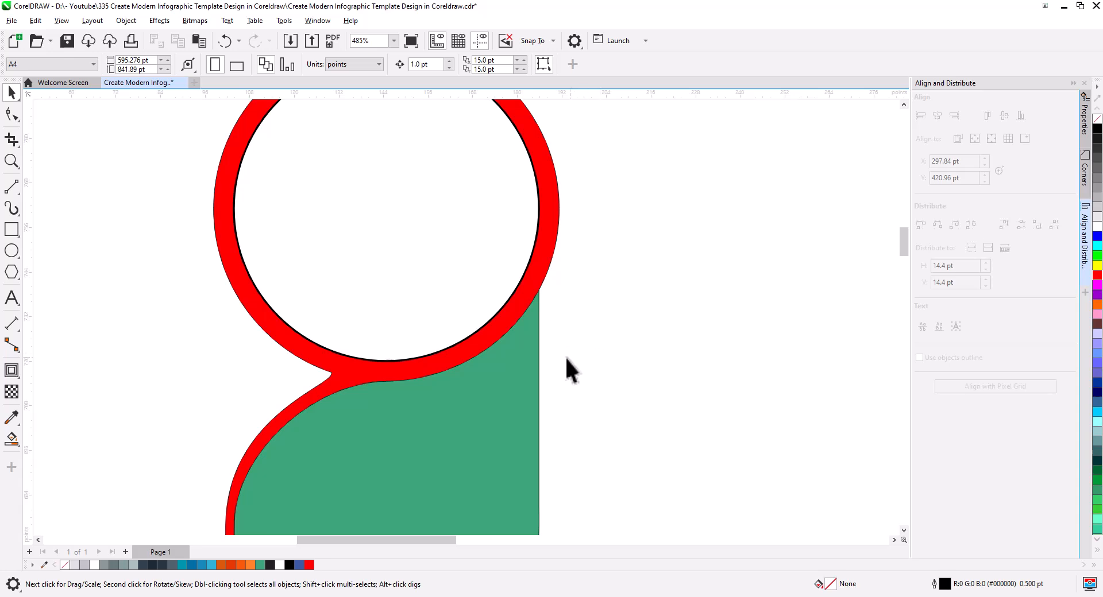
- Undo the deletion of the outer circle around the red ring
scroll(516, 379, "down", 2)
left_click_drag(537, 443, 536, 256)
scroll(526, 321, "down", 1)
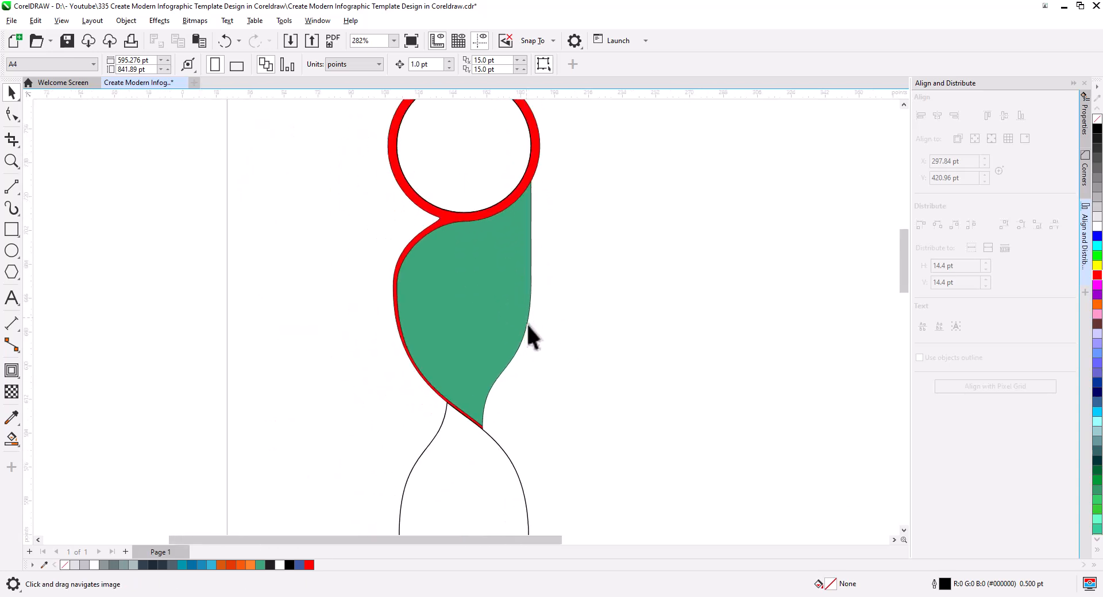
scroll(527, 326, "down", 2)
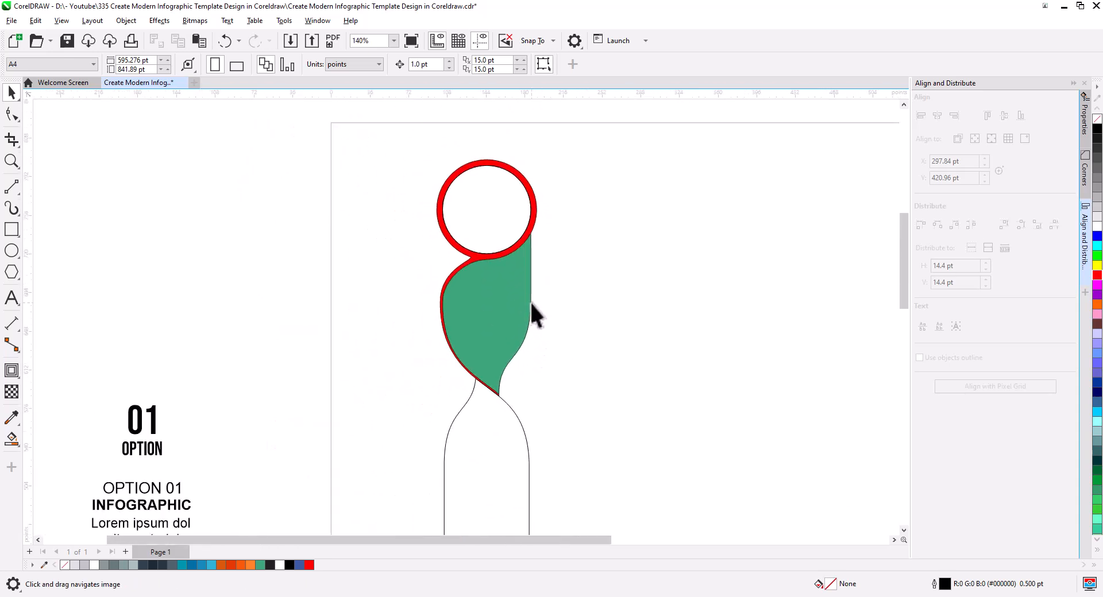
left_click_drag(542, 256, 551, 327)
left_click(503, 258)
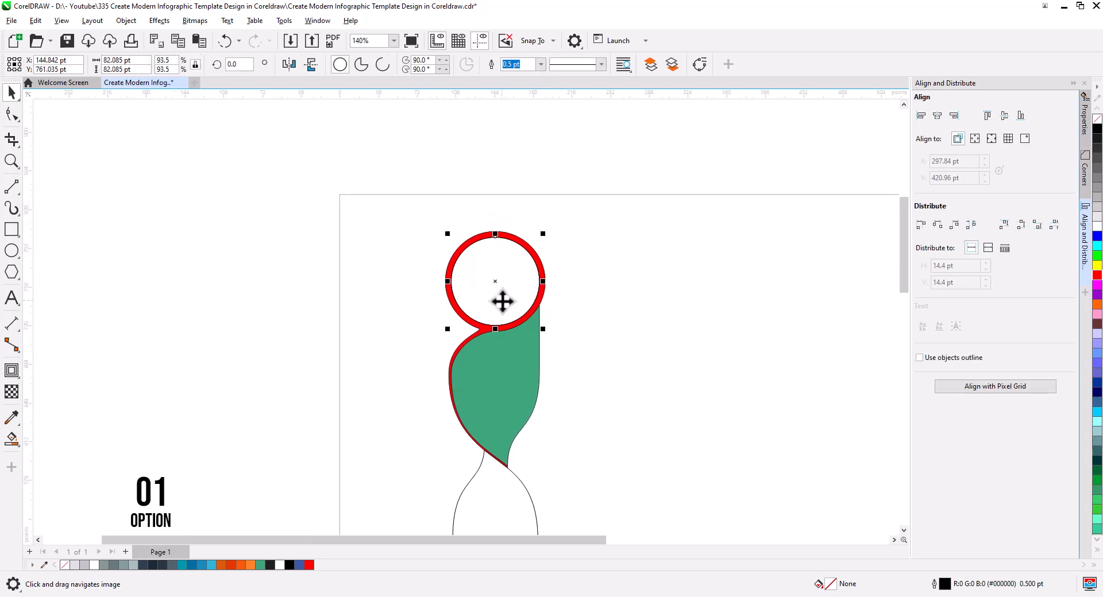
scroll(505, 288, "up", 1)
scroll(506, 289, "up", 3)
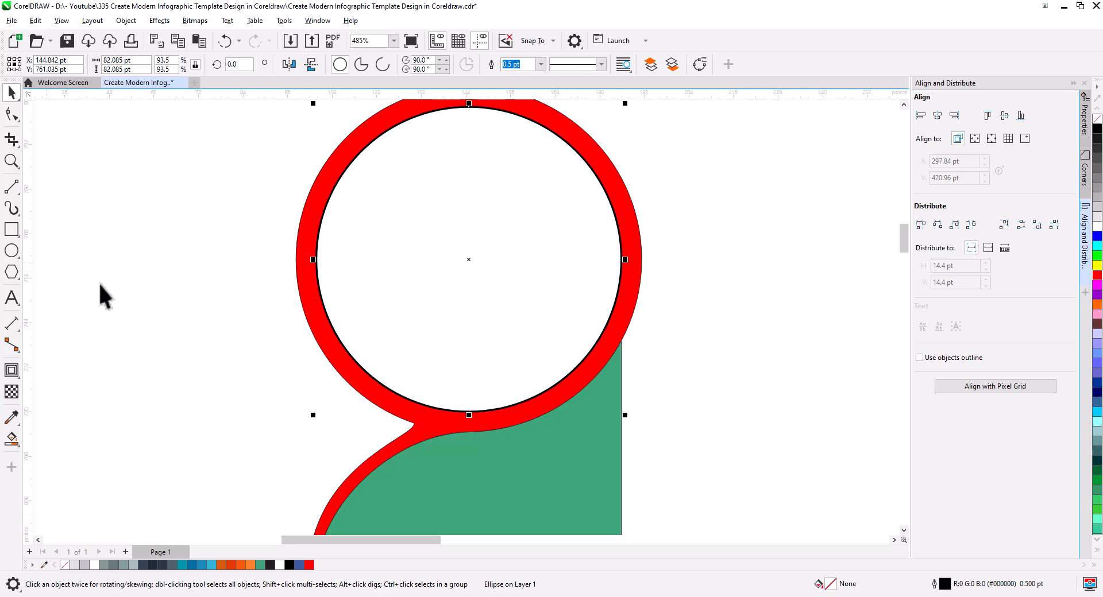
key("ctrl+z")
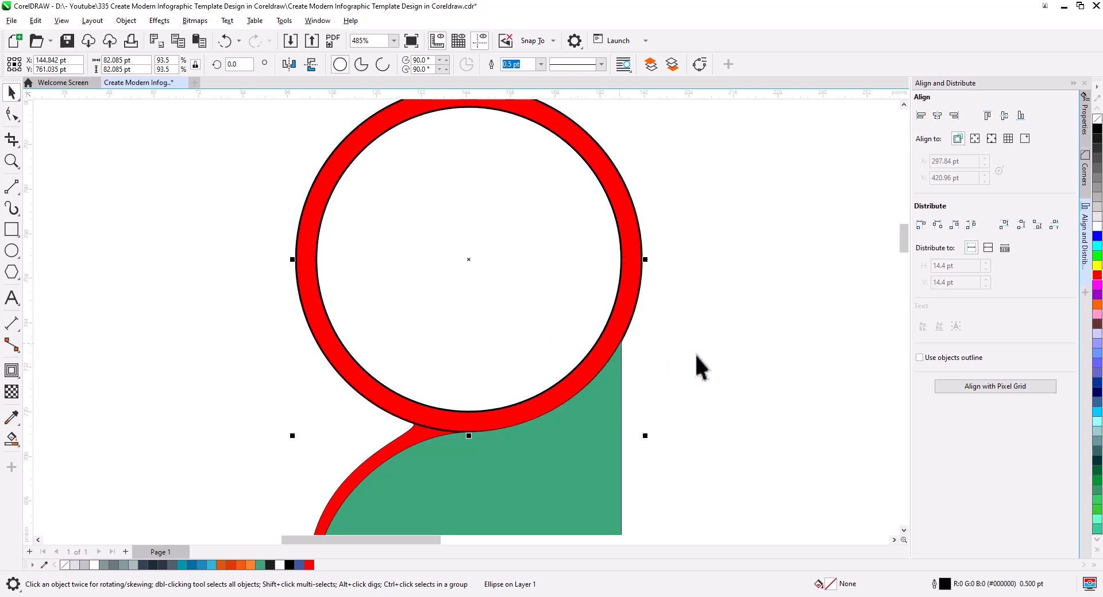
left_click(708, 351)
left_click_drag(703, 337, 700, 384)
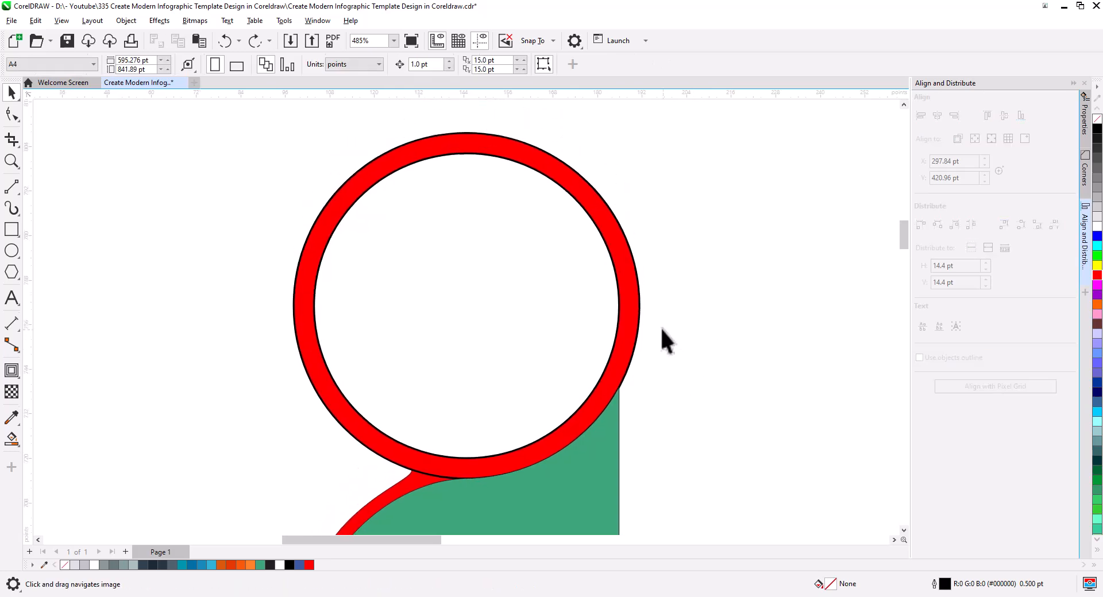
- Fill the outer circle with a linear gradient running from white at its lower right to light grey at its upper left
left_click(637, 305)
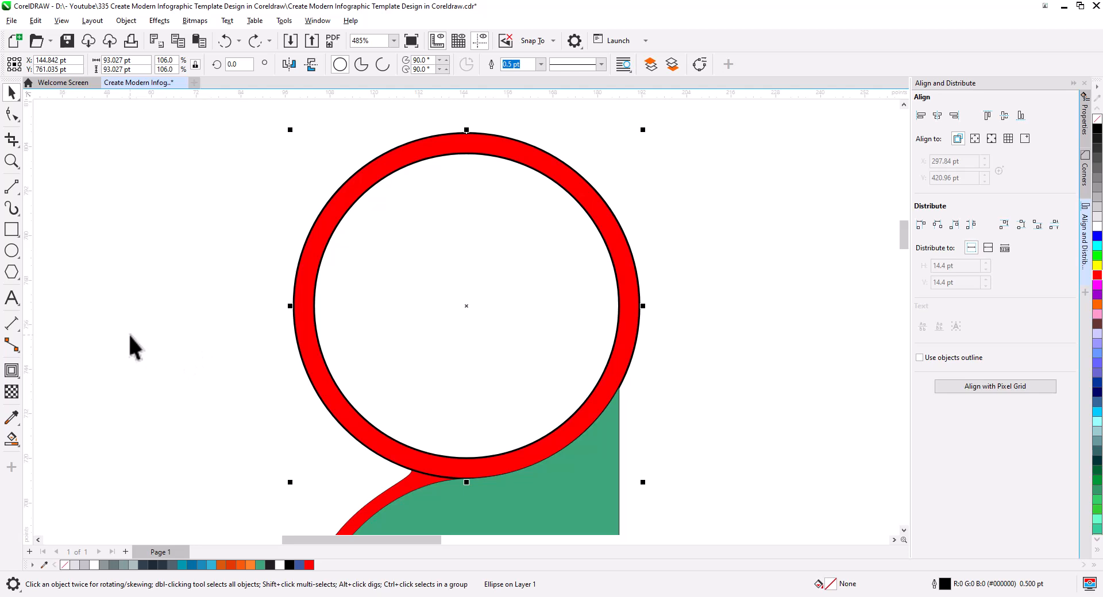
left_click(14, 442)
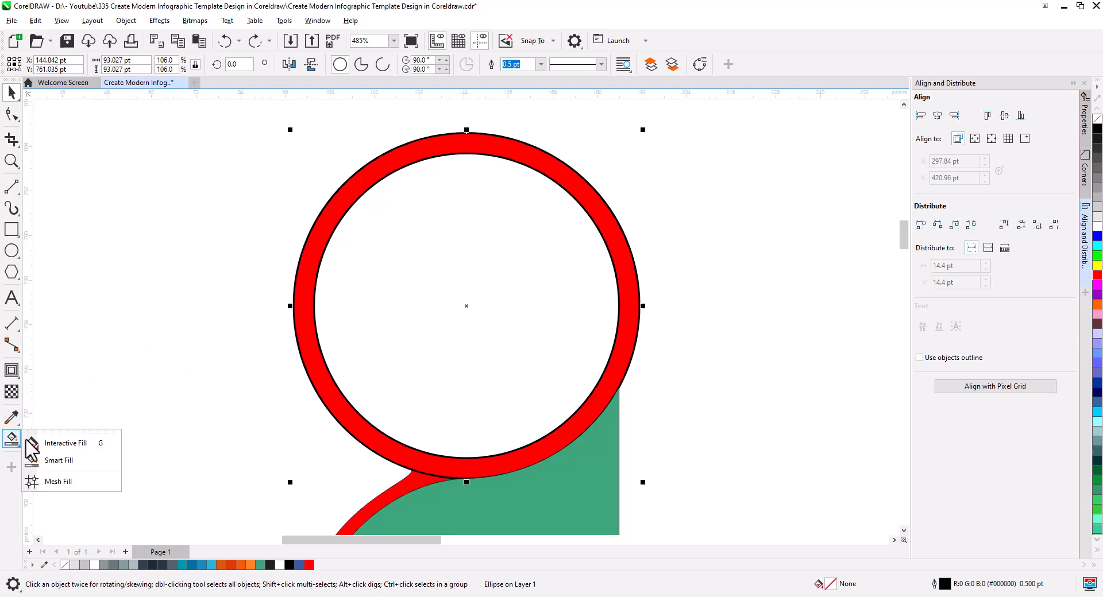
left_click(65, 443)
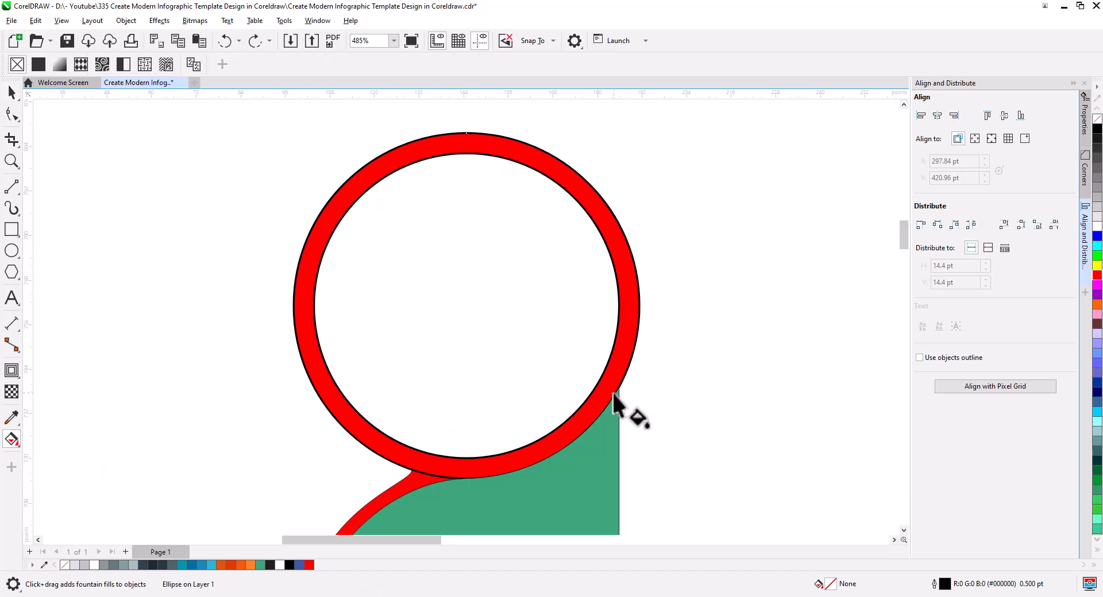
left_click_drag(612, 391, 393, 162)
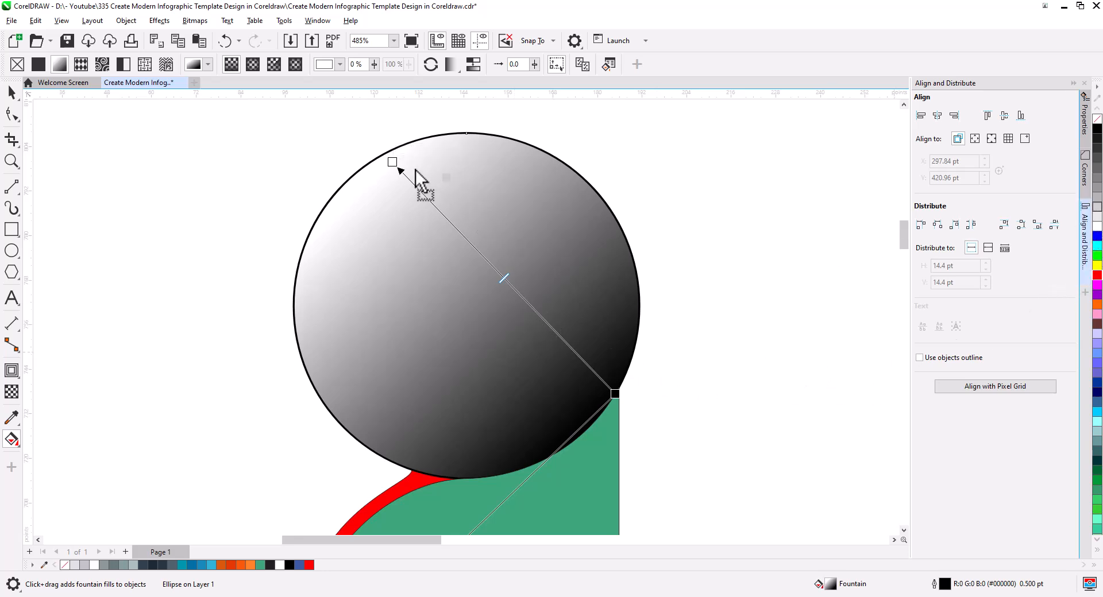
left_click_drag(418, 182, 393, 166)
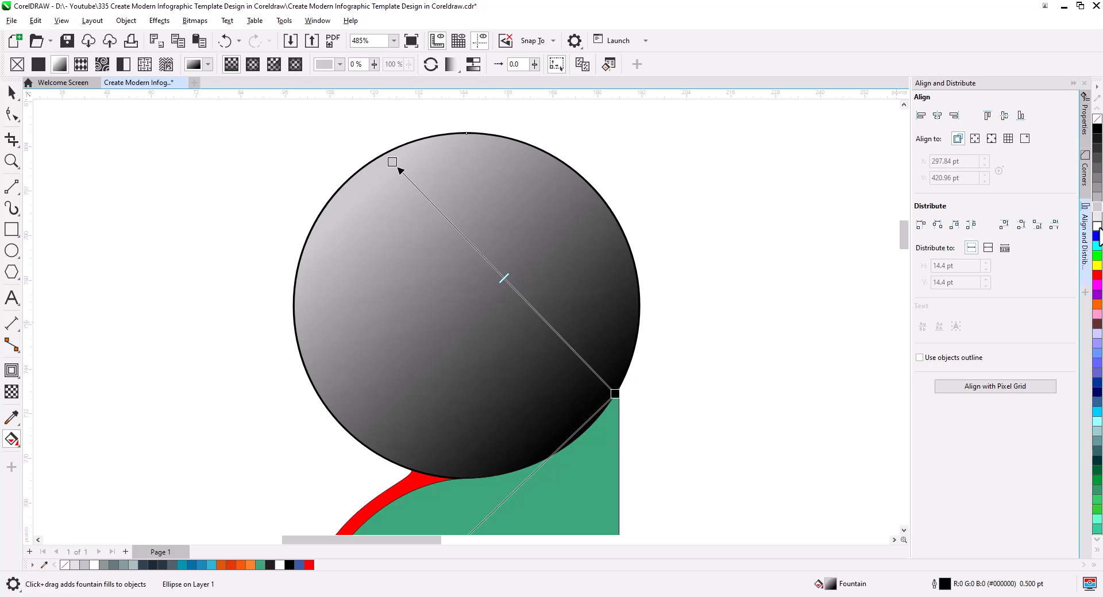
left_click_drag(615, 394, 614, 394)
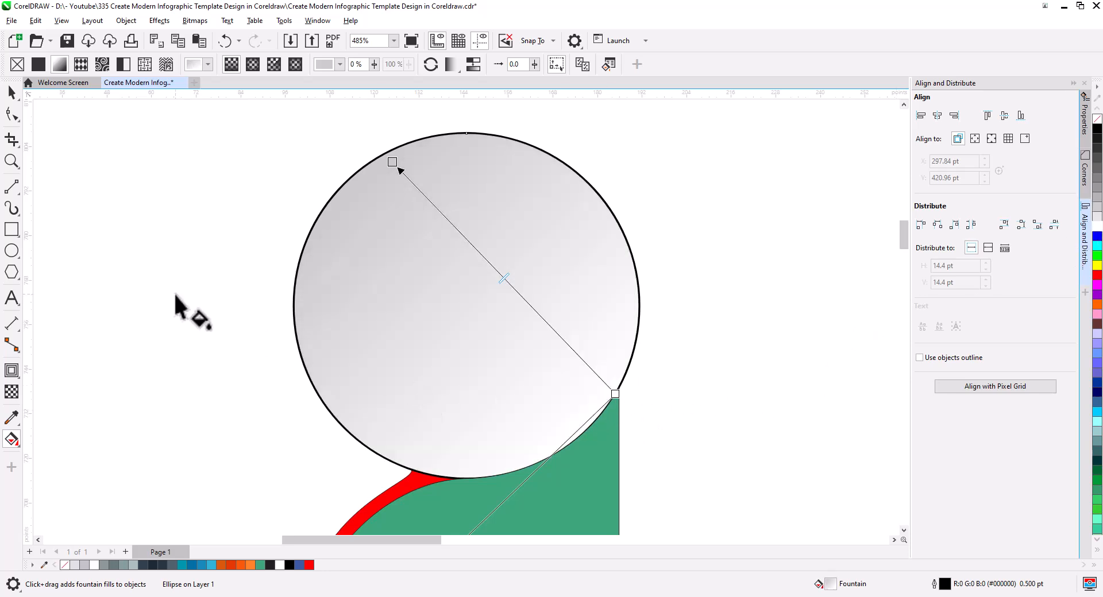
left_click(12, 92)
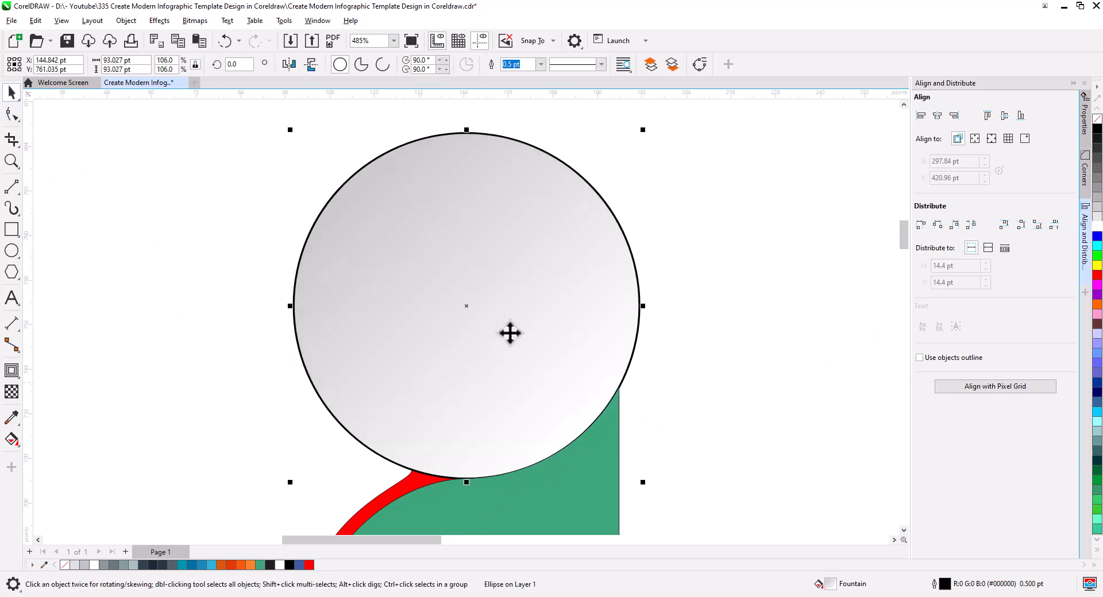
- Send the gradient-filled outer circle to the back of the page, behind the red ring
right_click(527, 300)
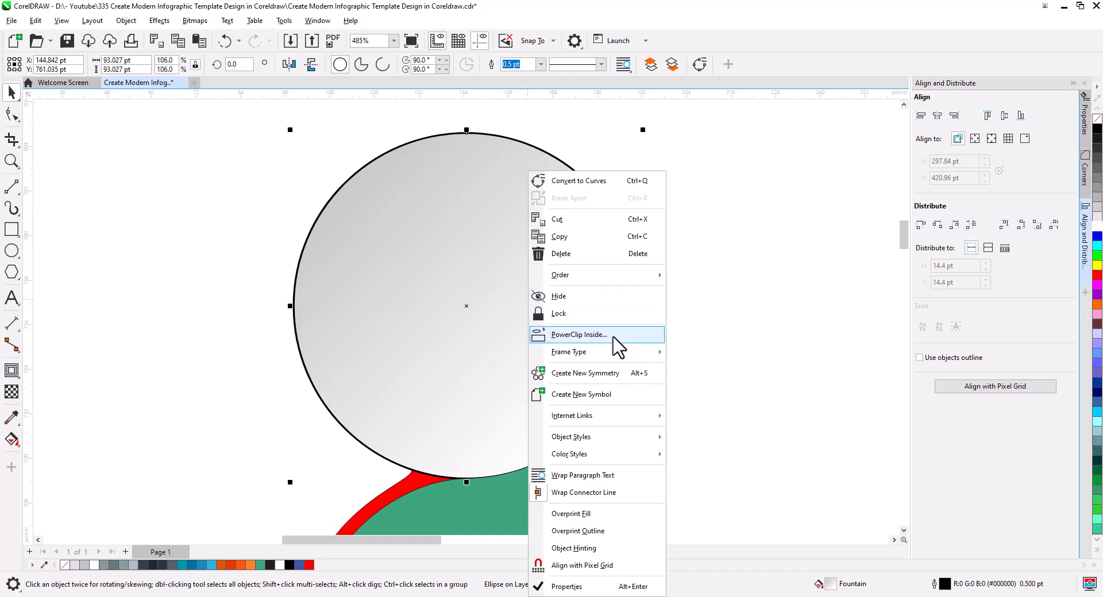
mouse_move(608, 278)
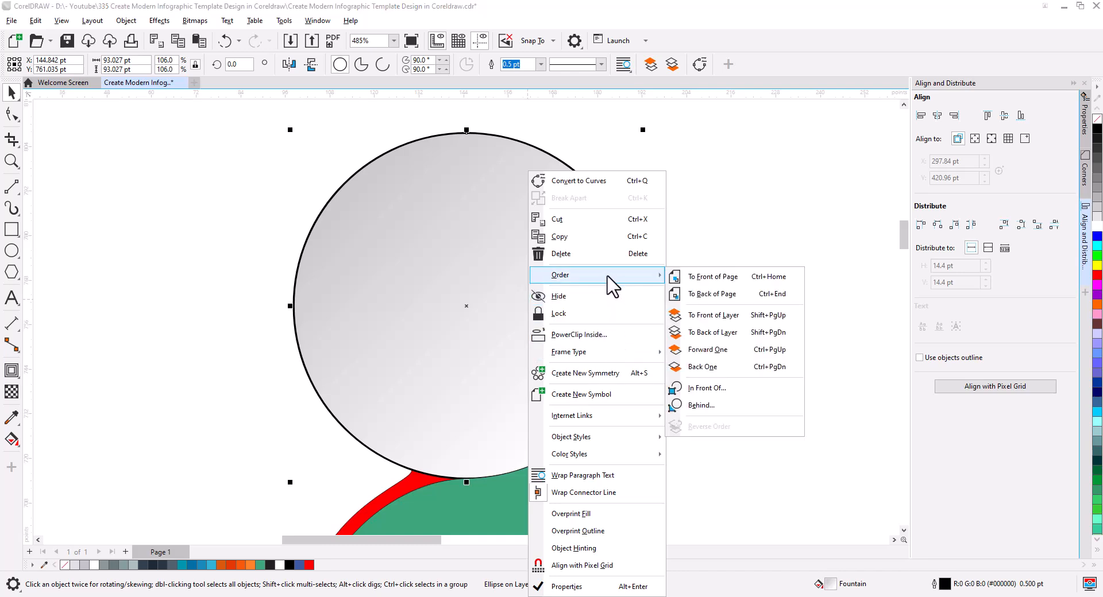
left_click(715, 294)
left_click(658, 344)
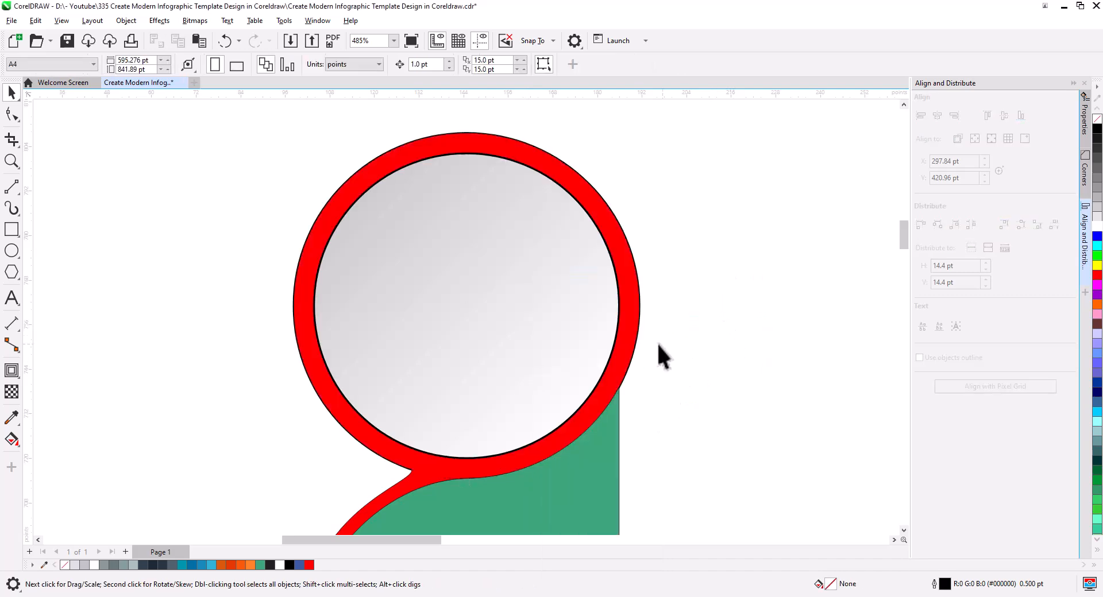
- Try to copy only the fill from the circle's centre onto the red ring-and-strip shape
left_click(628, 319)
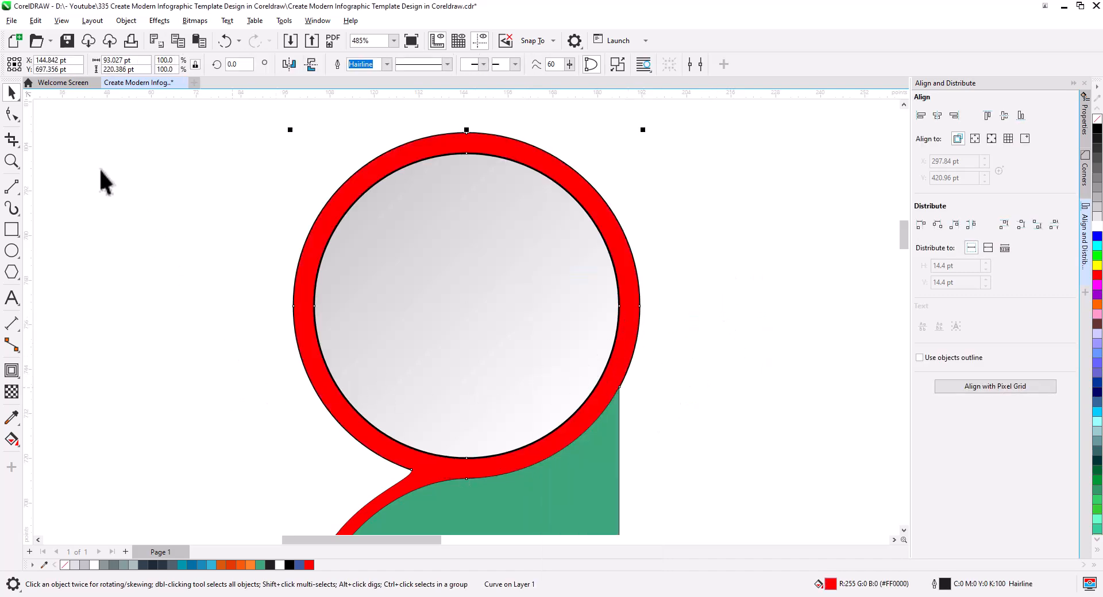
left_click(36, 22)
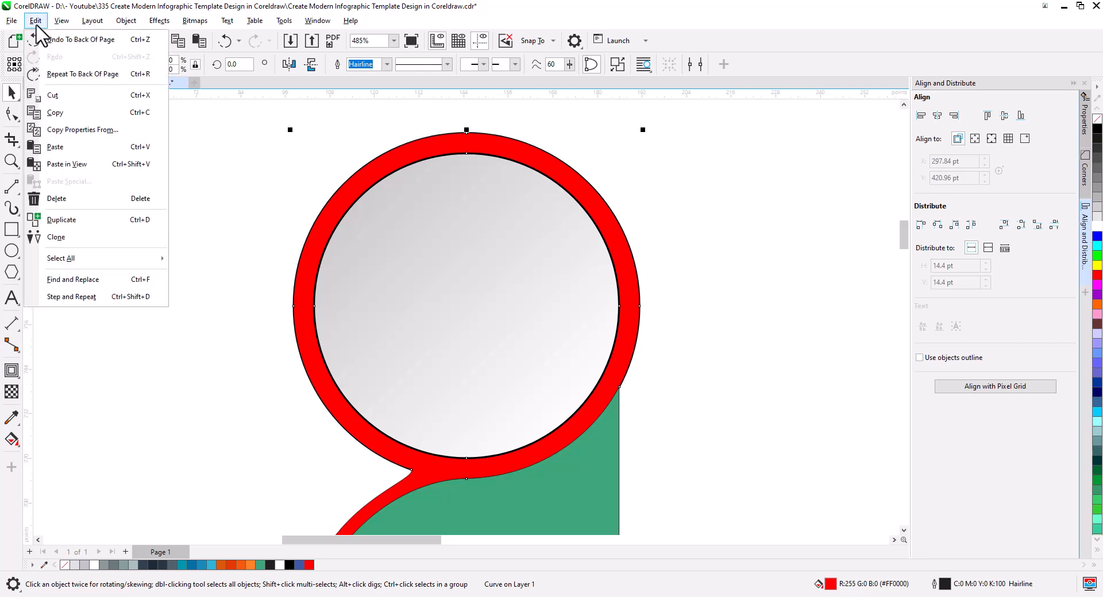
left_click(92, 131)
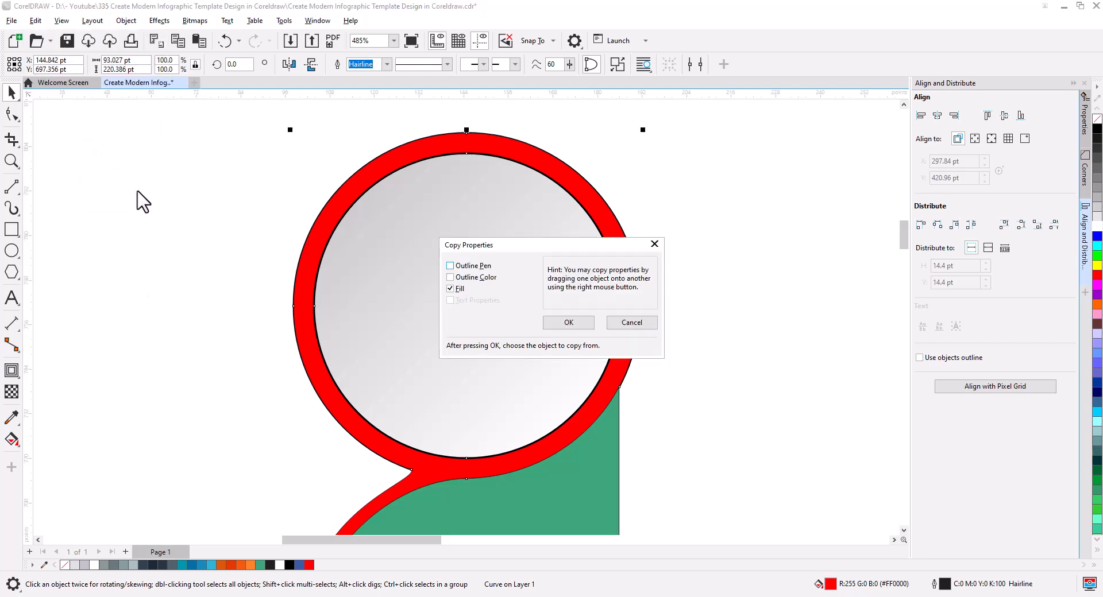
left_click(569, 322)
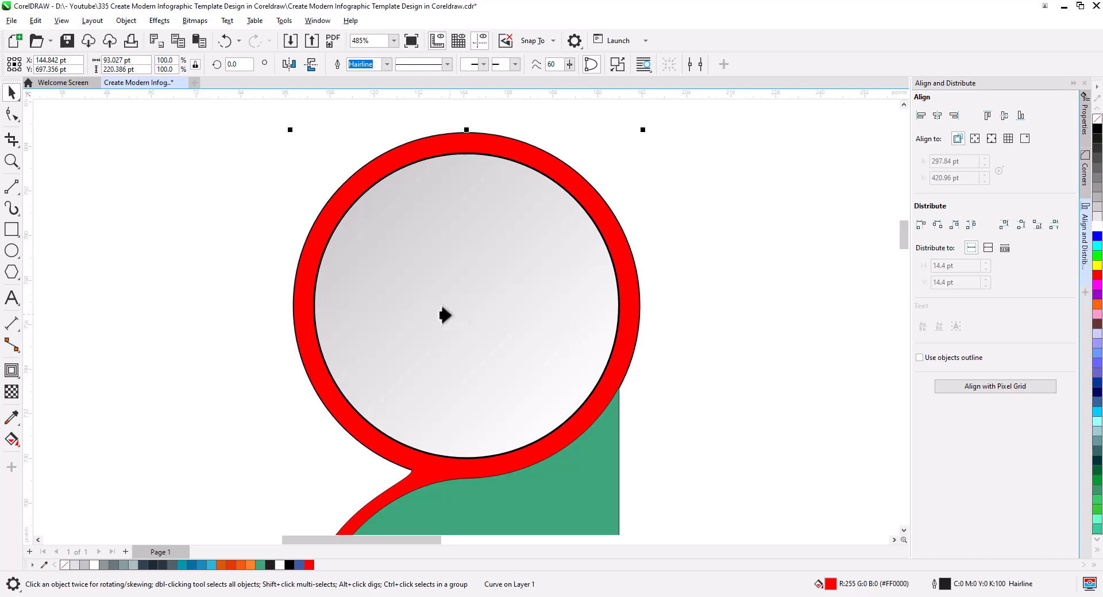
left_click(447, 319)
left_click(737, 375)
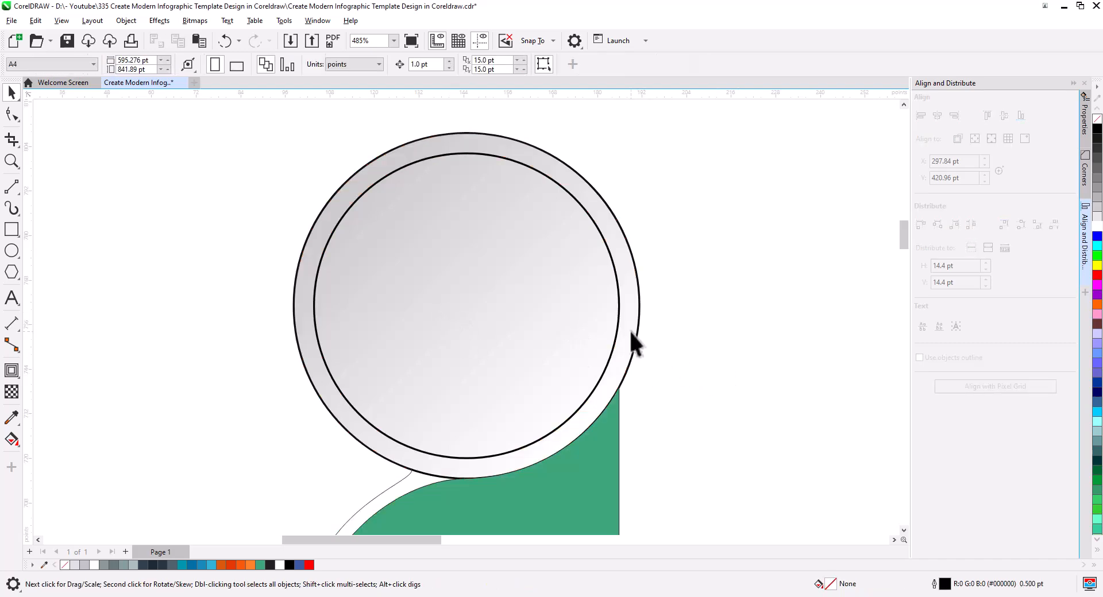
- Copy the outer circle's gradient fill onto the ring-and-strip shape, taking it from near the ring's right inner edge
scroll(643, 397, "down", 1)
scroll(644, 397, "down", 2)
left_click_drag(652, 425, 562, 286)
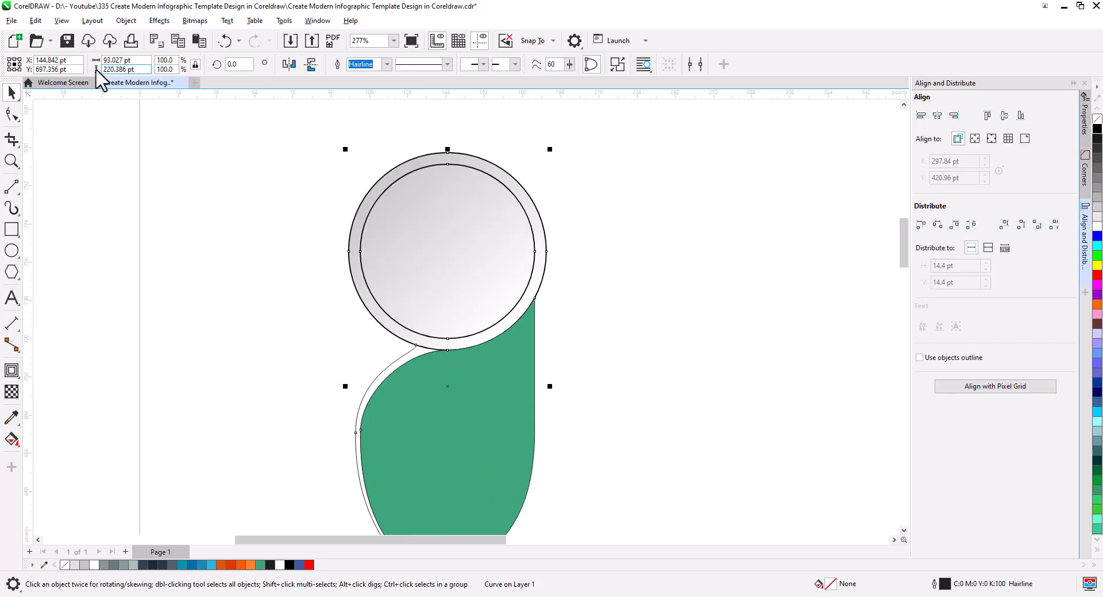
left_click(35, 20)
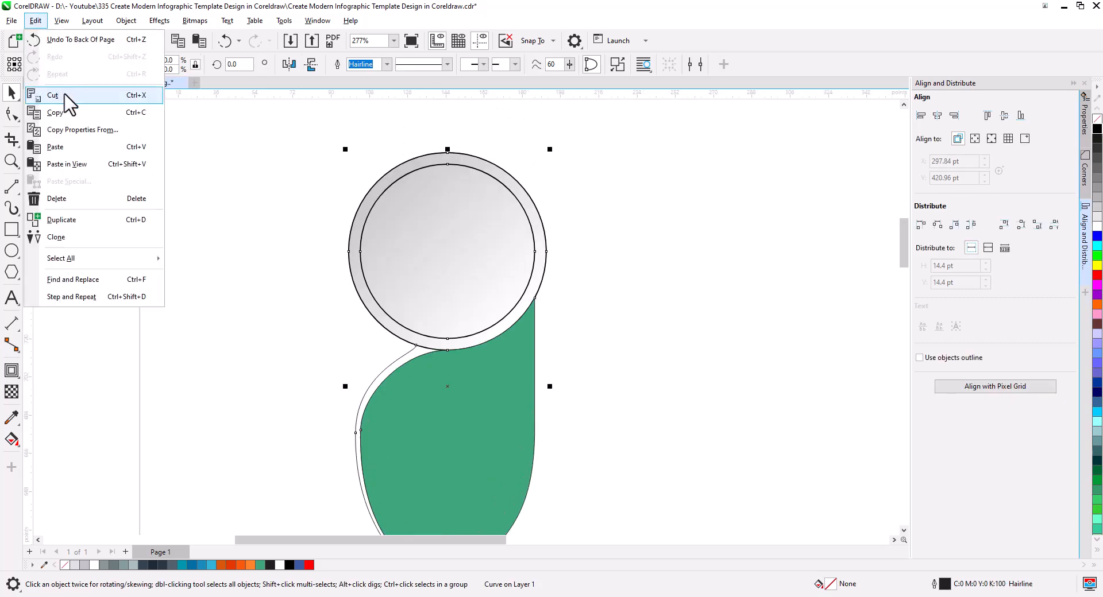
left_click(83, 131)
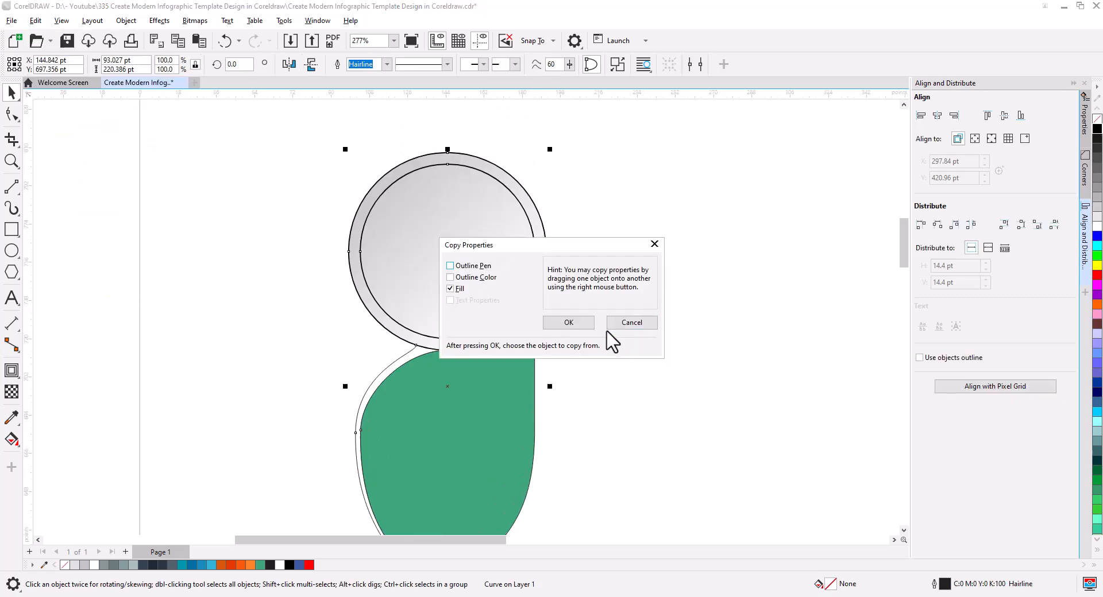
left_click(569, 322)
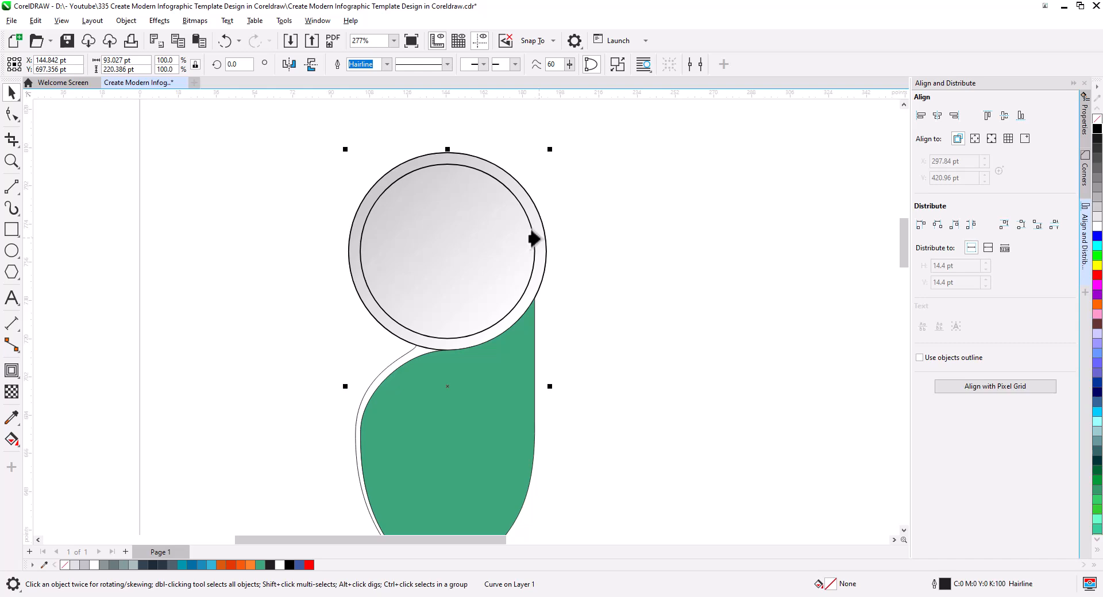
left_click(530, 239)
left_click(574, 320)
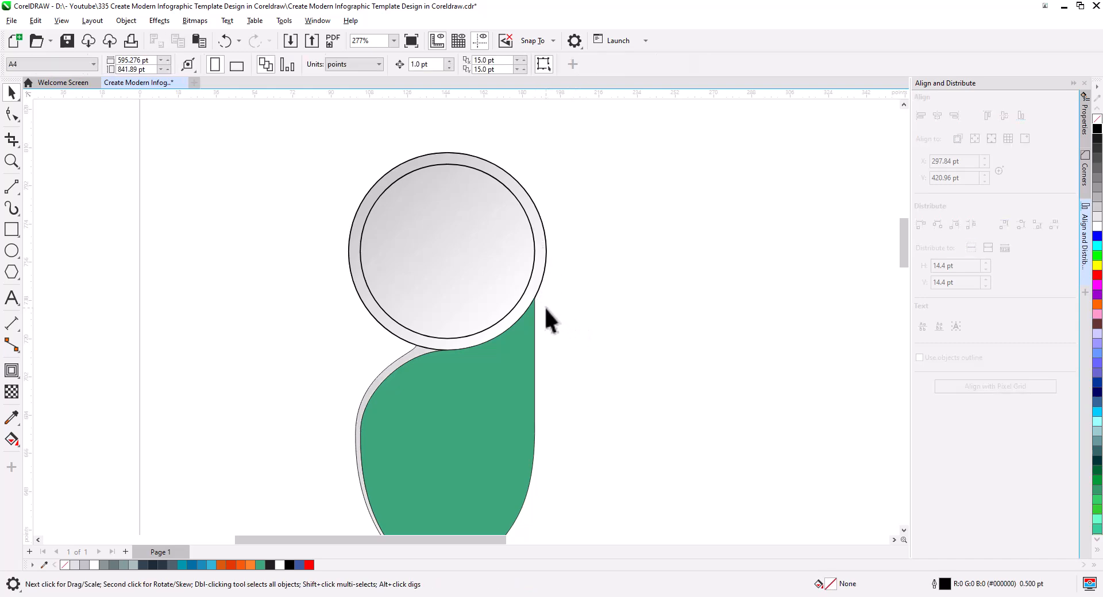
- Copy the grey-white gradient fill onto the inner circle inside the ring
left_click(528, 272)
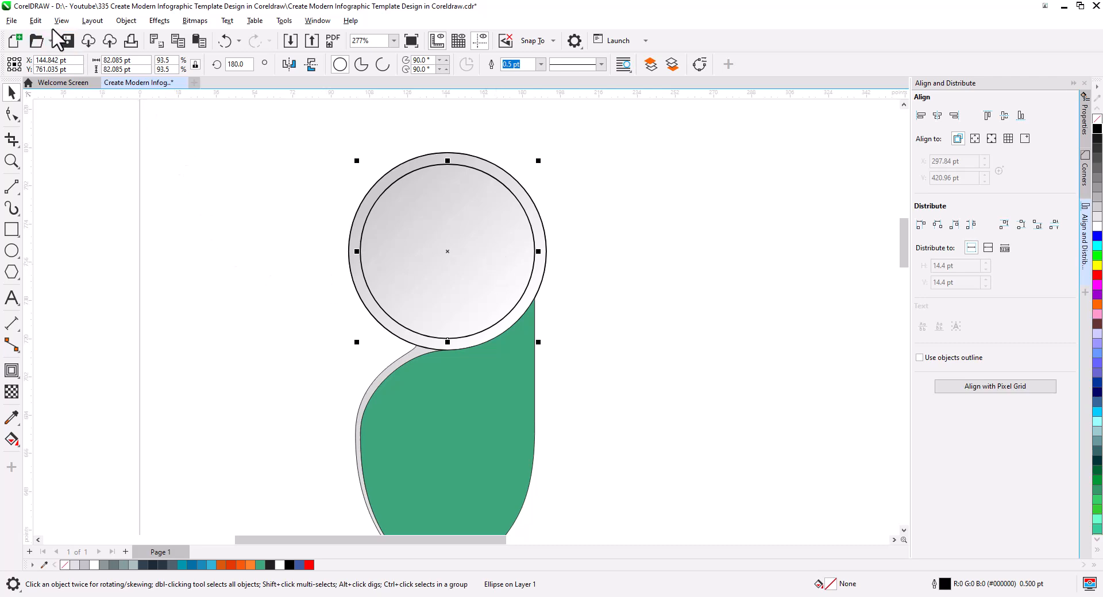
left_click(35, 21)
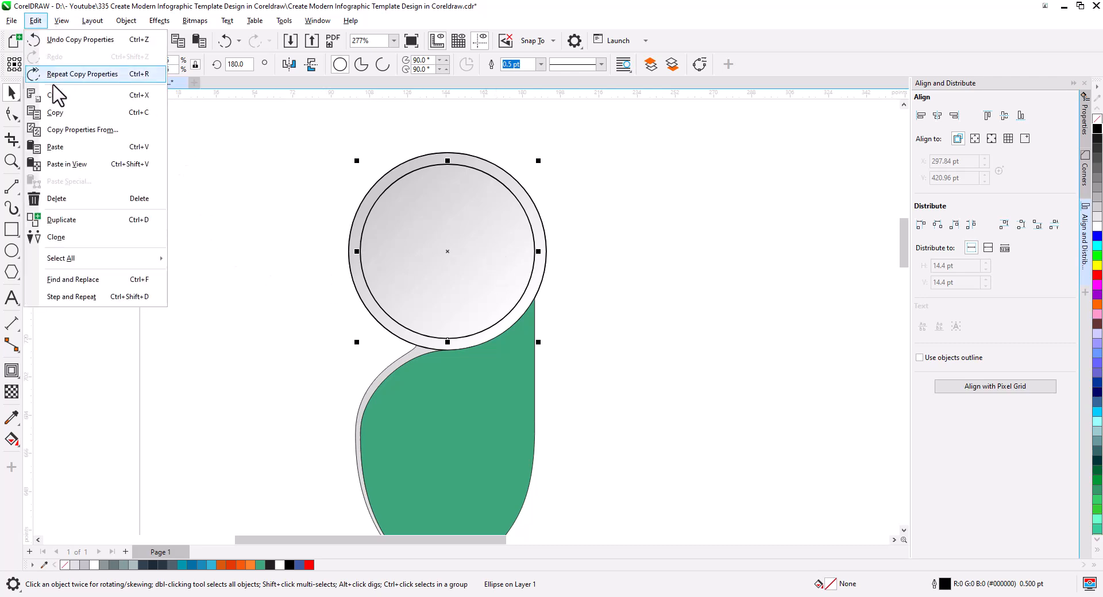
left_click(106, 129)
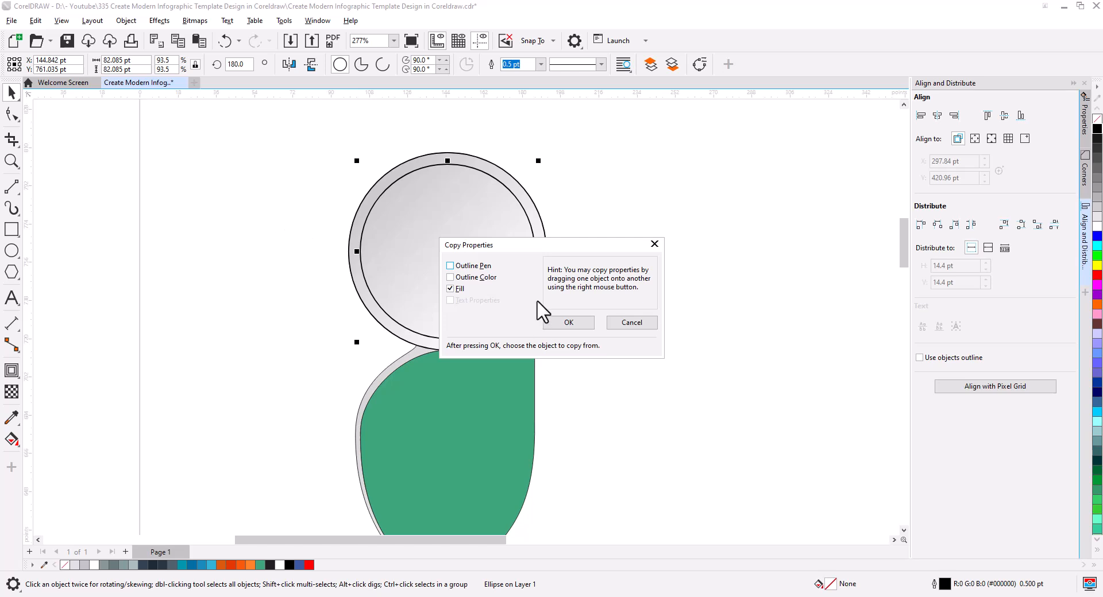
left_click(565, 323)
left_click(532, 284)
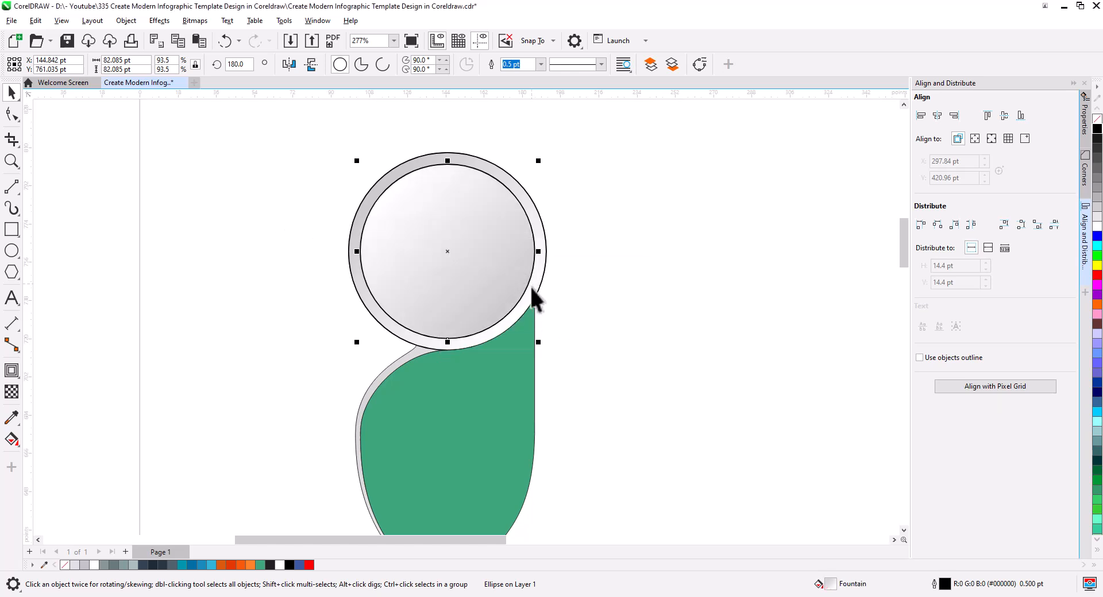
left_click(580, 304)
- Remove the outlines from the circles, the ring-and-strip shape and the green ribbon piece
scroll(573, 327, "down", 2)
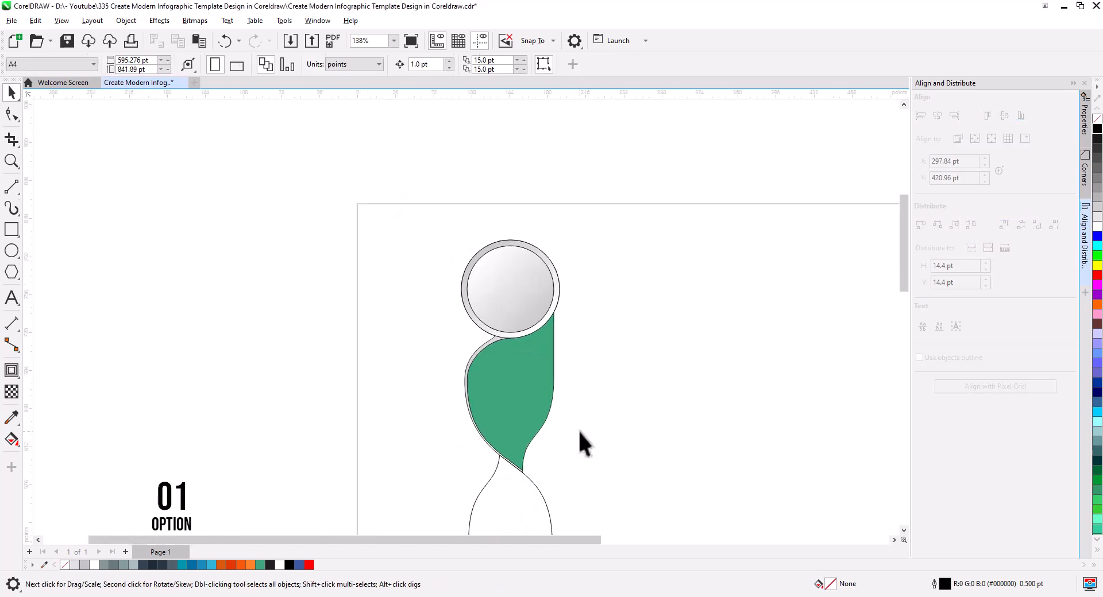
left_click_drag(381, 226, 380, 227)
left_click(561, 344)
scroll(561, 344, "up", 3)
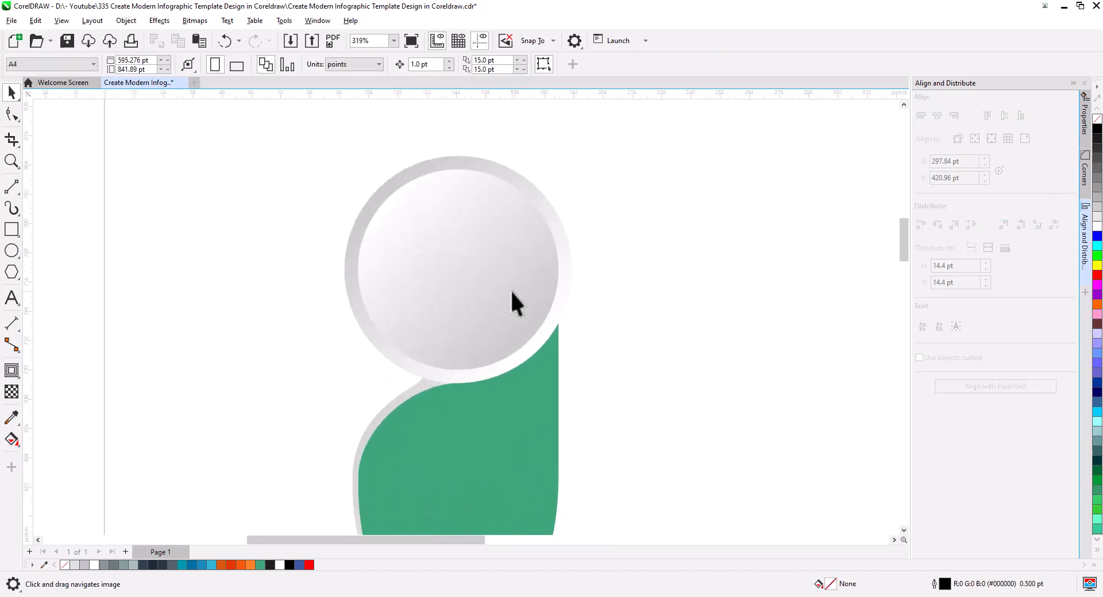
left_click(510, 289)
left_click(510, 289)
left_click(568, 373)
scroll(585, 357, "down", 2)
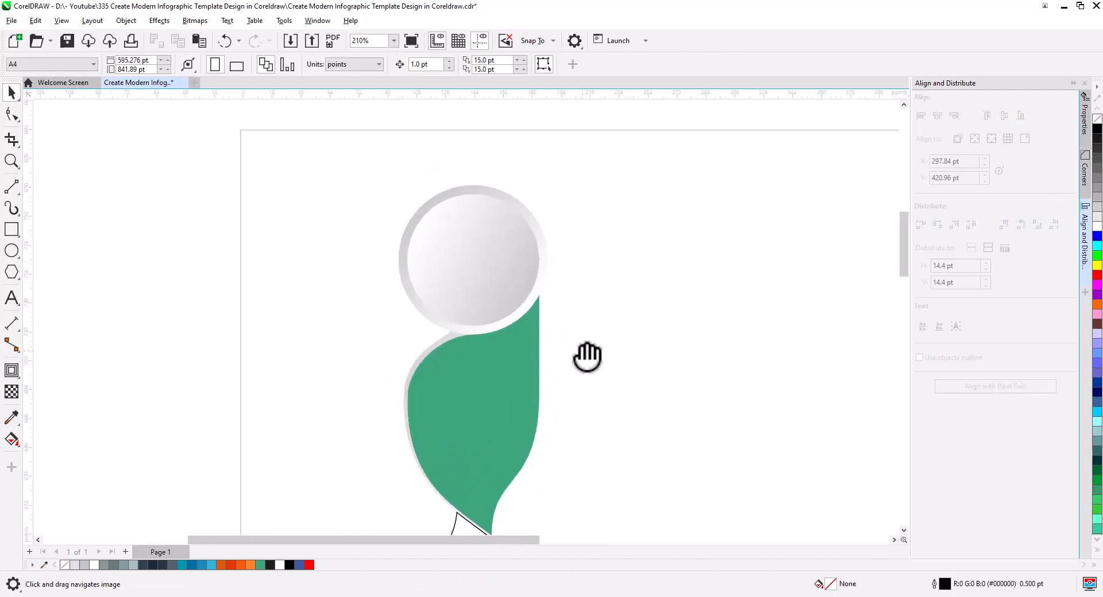
- Adjust the gradient endpoints on the ring and edge strip so white covers more of their lower-right portions
left_click(533, 259)
left_click(12, 439)
scroll(508, 380, "up", 3)
left_click_drag(523, 385, 466, 339)
left_click(414, 425)
scroll(573, 467, "down", 1)
left_click_drag(520, 482, 493, 350)
left_click_drag(396, 453, 337, 411)
left_click(12, 94)
scroll(526, 412, "down", 6)
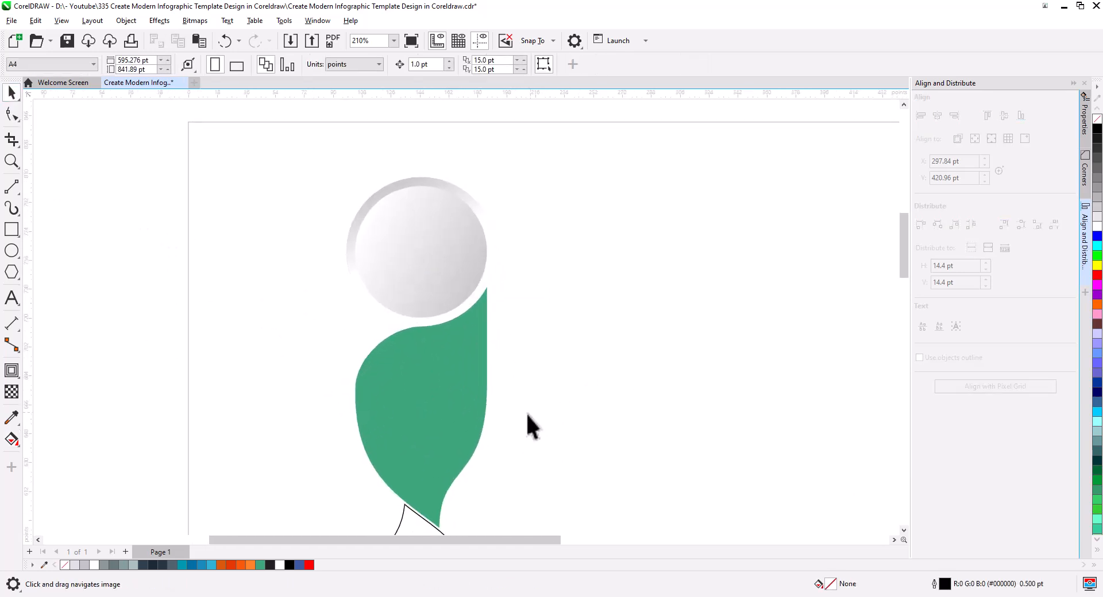
- Create a page-sized background rectangle and fill it with light grey (#E0E1E5)
double_click(11, 229)
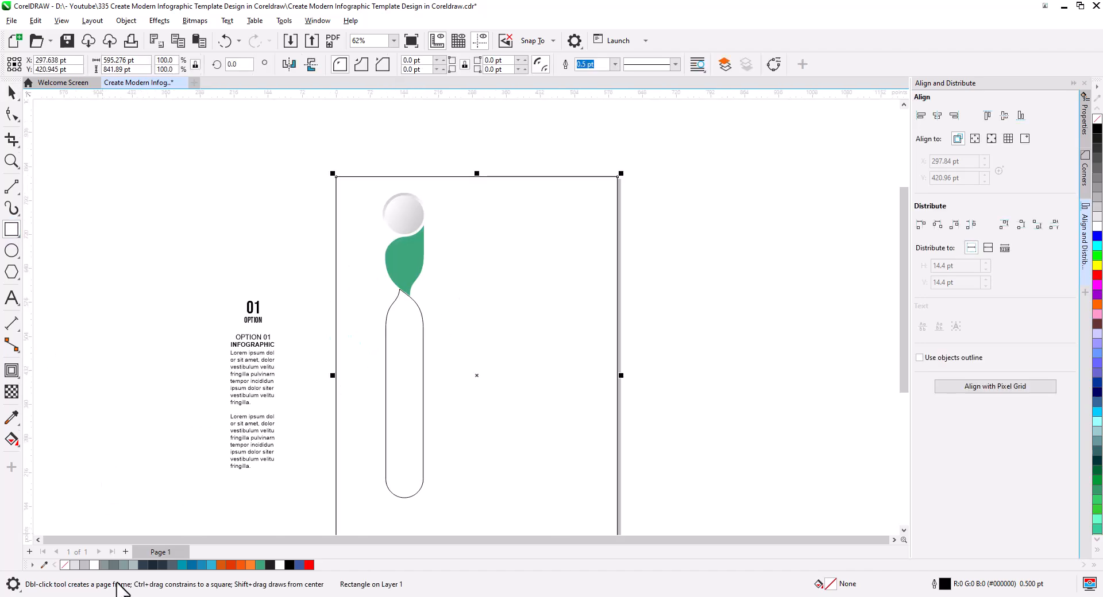
left_click(75, 565)
left_click(11, 93)
scroll(389, 230, "up", 3)
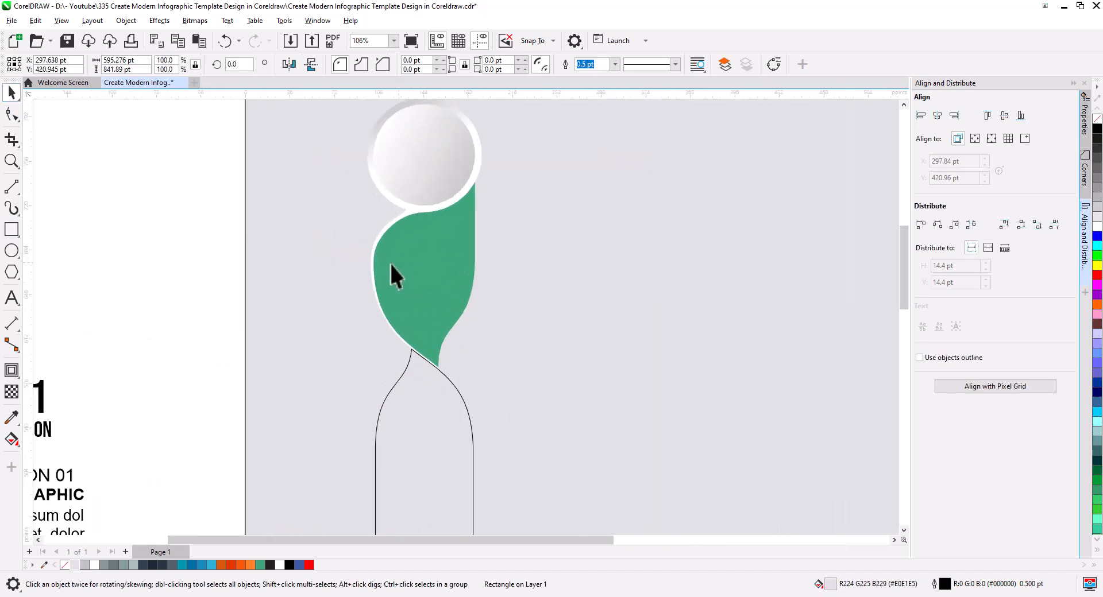
key("Escape")
- Replace the green ribbon piece's fill with a linear gradient from dark grey-green at its lower tip to lighter grey-teal near the top
scroll(412, 235, "up", 3)
left_click(438, 334)
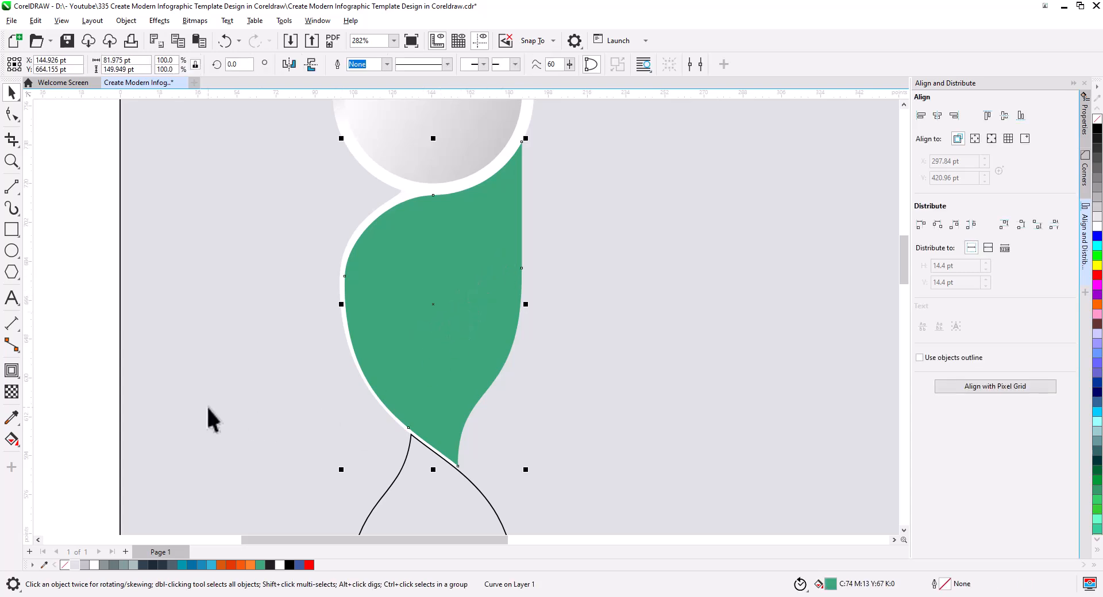
left_click(12, 439)
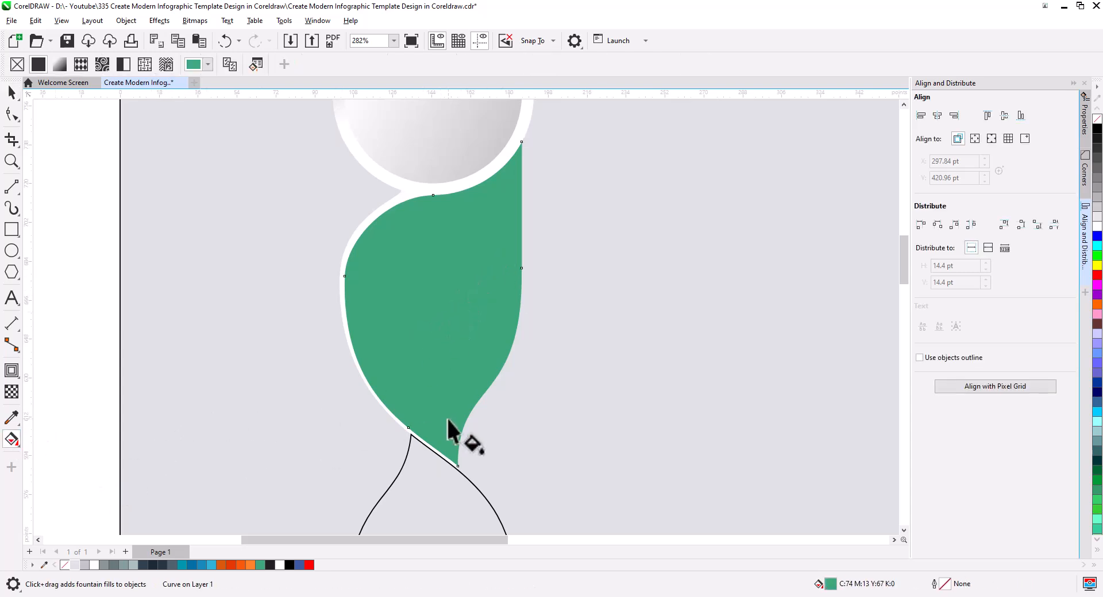
left_click_drag(425, 431, 486, 243)
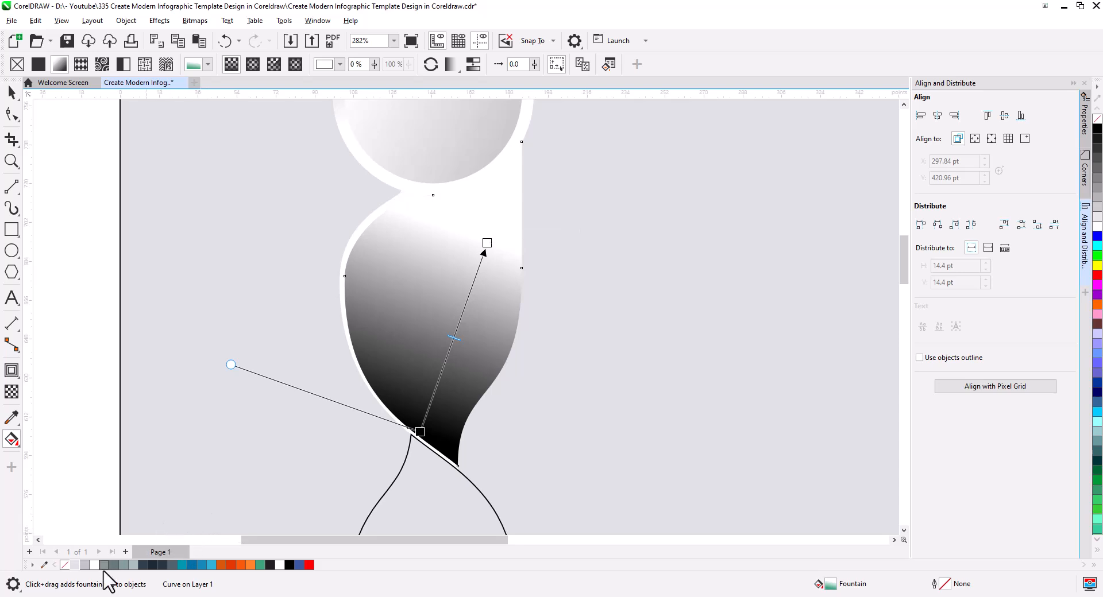
left_click_drag(113, 566, 406, 435)
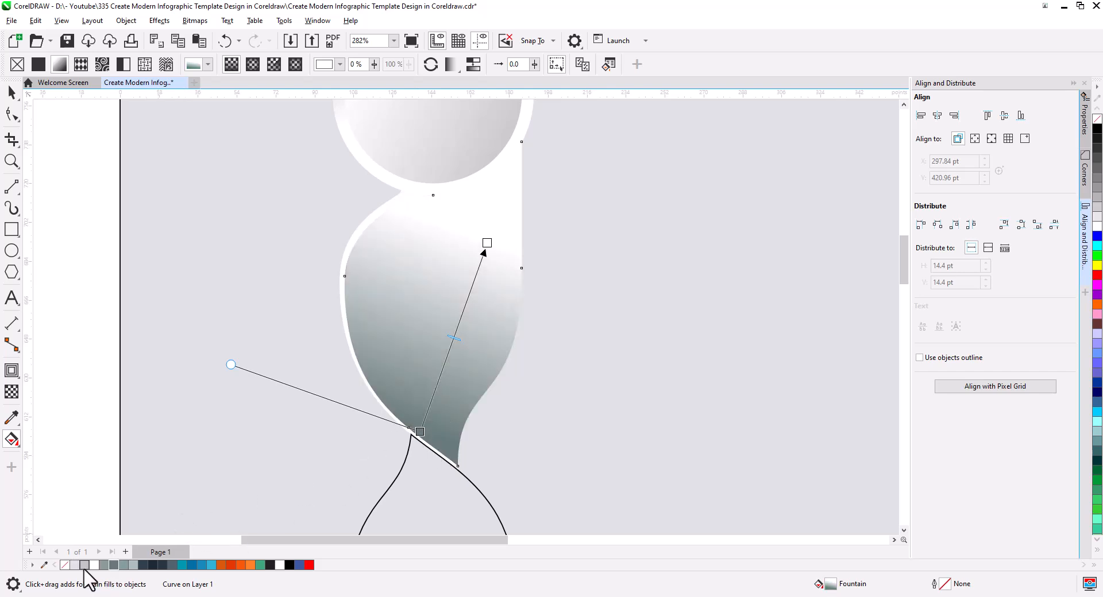
left_click_drag(104, 568, 489, 246)
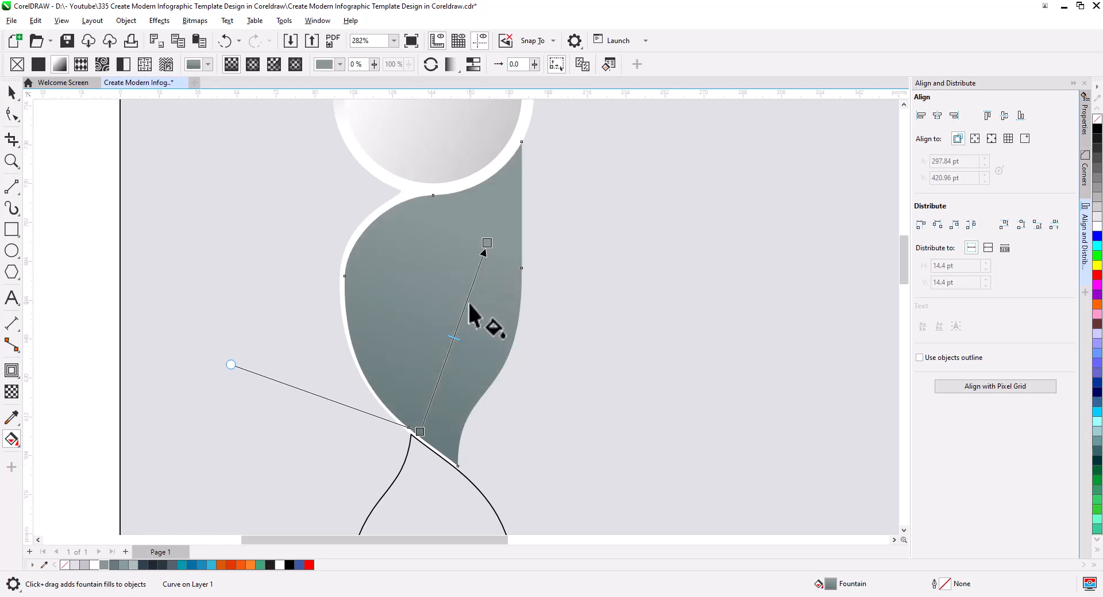
left_click_drag(425, 420, 442, 382)
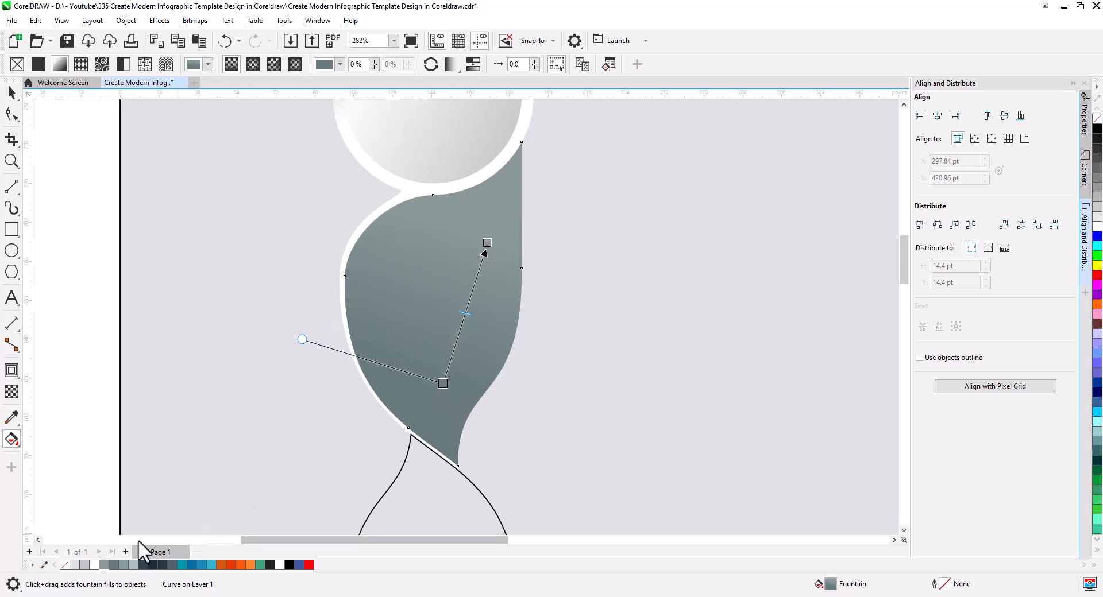
left_click_drag(125, 567, 487, 244)
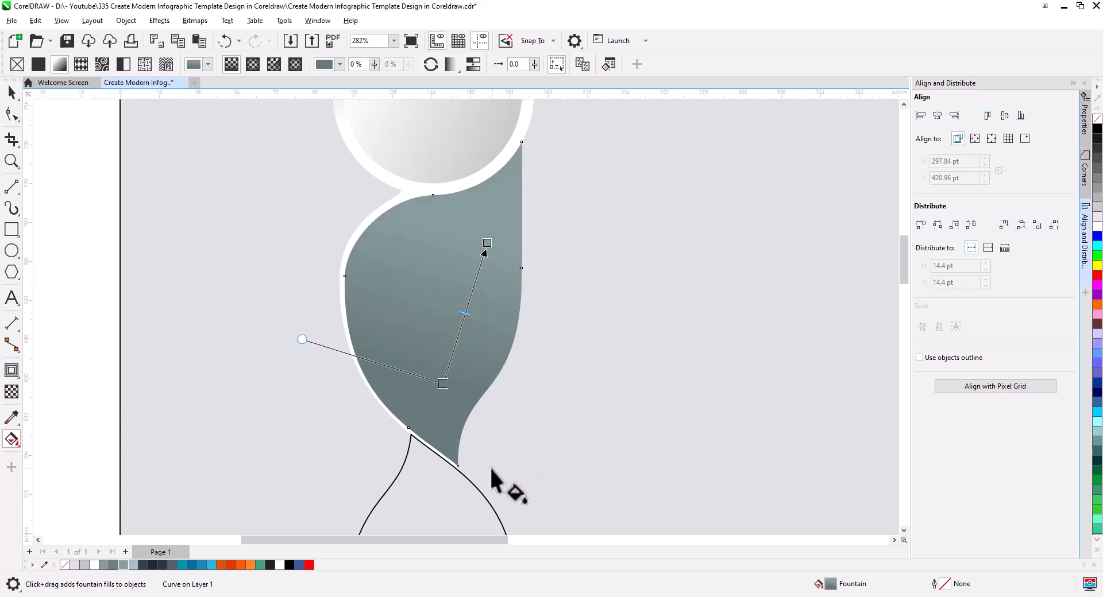
- Apply a linear gradient to the long lower ribbon piece, from dark grey-green at the twist down to pale blue-grey
left_click_drag(500, 484, 416, 493)
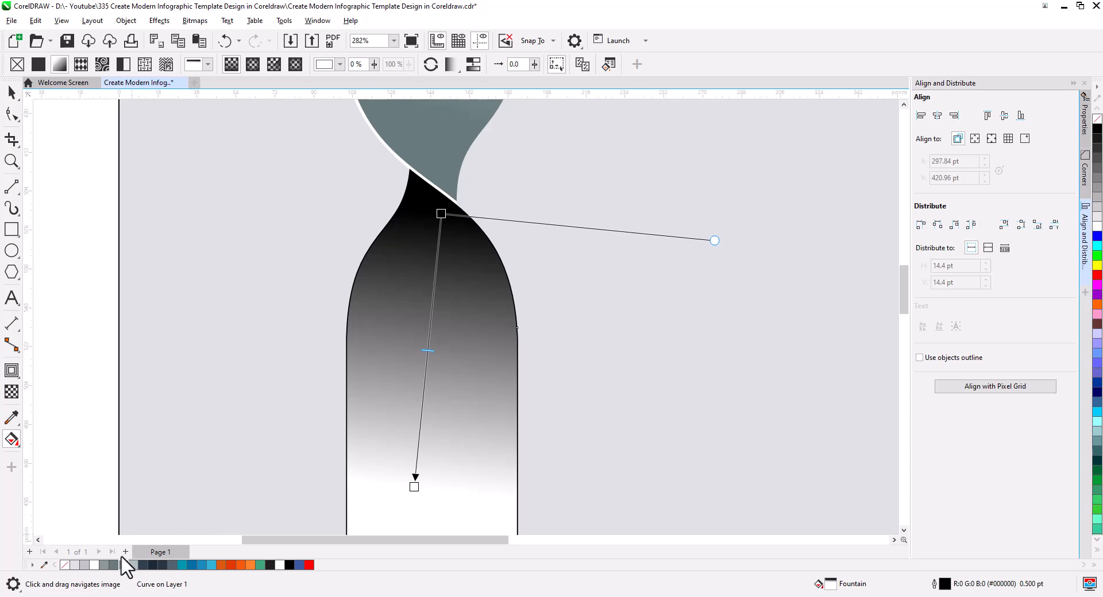
left_click_drag(122, 566, 388, 275)
left_click_drag(441, 219, 440, 214)
left_click_drag(133, 566, 414, 487)
scroll(355, 349, "down", 2)
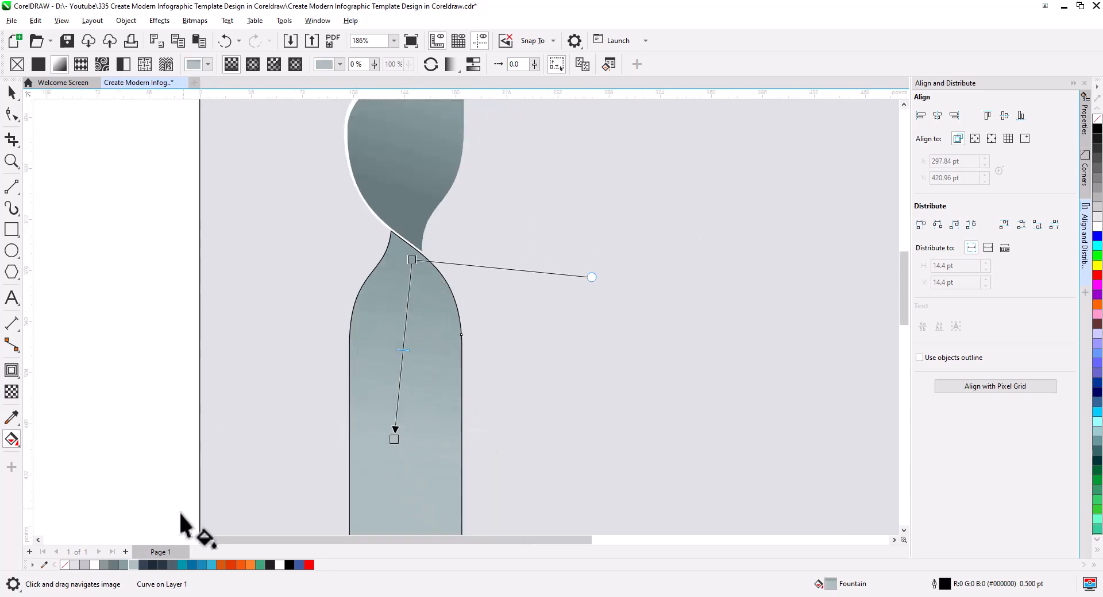
left_click_drag(412, 260, 412, 260)
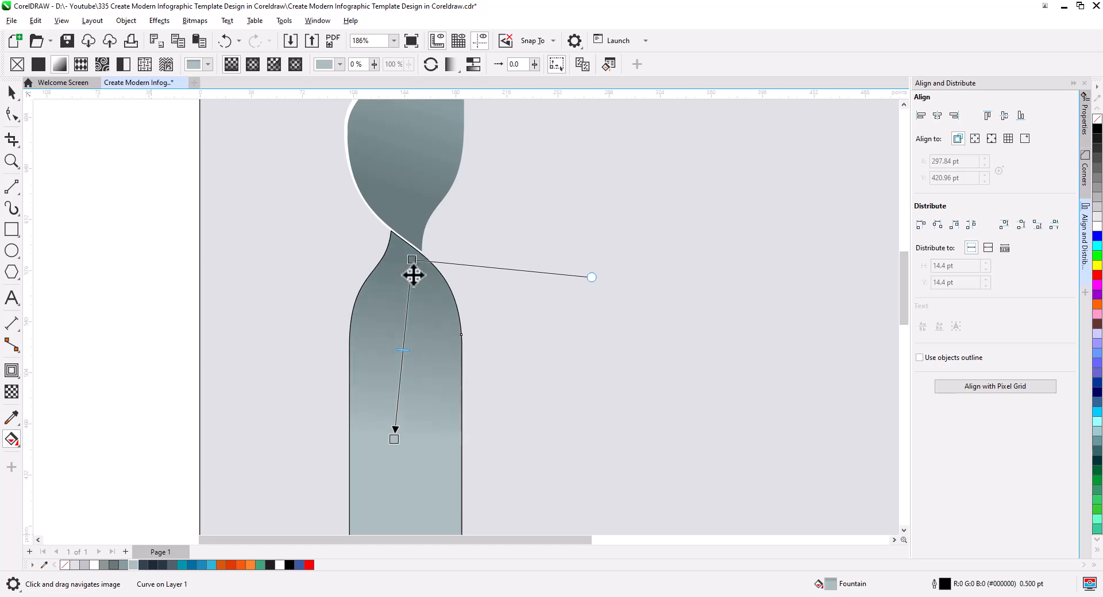
- Shorten and tilt the lower ribbon piece's gradient so the dark shading stays close to the twist
left_click_drag(392, 440, 397, 335)
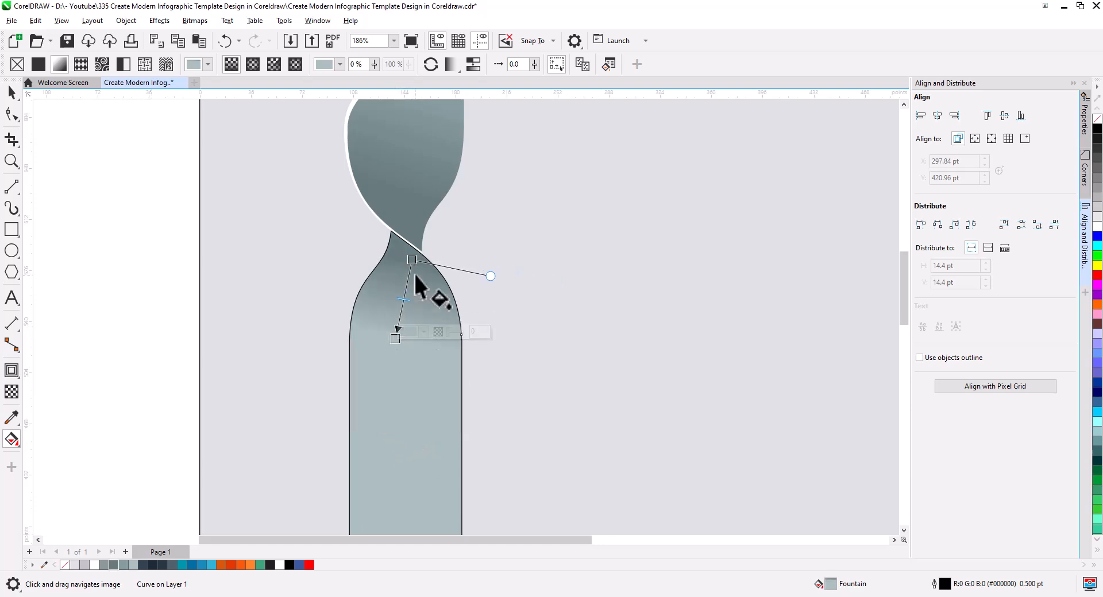
left_click_drag(411, 261, 402, 246)
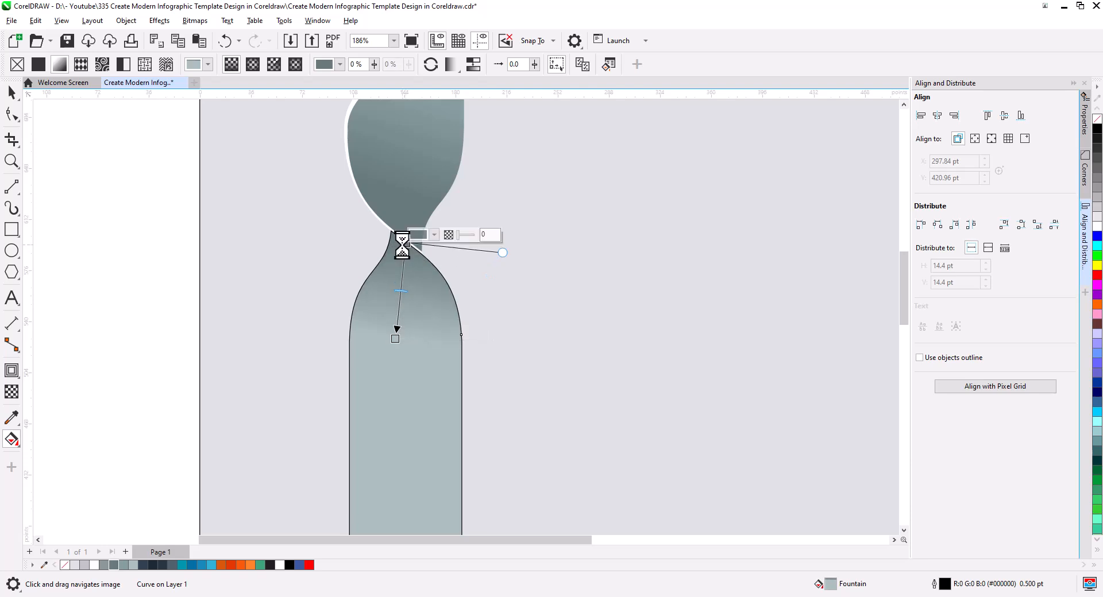
left_click_drag(395, 339, 378, 303)
left_click(379, 300)
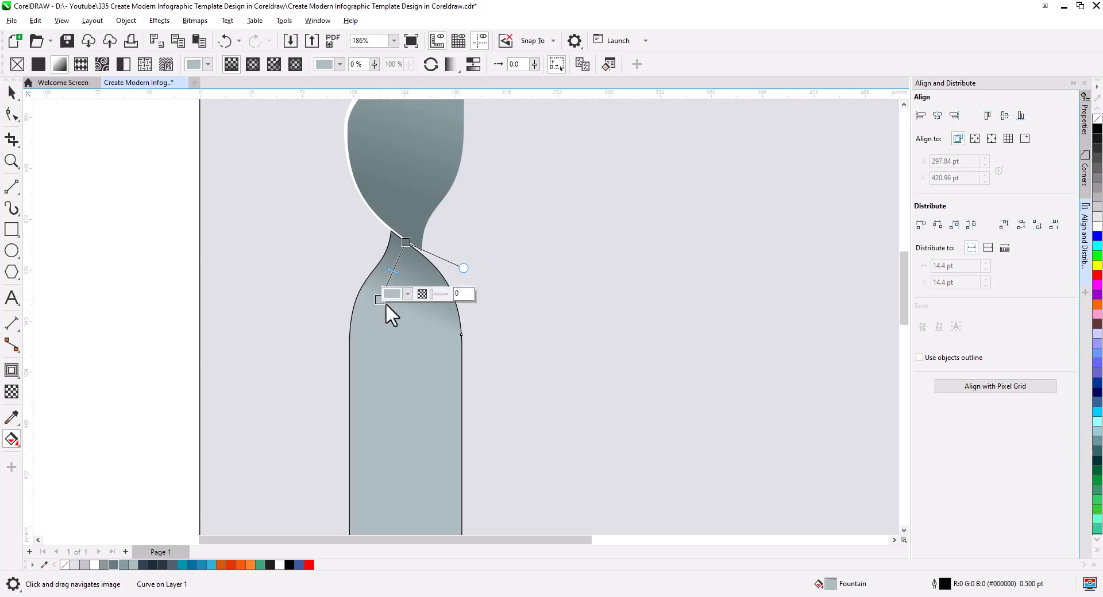
mouse_move(379, 299)
left_mouse_down()
mouse_move(374, 312)
mouse_move(379, 296)
left_mouse_up()
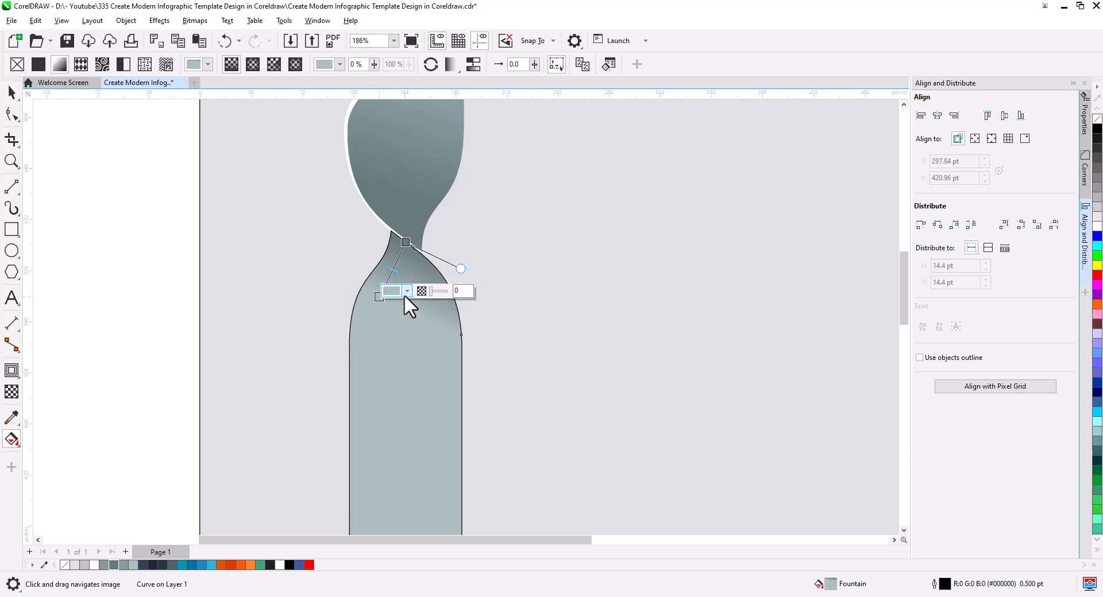
- Shorten and tilt the upper ribbon piece's gradient so its dark shading gathers toward the lower tip
left_click_drag(527, 302, 526, 427)
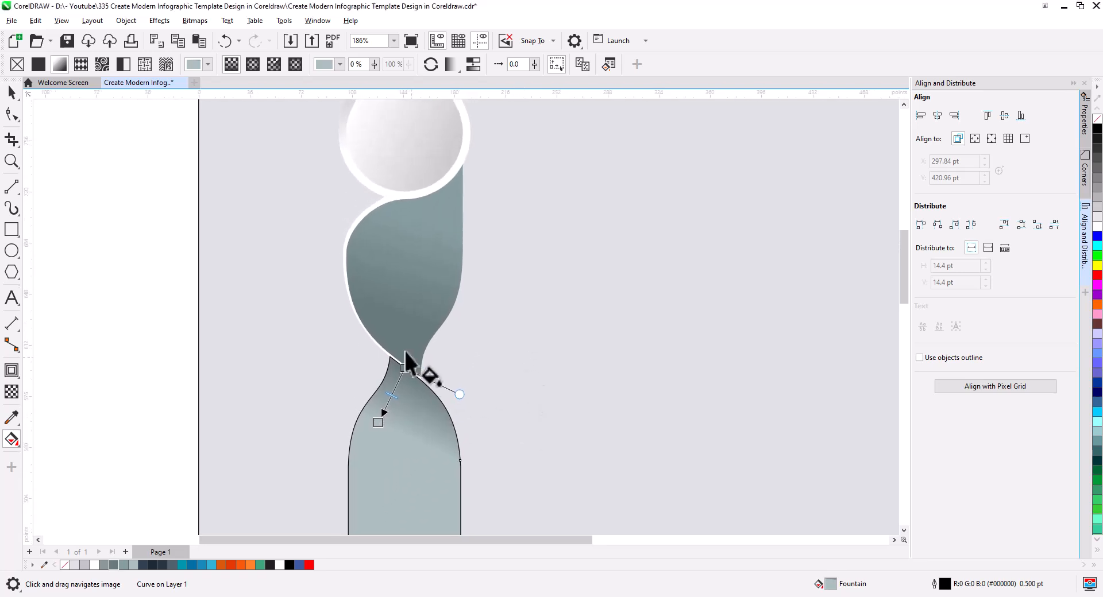
left_click(405, 349)
left_click_drag(439, 228, 443, 272)
left_click_drag(410, 324, 407, 342)
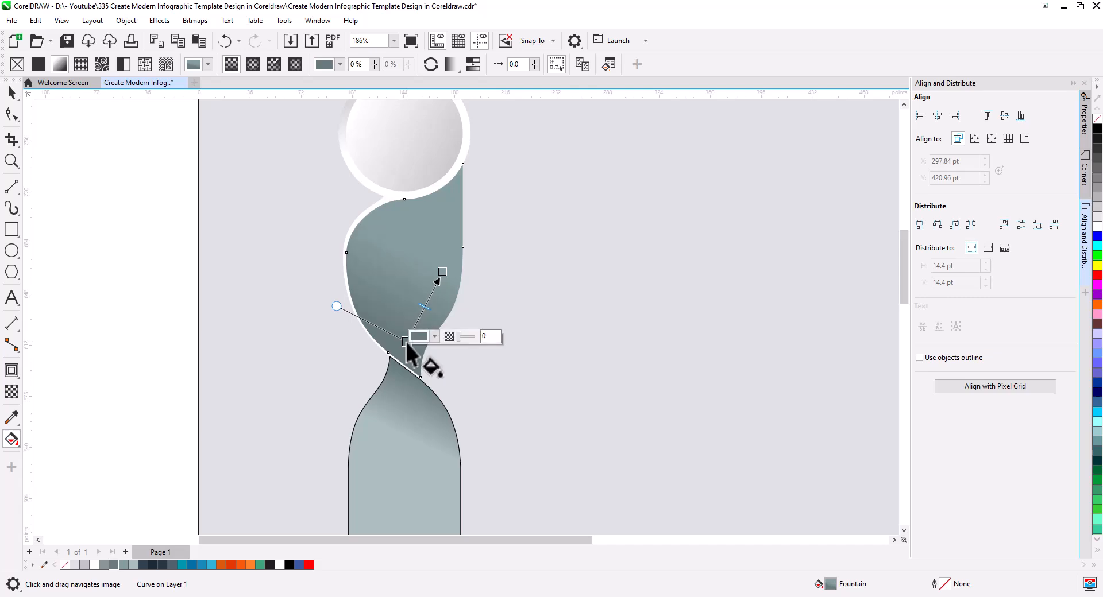
left_click_drag(442, 272, 440, 275)
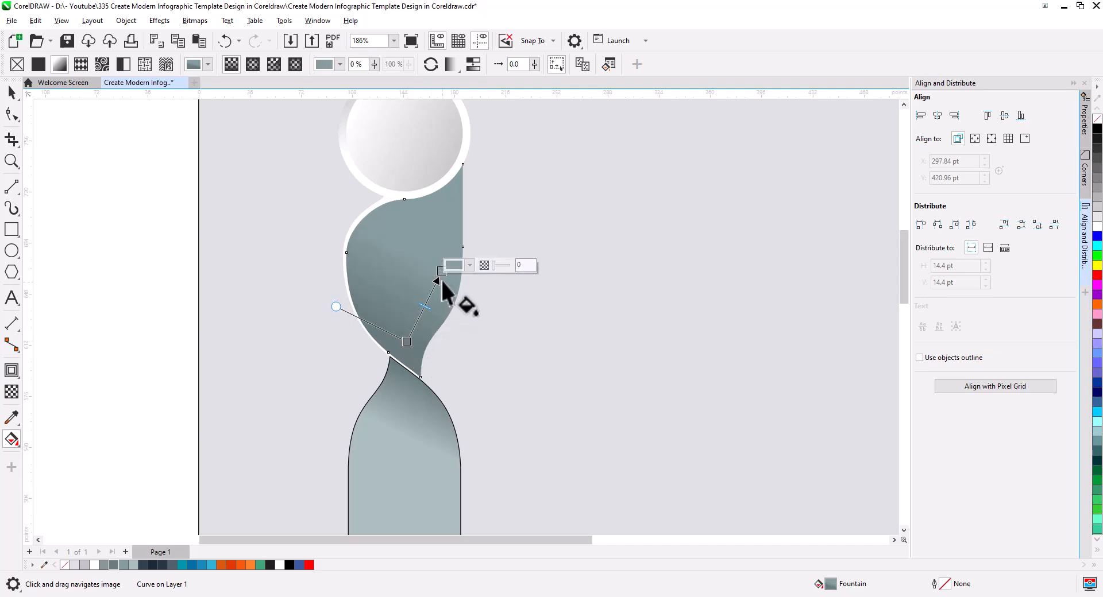
- Select all five parts of the circle-and-ribbon design and remove their outlines
scroll(306, 245, "down", 5)
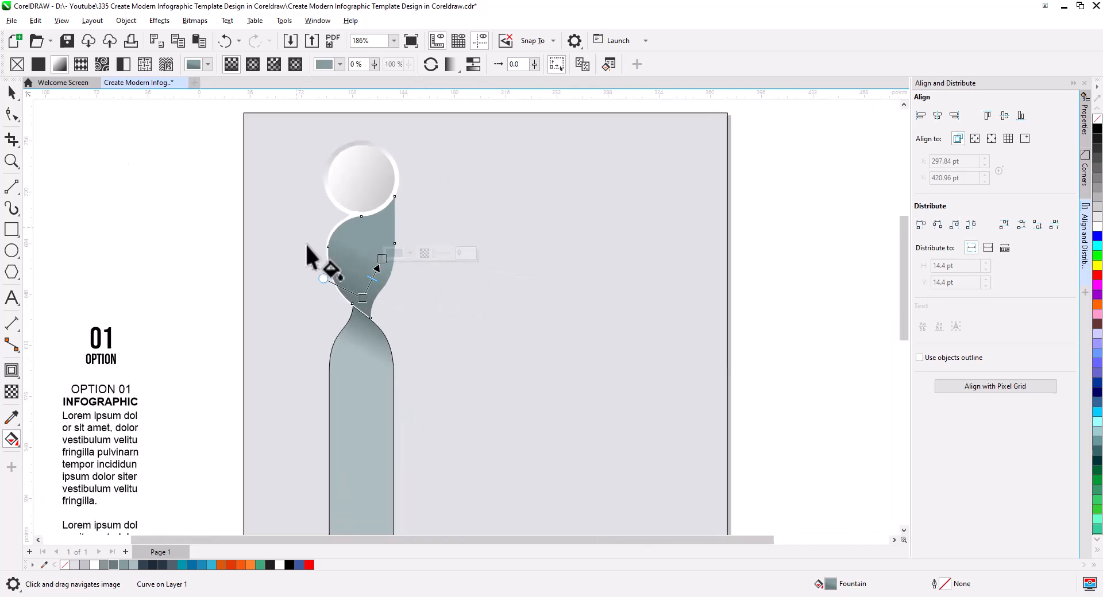
left_click(11, 93)
left_click(37, 110)
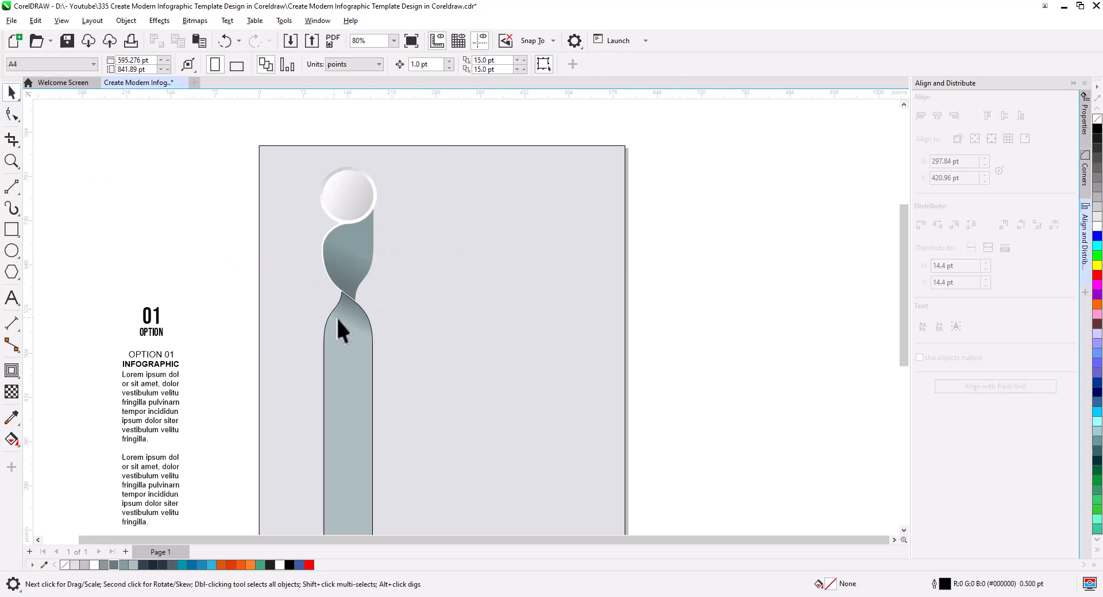
left_click_drag(440, 357, 476, 301)
scroll(463, 305, "down", 1)
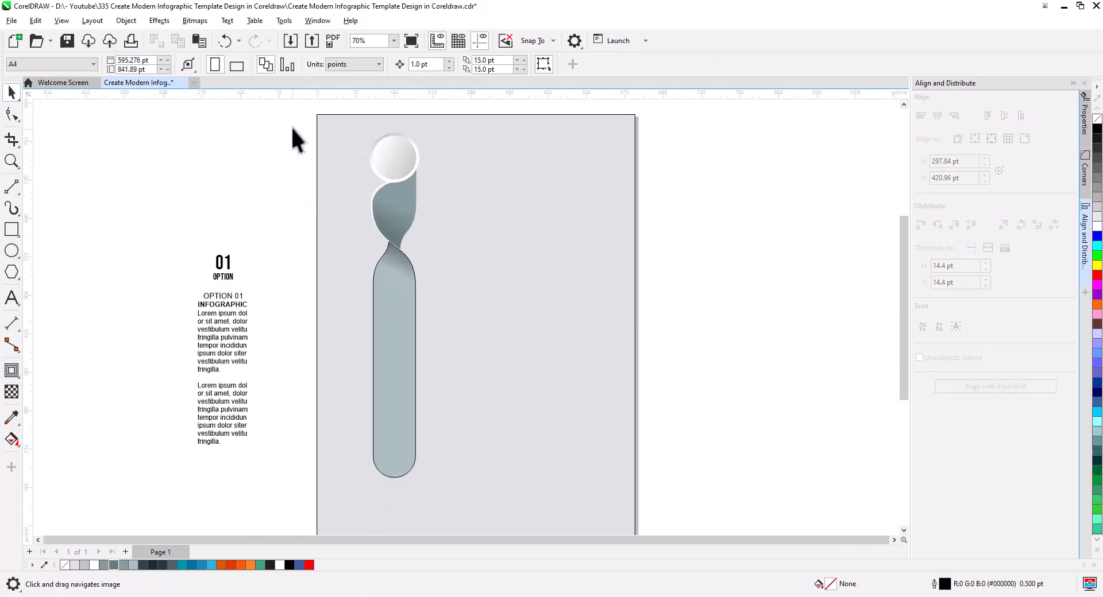
left_click_drag(467, 486, 468, 487)
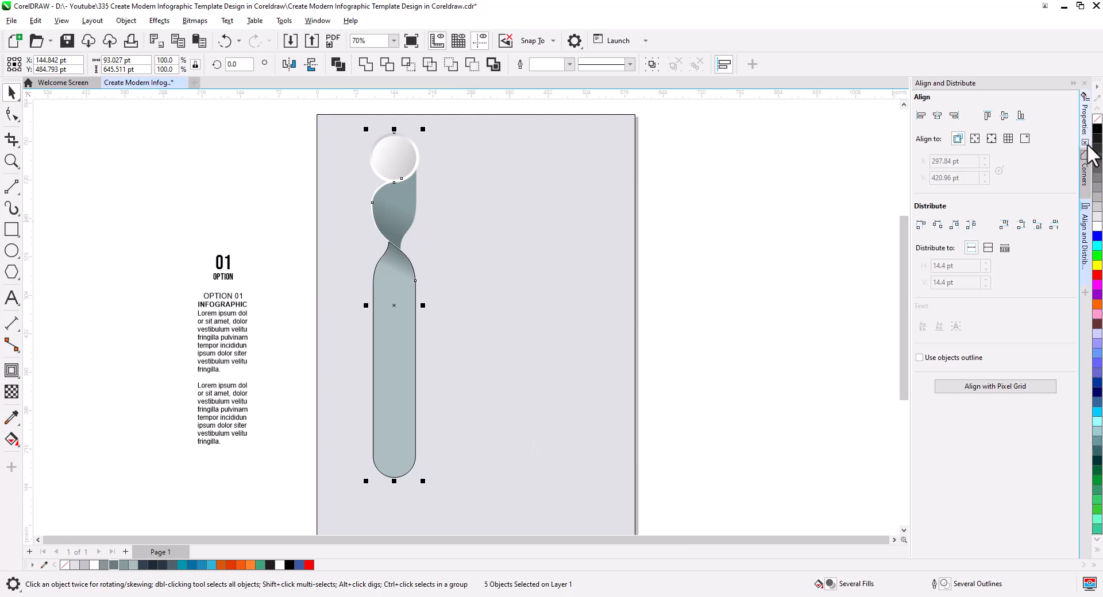
right_click(1096, 120)
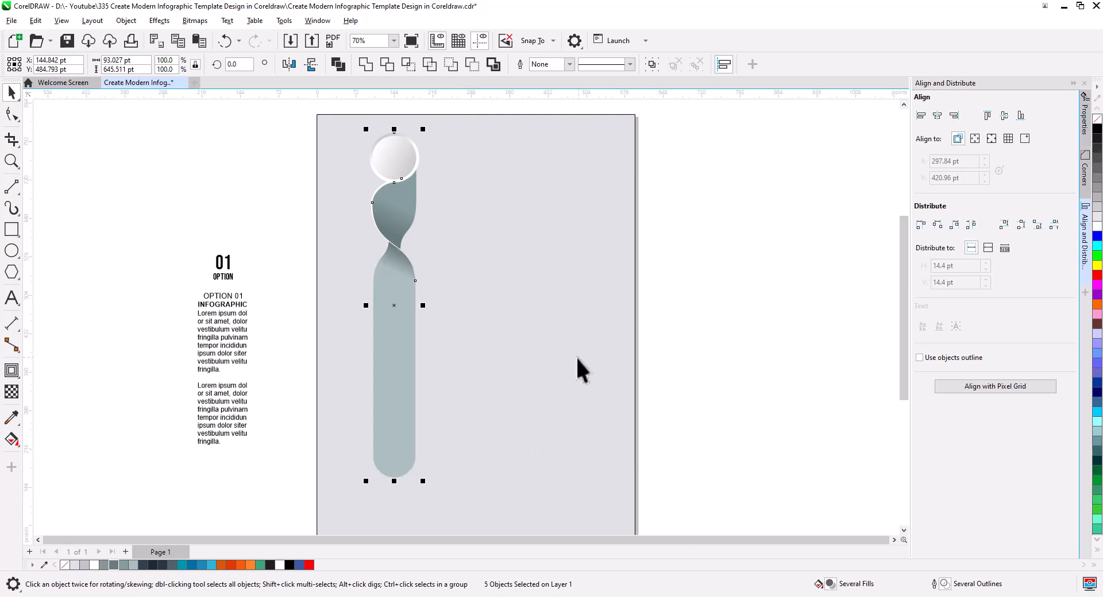
- Reposition the design near the page's left edge and duplicate it rightward into four columns spaced about 146 pt apart
left_click_drag(577, 358, 607, 336)
left_click_drag(493, 325, 549, 376)
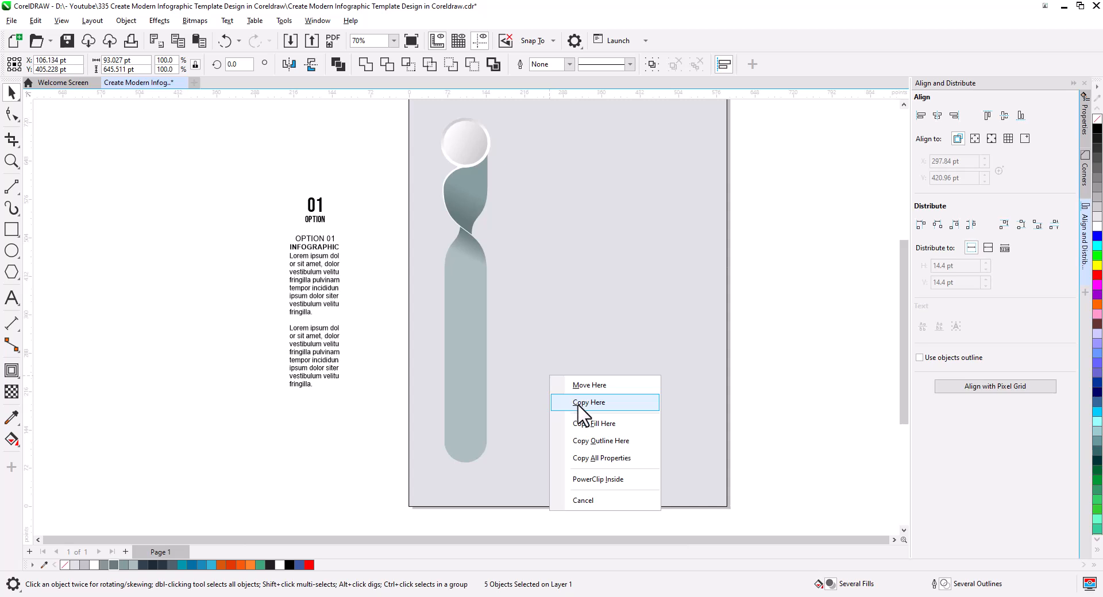
left_click(579, 403)
key("ctrl+r")
key("ctrl+r")
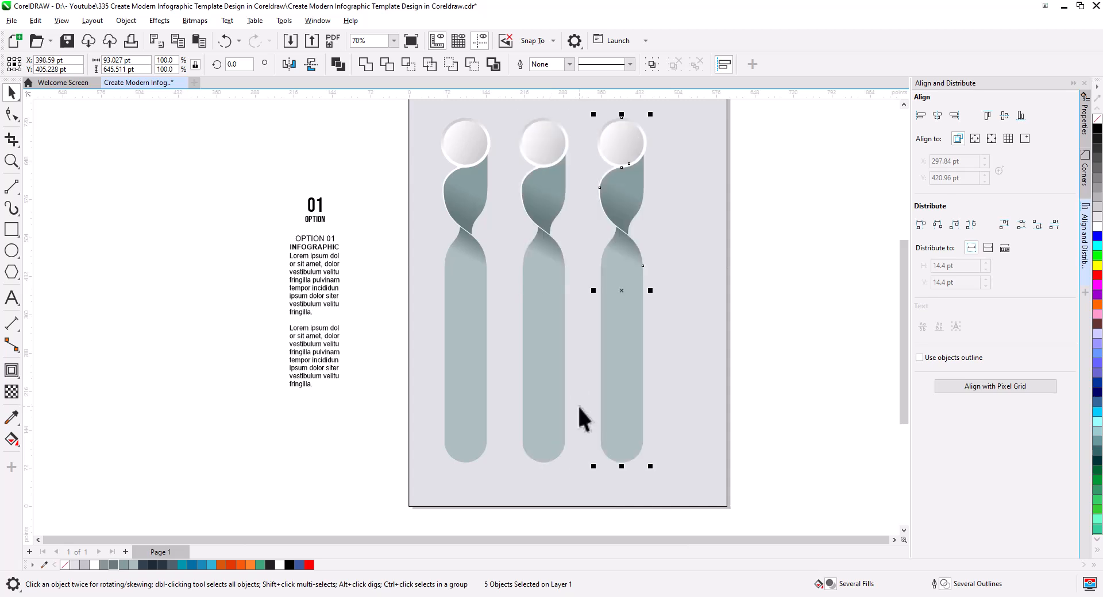
- Group all four columns and centre the group horizontally and vertically on the background rectangle
left_click_drag(400, 253, 401, 115)
key("ctrl+g")
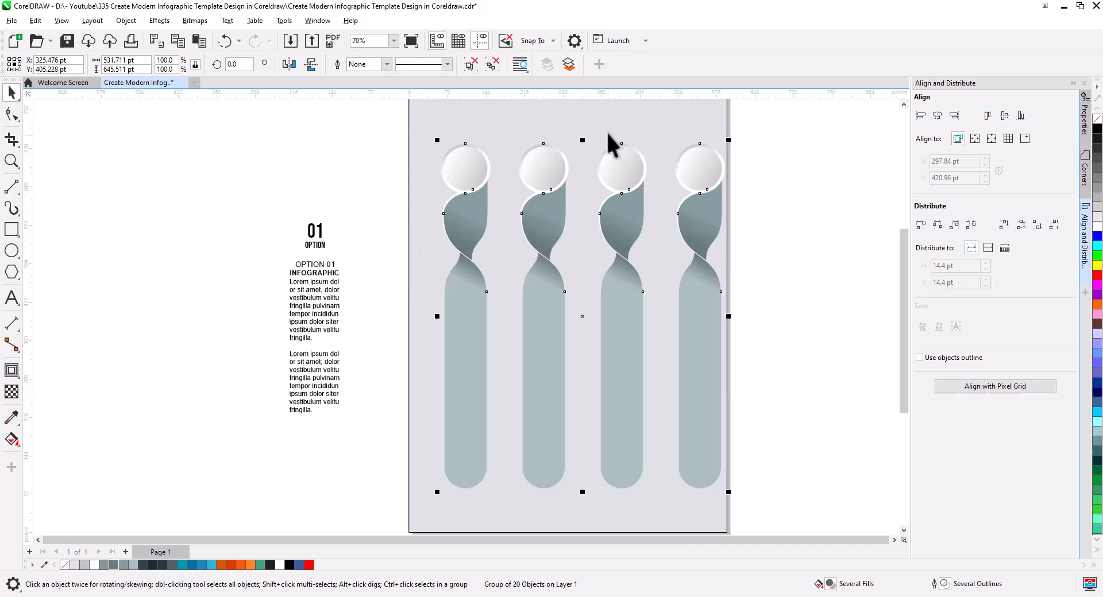
left_click(643, 139, "shift")
left_click(936, 116)
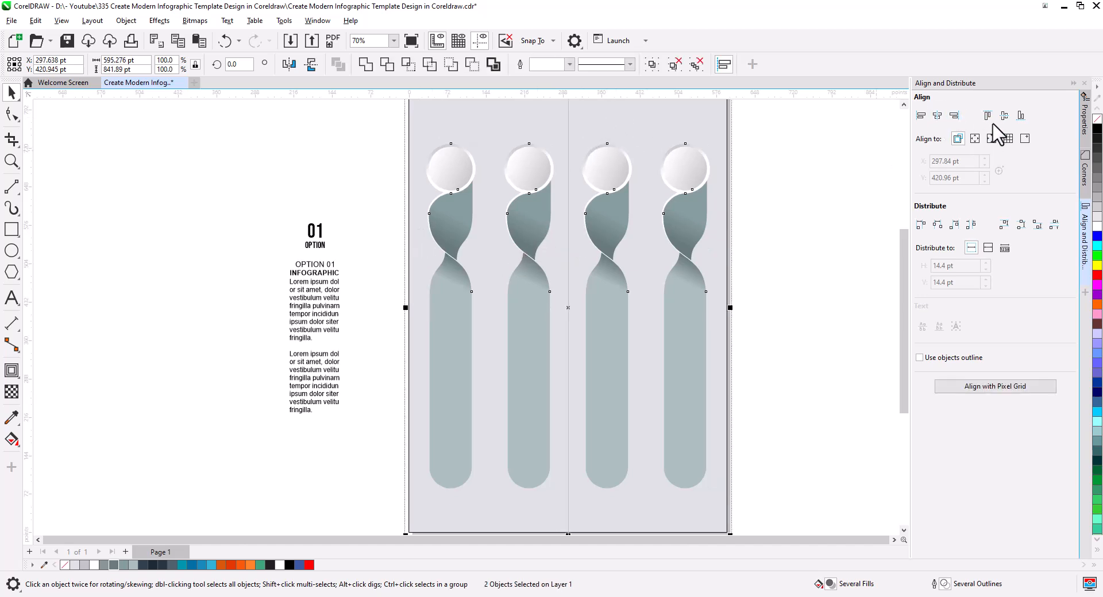
left_click(1004, 117)
key("Escape")
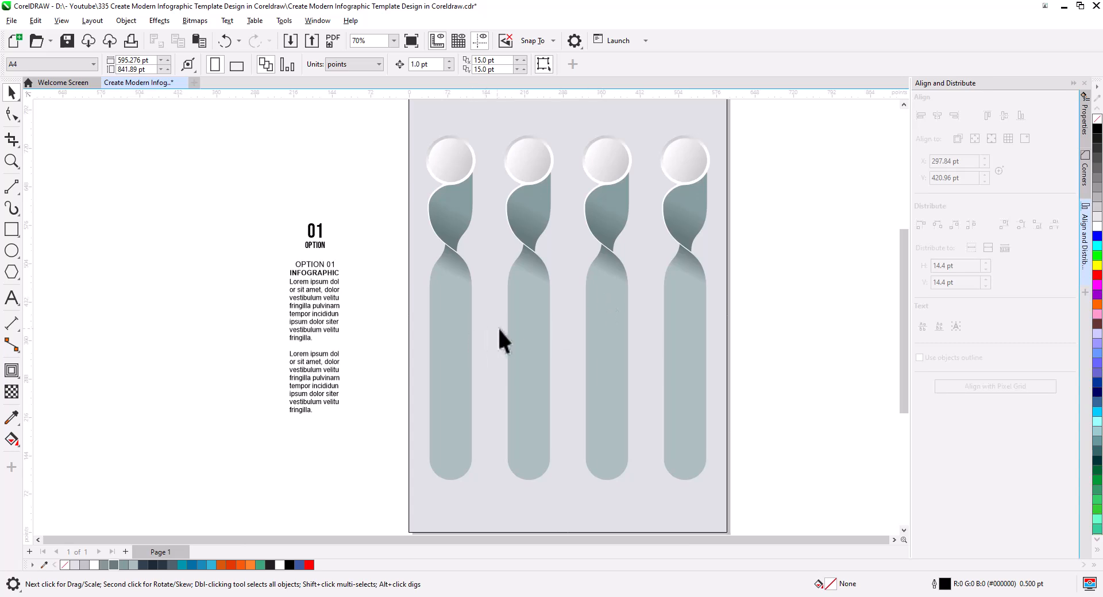
- Ungroup all the columns and recolour the second column's upper ribbon piece with a dark navy gradient
left_click(442, 129)
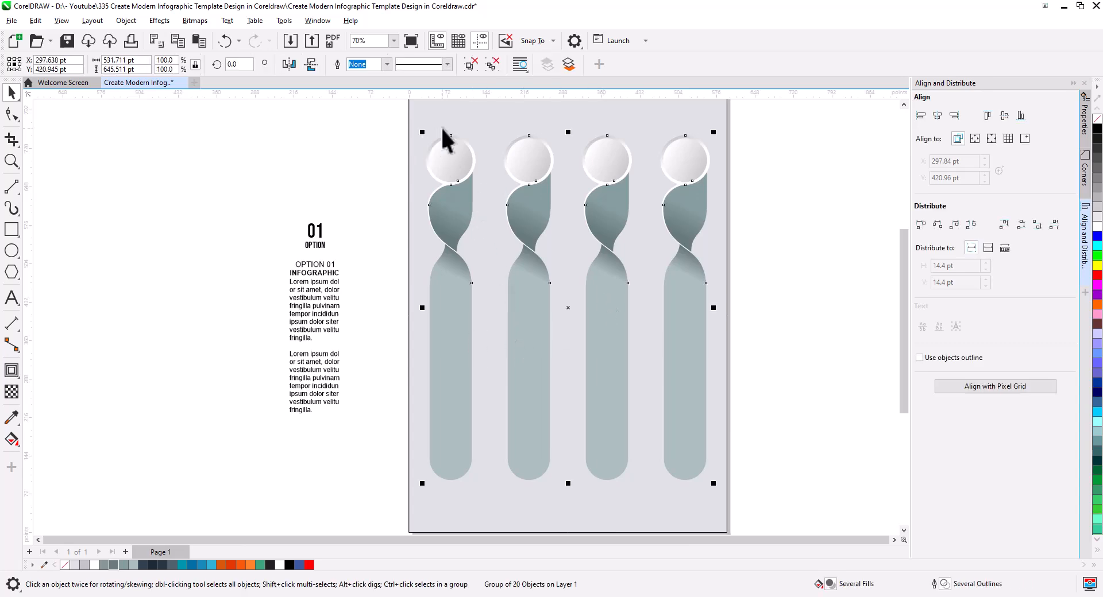
left_click(492, 65)
left_click(540, 253)
scroll(529, 237, "up", 2)
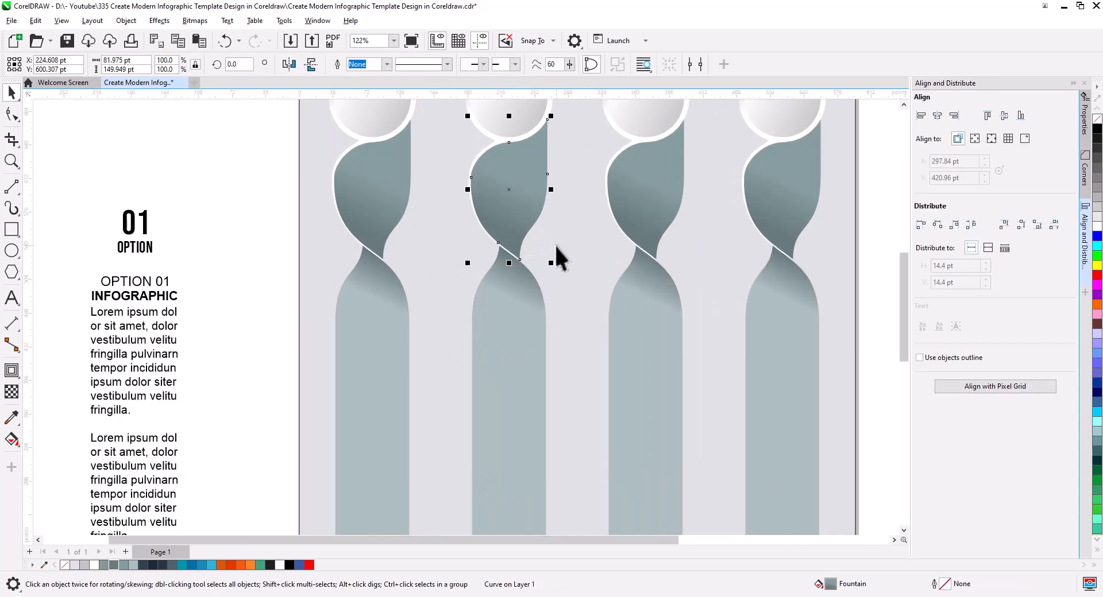
scroll(556, 249, "up", 2)
key("g")
left_click_drag(152, 564, 429, 279)
- Recolour the second column's lower ribbon piece with a gradient from dark navy at the twist to slate grey
left_click(355, 431)
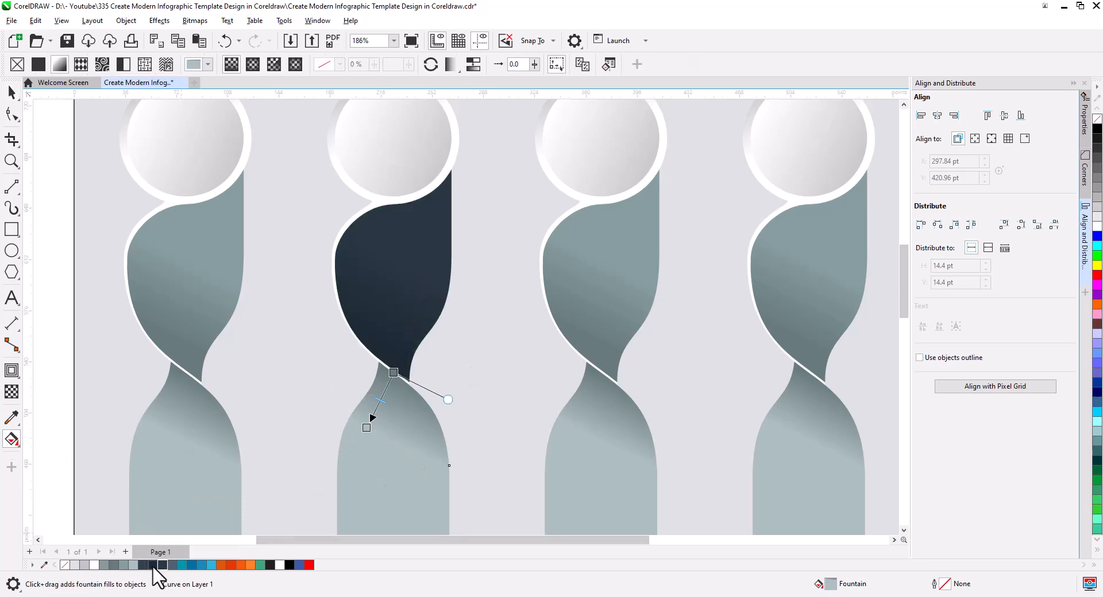
left_click_drag(395, 374, 394, 373)
left_click_drag(172, 565, 367, 428)
- Change the light end of the first column's upper ribbon gradient to a more neutral grey
left_click(198, 297)
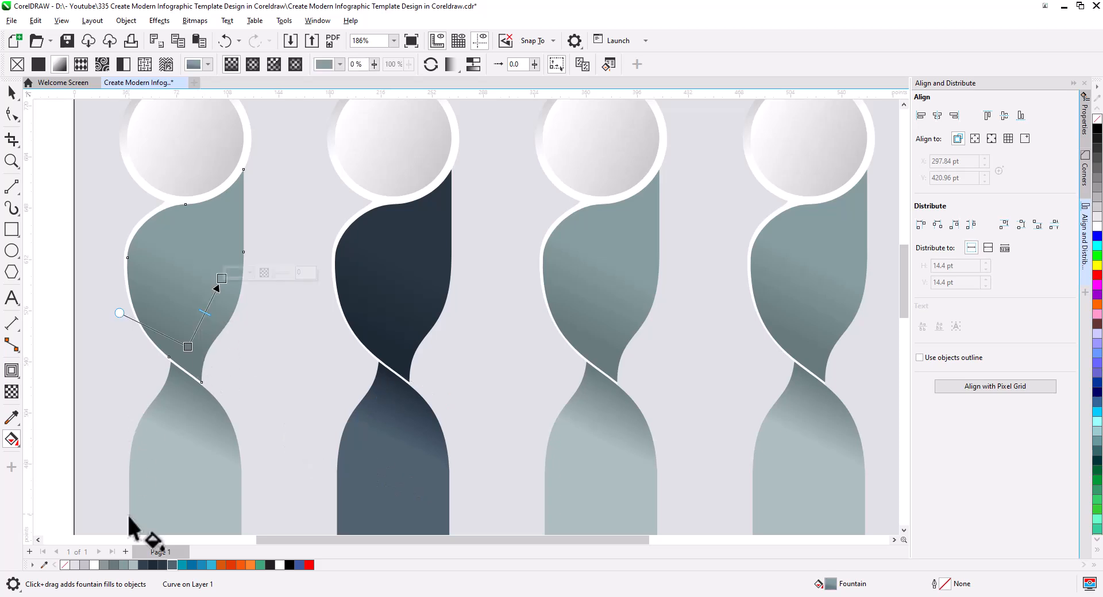
left_click_drag(123, 565, 222, 281)
left_click_drag(104, 565, 222, 279)
- Recolour the third column's upper ribbon piece with a gradient from deep blue at the tip to lighter blue
left_click_drag(435, 359, 288, 326)
left_click(431, 301)
left_click_drag(188, 565, 456, 314)
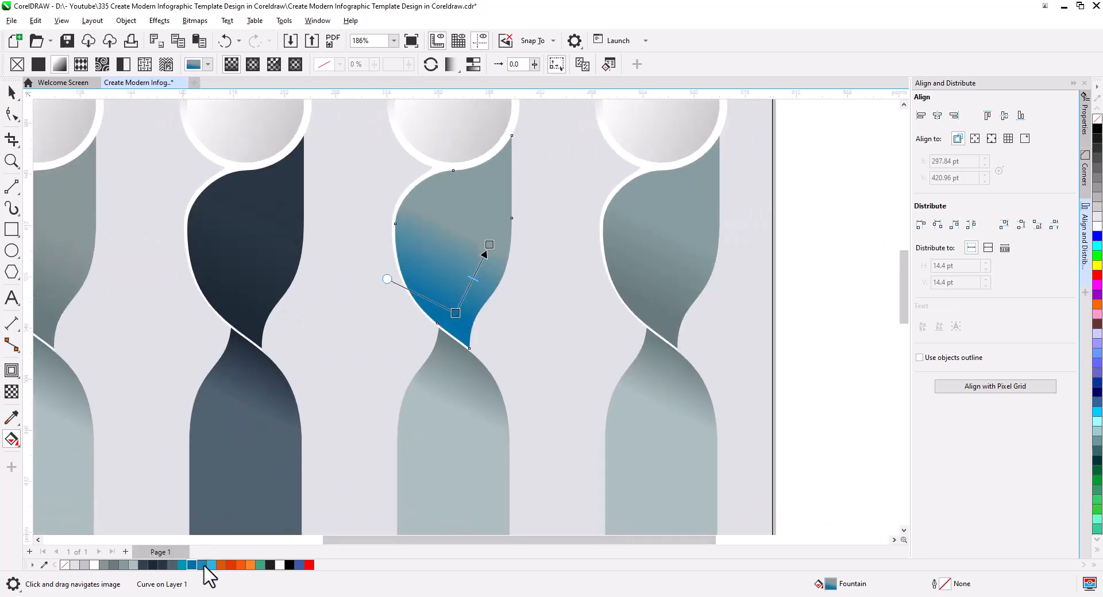
left_click_drag(464, 273, 489, 244)
- Recolour the third column's lower ribbon piece with a gradient from deep blue at the twist to light blue
left_click(431, 439)
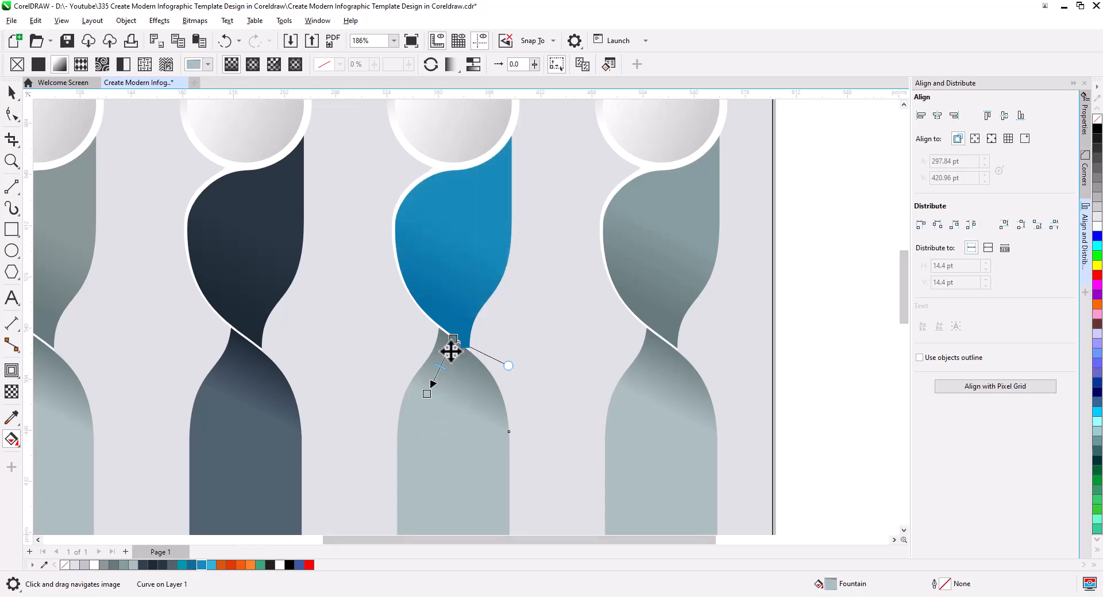
left_click_drag(451, 352, 454, 339)
left_click_drag(211, 565, 426, 394)
- Recolour the fourth column's upper and lower ribbon pieces with gradients from red-orange at the twist to orange
left_click_drag(571, 412, 346, 442)
left_click(463, 310)
left_click_drag(231, 565, 471, 275)
left_click(425, 409)
left_click_drag(231, 565, 566, 296)
scroll(449, 409, "down", 2)
left_click(12, 93)
left_click(282, 324)
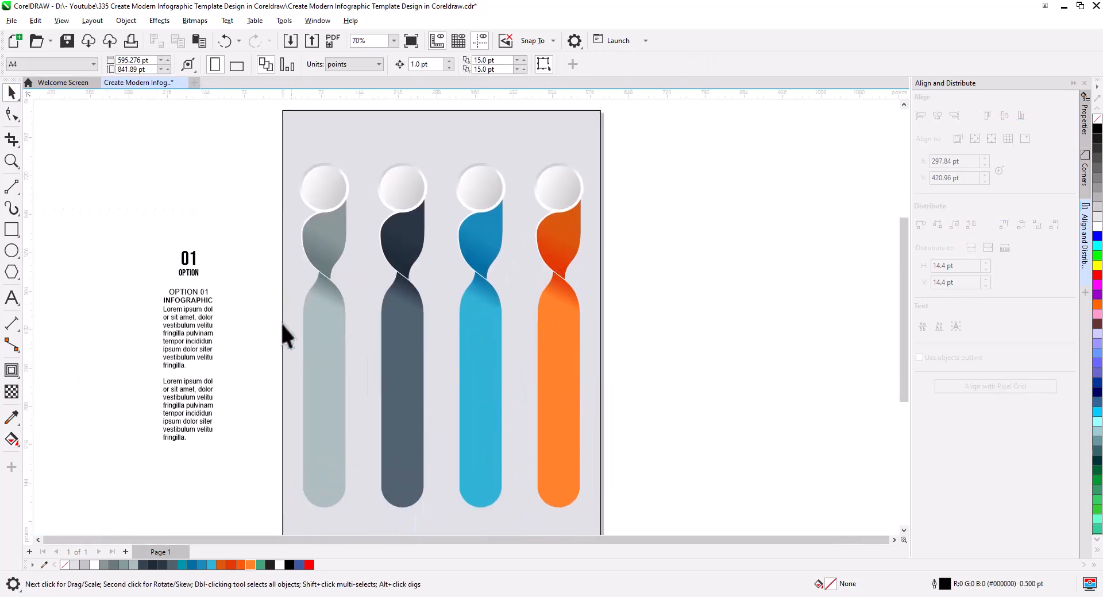
- Copy the 01 OPTION label from beside the page onto the first column's circle
left_click_drag(161, 241, 339, 182)
left_click(349, 210)
scroll(325, 195, "up", 3)
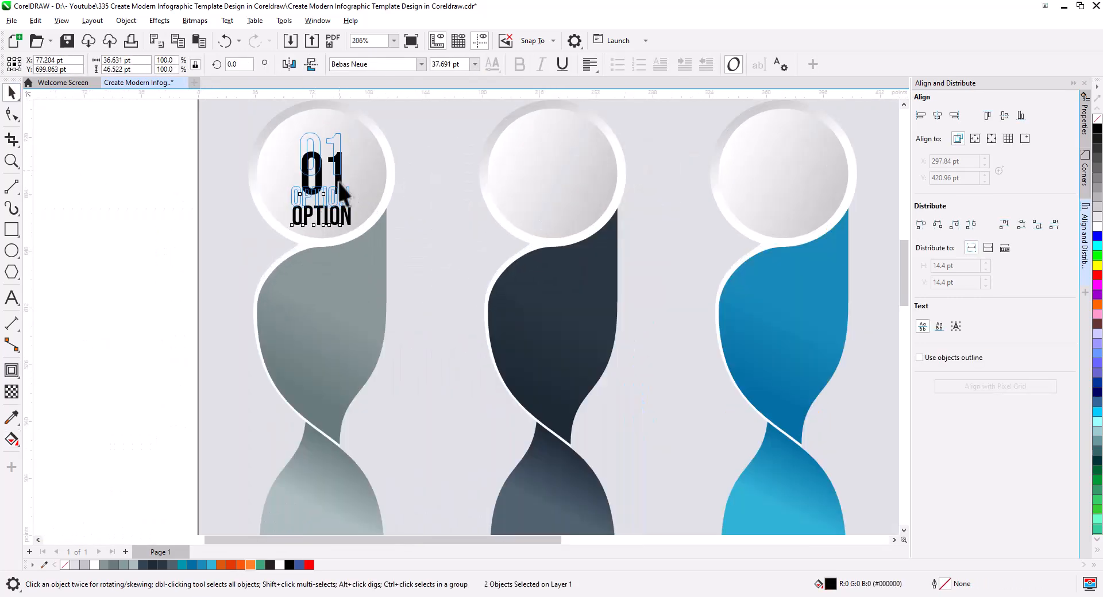
left_click_drag(356, 230, 333, 289)
scroll(333, 289, "up", 1)
- Group the label's two texts and centre the group horizontally and vertically in the first circle
right_click(322, 257)
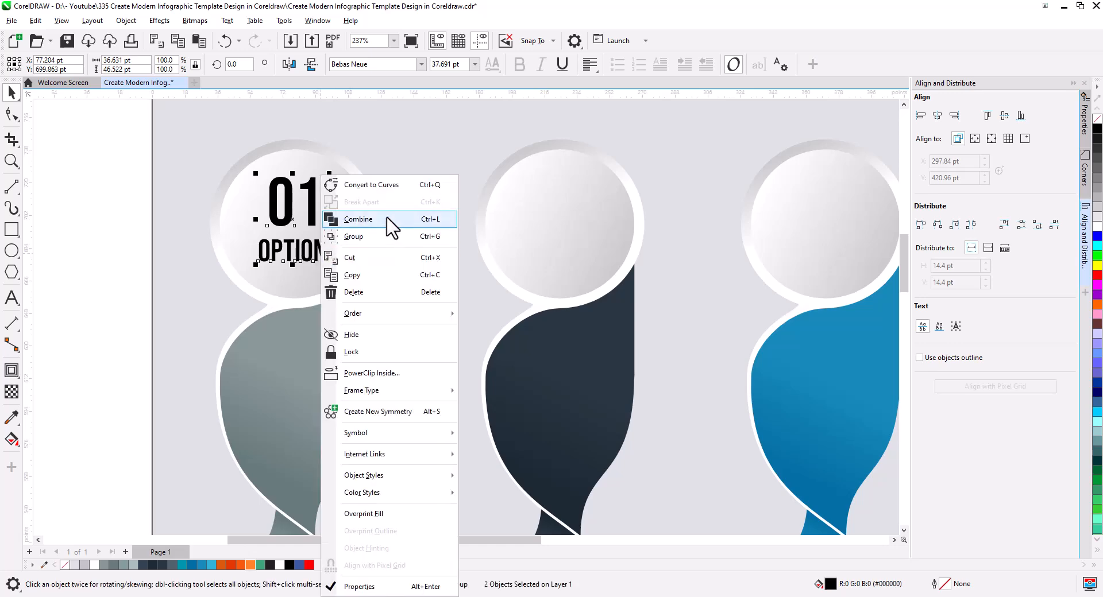
left_click(379, 238)
left_click(353, 233, "shift")
left_click(937, 116)
left_click(1004, 116)
left_click(293, 256)
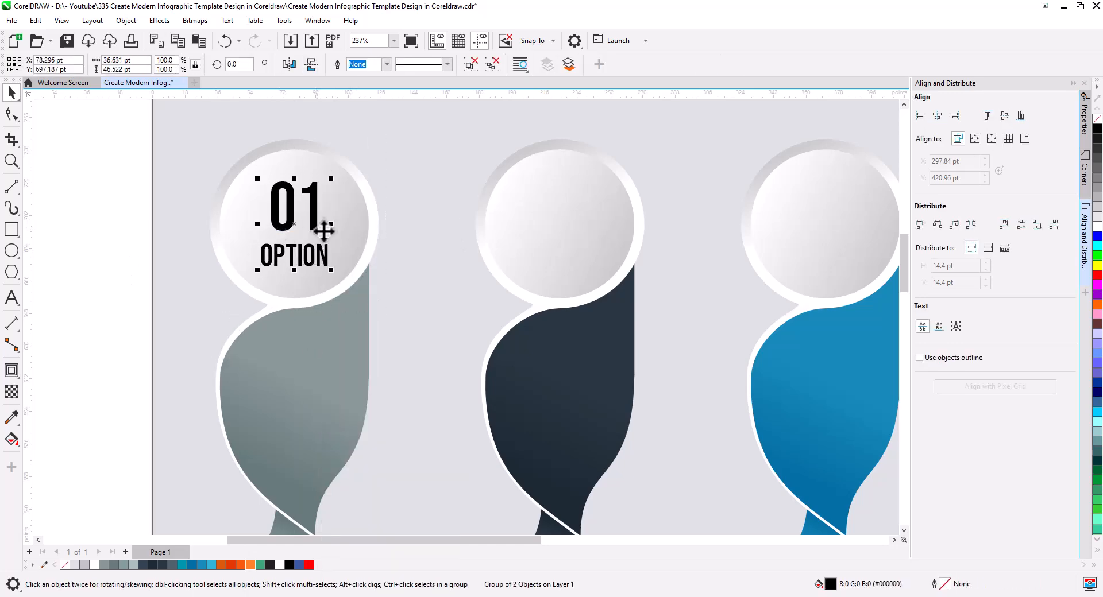
- Duplicate the 01 OPTION label across to the second, third and fourth circles at equal spacing
right_click(589, 232)
left_click_drag(324, 232, 338, 284)
key("ctrl+r")
key("ctrl+r")
- Centre the duplicated 01 OPTION labels on the circles of the fourth, third and second columns
left_click(790, 304, "shift")
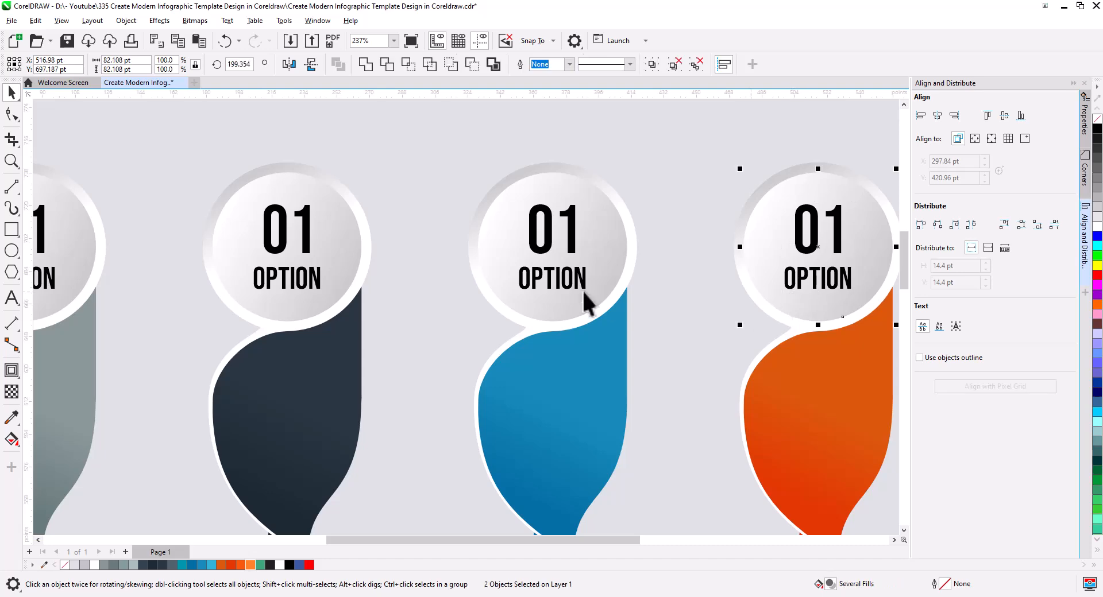
left_click(581, 286)
left_click(601, 282, "shift")
left_click(305, 252)
left_click(342, 271, "shift")
key("c")
left_click_drag(334, 350, 564, 361)
left_click(236, 263)
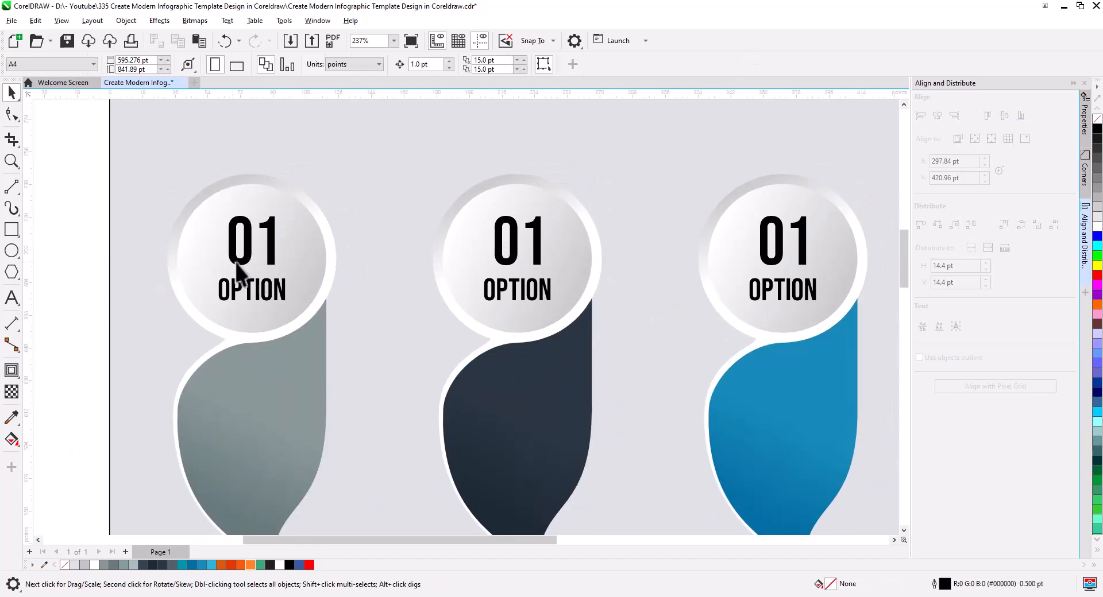
- Recolour the four circle labels to match their columns: grey, dark navy, blue and red-orange
left_click_drag(345, 377, 364, 320)
left_click(80, 565)
key("Tab")
left_click(153, 565)
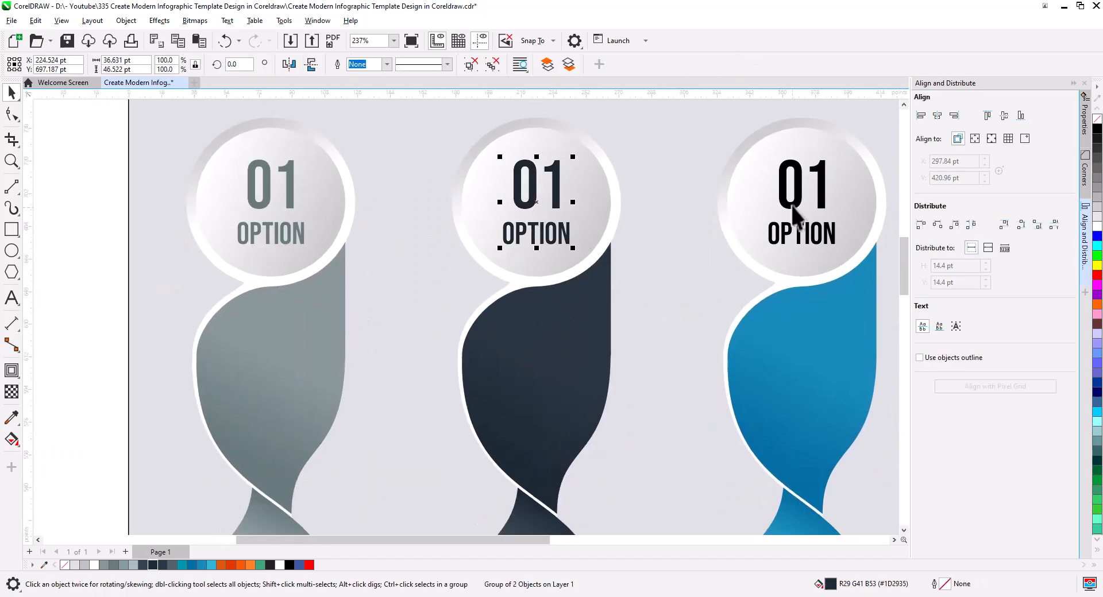
left_click(792, 215)
left_click(192, 565)
key("Tab")
scroll(677, 332, "right", 5)
left_click(236, 565)
left_click(463, 141)
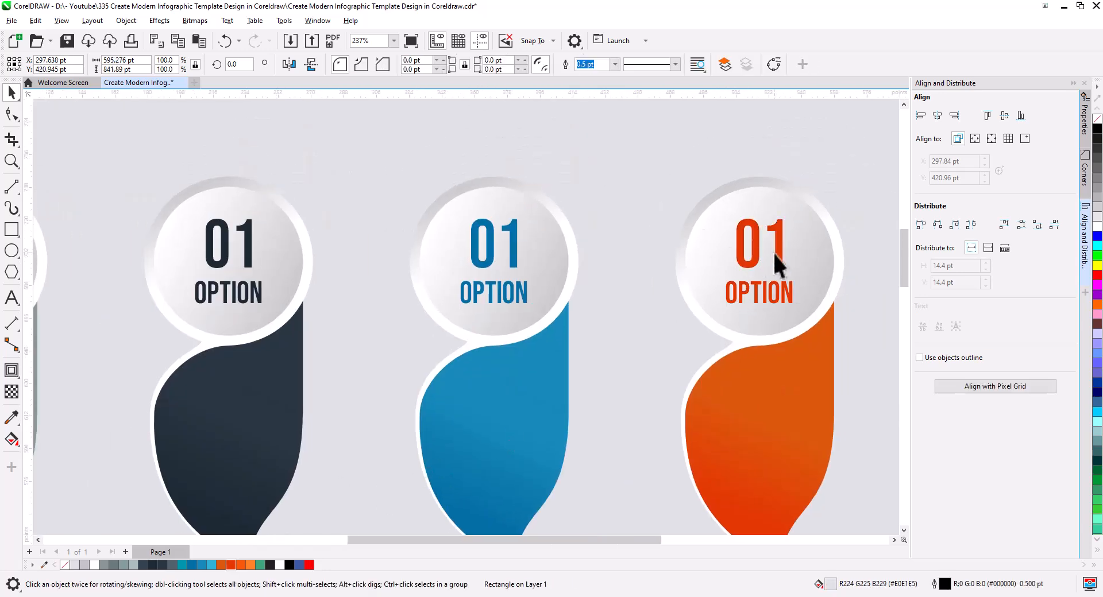
- Renumber the labels of the fourth, third and second circles as 04, 03 and 02
double_click(770, 252)
key("Delete")
type("4")
left_click(11, 92)
left_click(230, 253)
left_click(499, 266, "shift")
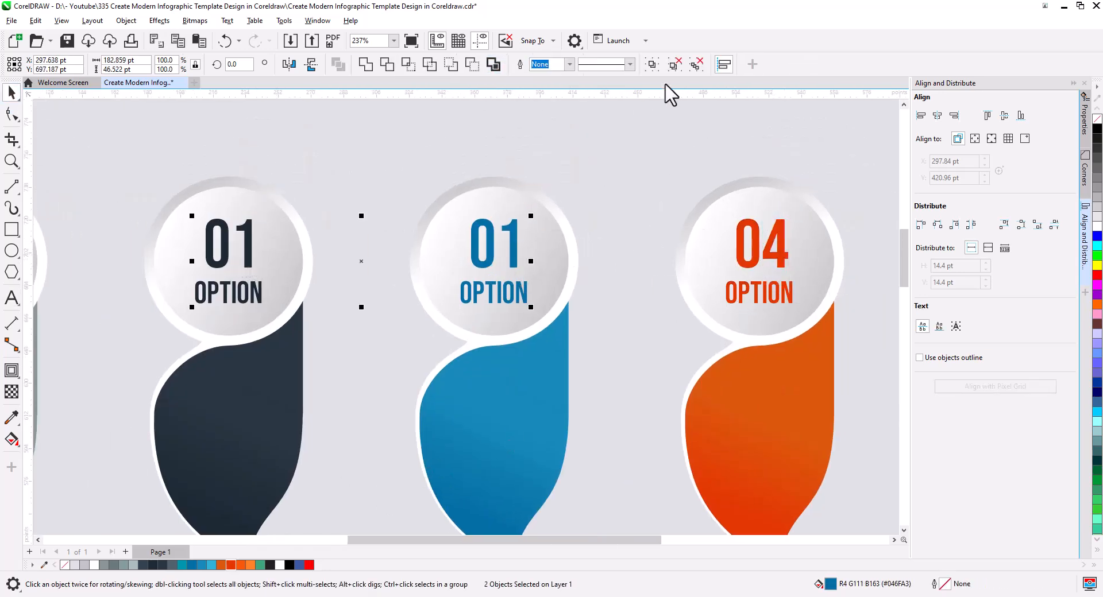
double_click(516, 253)
type("3")
double_click(241, 247)
type("2")
- Copy the OPTION 01 INFOGRAPHIC heading and paragraphs onto the first column's lower bar and scale them down to fit its width
scroll(445, 266, "down", 2)
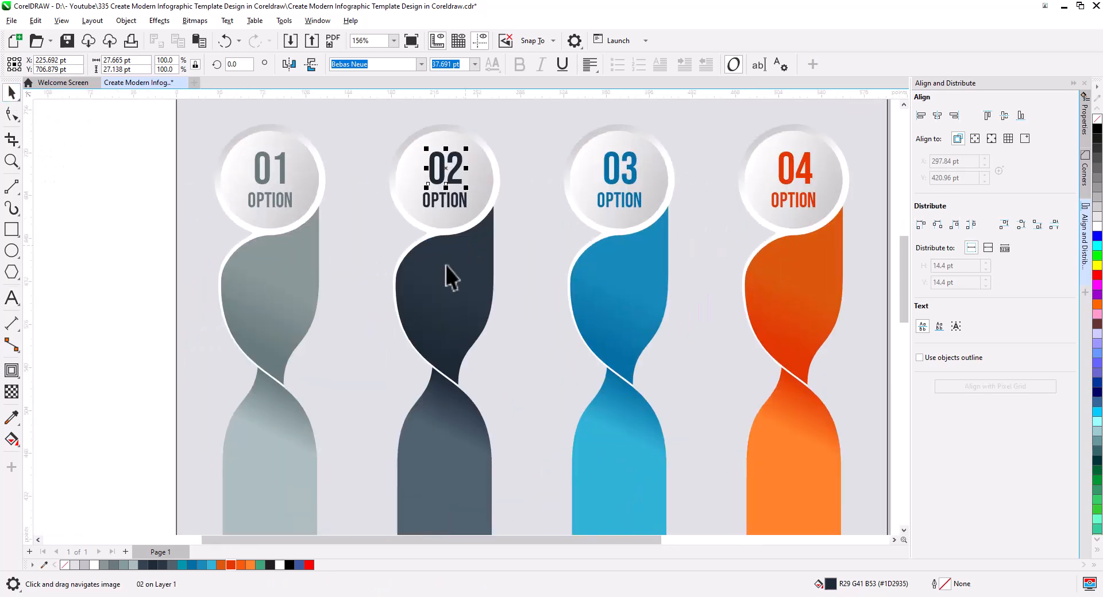
scroll(446, 266, "down", 3)
left_click(258, 373)
left_click(157, 232)
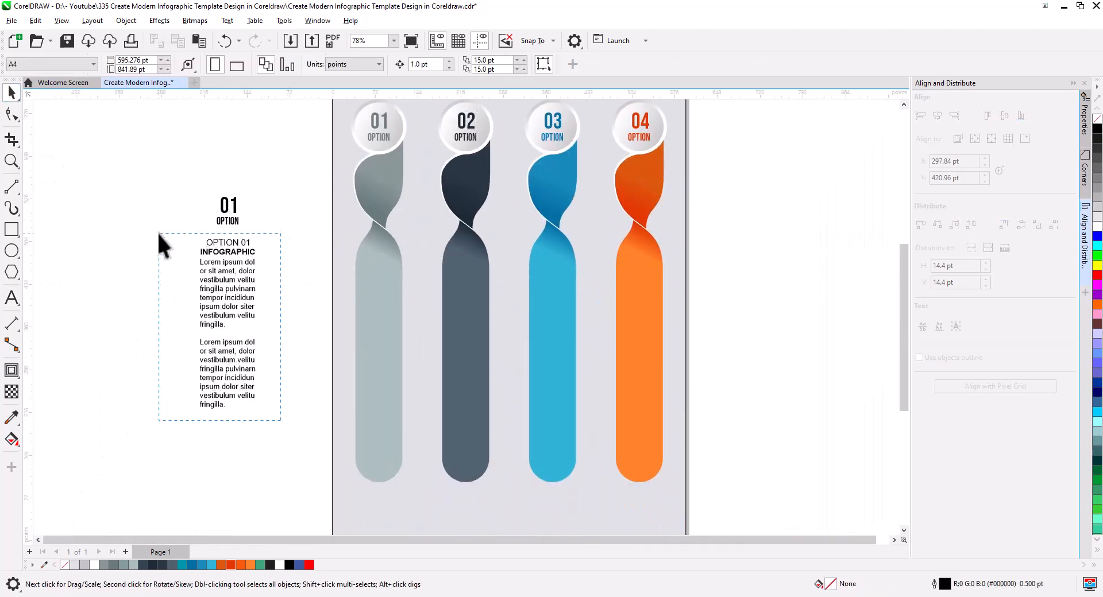
left_click_drag(233, 257, 374, 303)
left_click(406, 332)
scroll(302, 494, "up", 5)
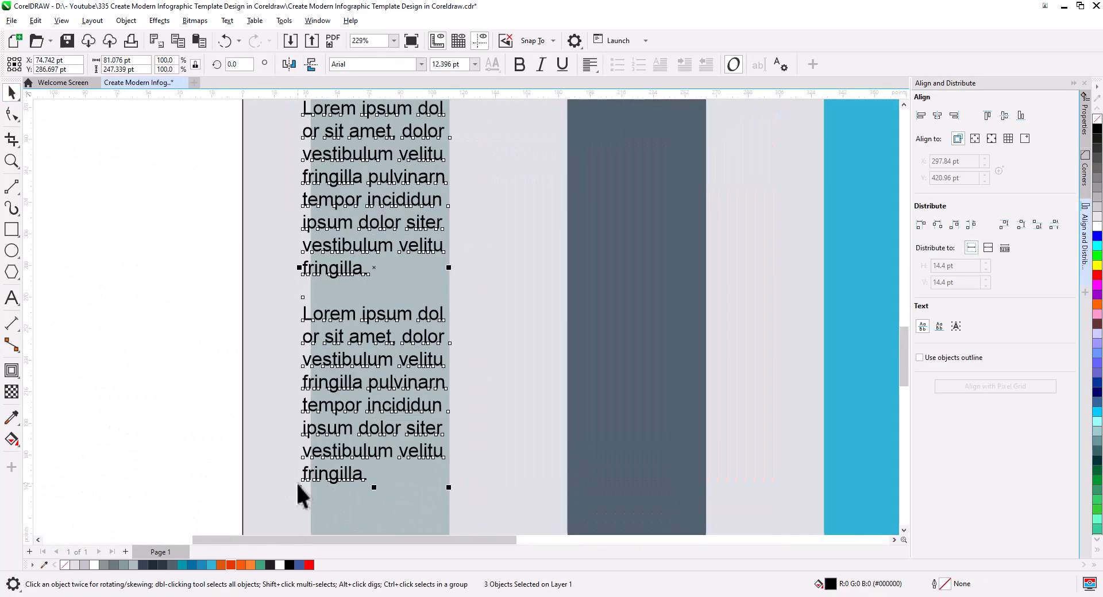
left_click(328, 455, "shift")
scroll(415, 346, "down", 2)
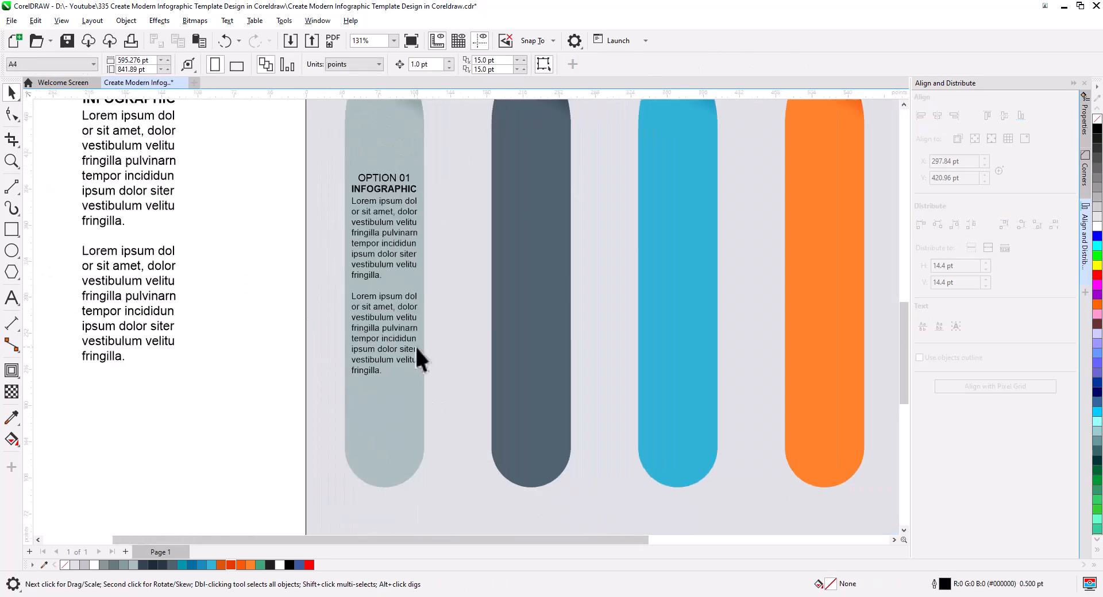
- Increase the line spacing of the first column's paragraph text and centre the text block vertically on the bar
scroll(417, 346, "down", 2)
left_click(390, 331)
left_click(11, 114)
left_click_drag(358, 405, 357, 418)
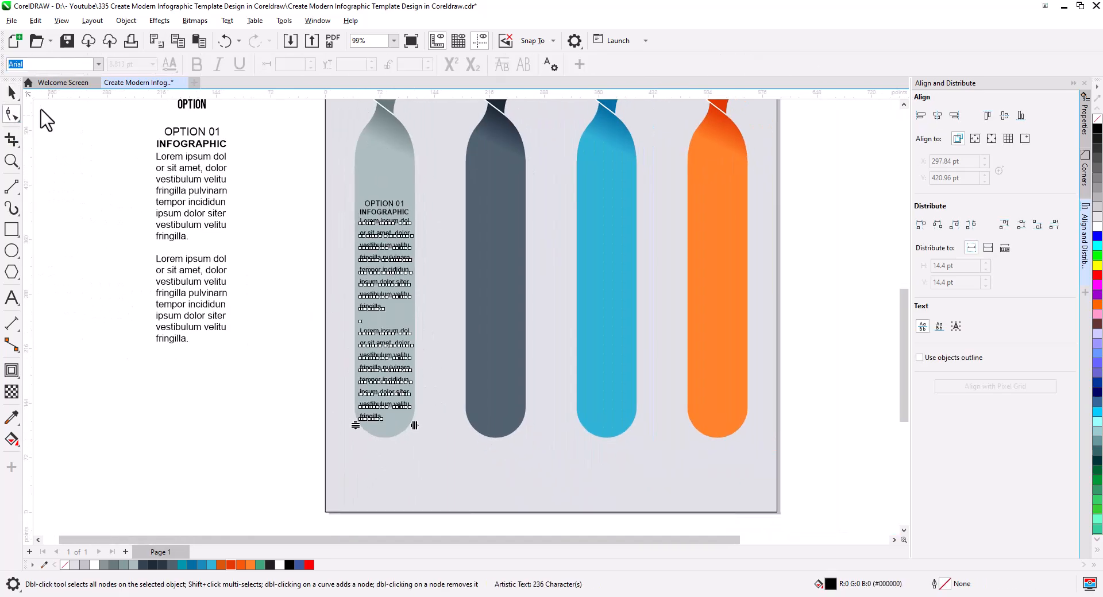
key("space")
left_click(383, 319, "shift")
left_click(1004, 115)
key("Escape")
- Recolour the first column's heading and paragraph text white
left_click(392, 192)
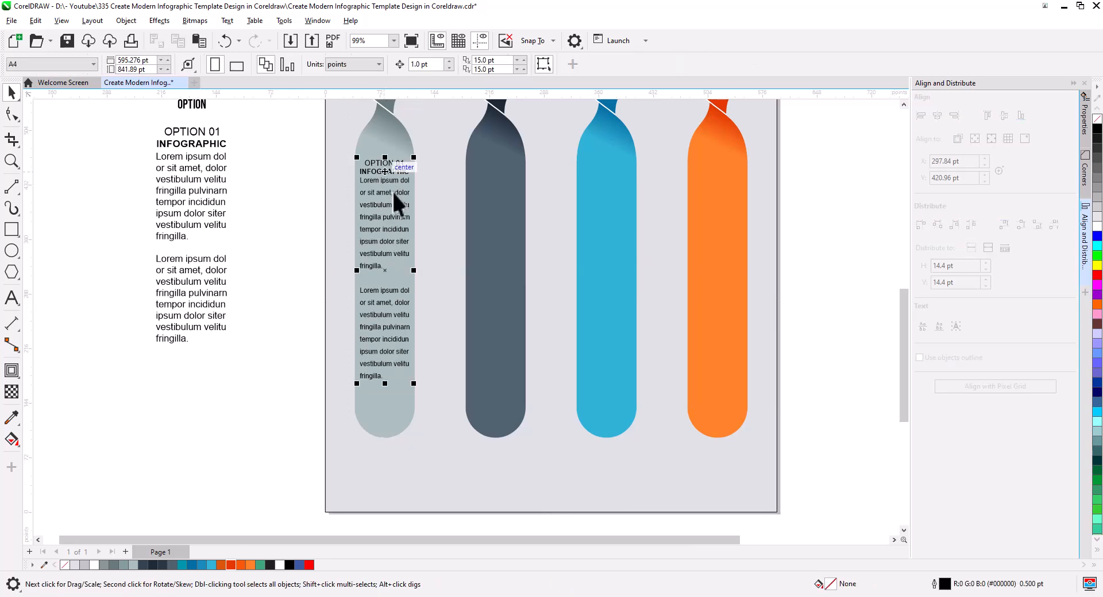
left_click(1096, 226)
left_click_drag(391, 176, 349, 237)
key("Escape")
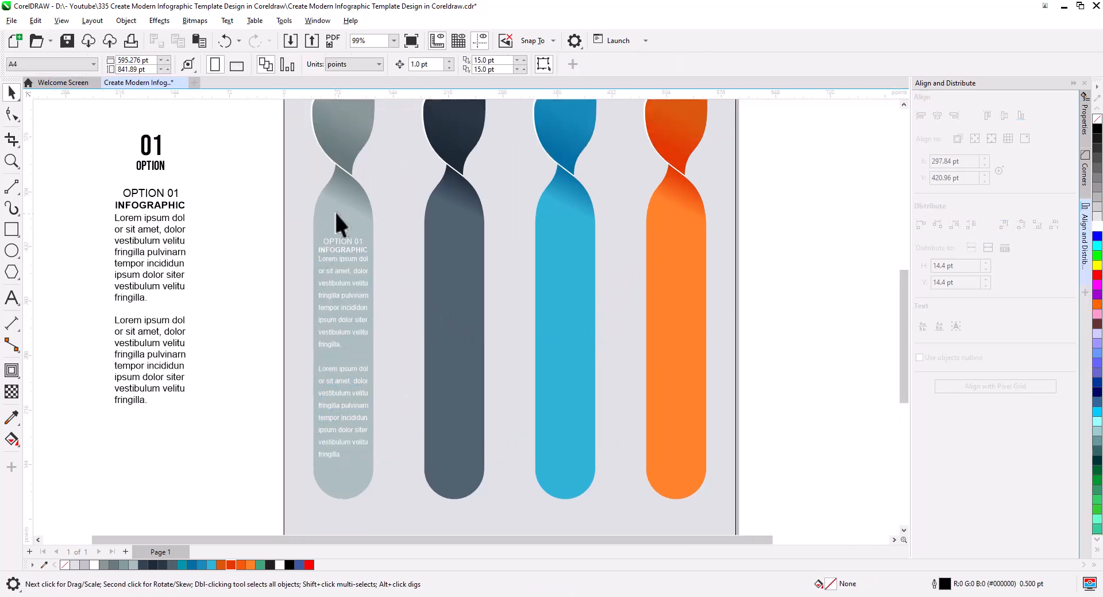
- Draw a square about 22 pt wide above the first column's heading and rotate it 45 degrees
scroll(338, 222, "up", 4)
left_click(12, 230)
left_click_drag(307, 204, 342, 248)
left_click(11, 92)
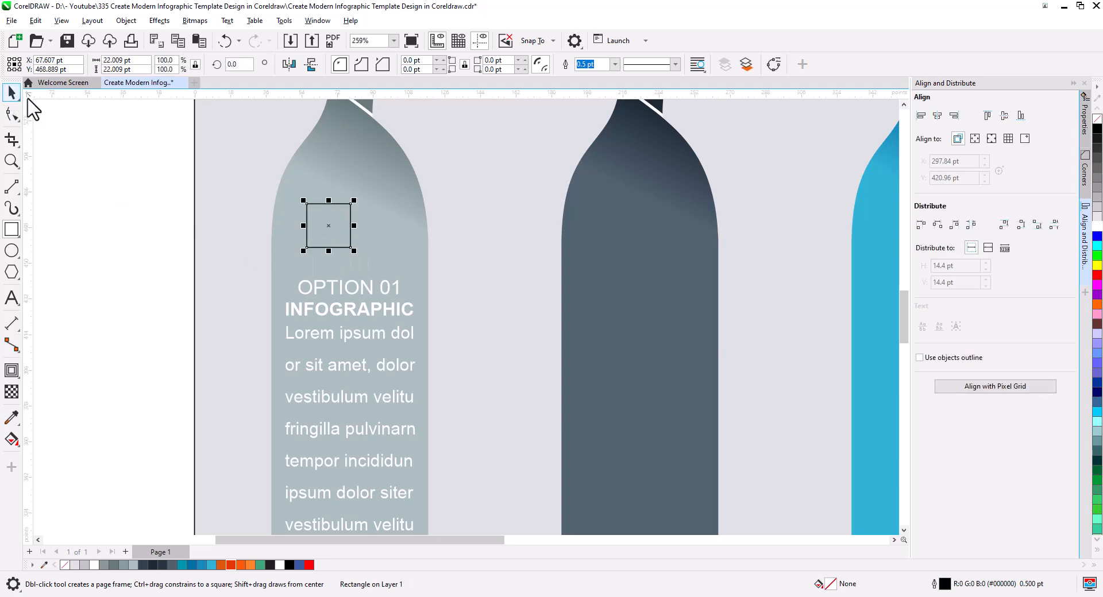
type("45")
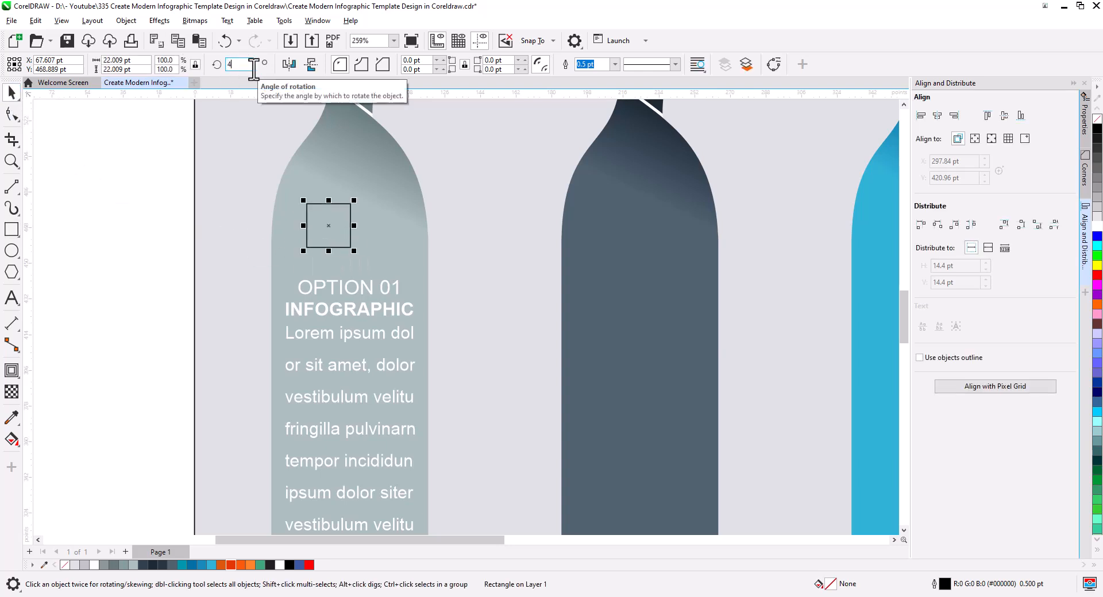
key("Return")
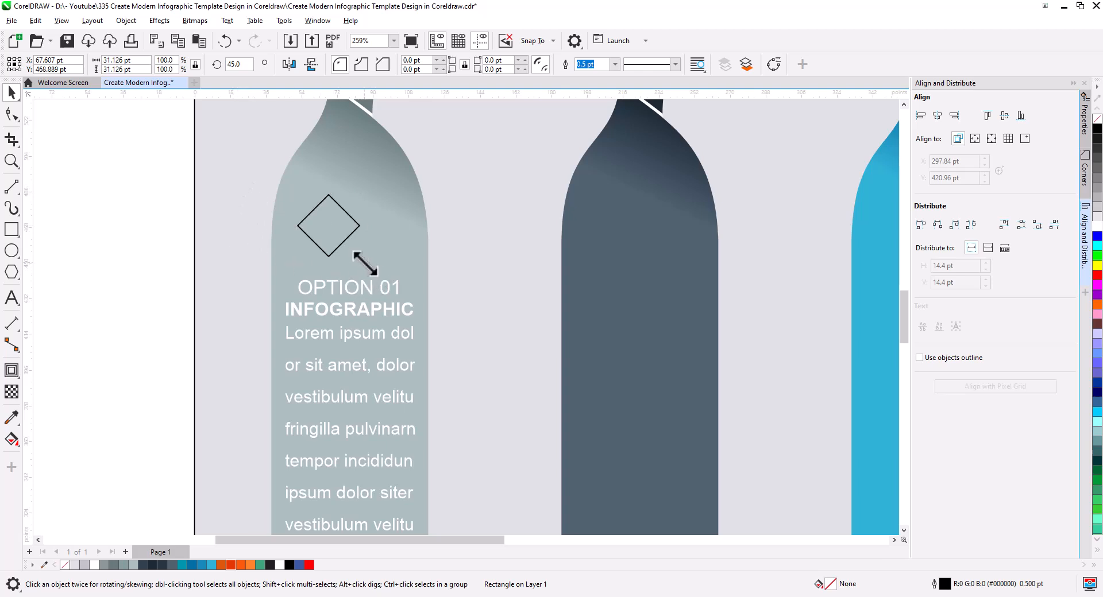
- Add a smaller concentric copy of the diamond, scaled to about 67%, inside it
left_click_drag(365, 263, 361, 262)
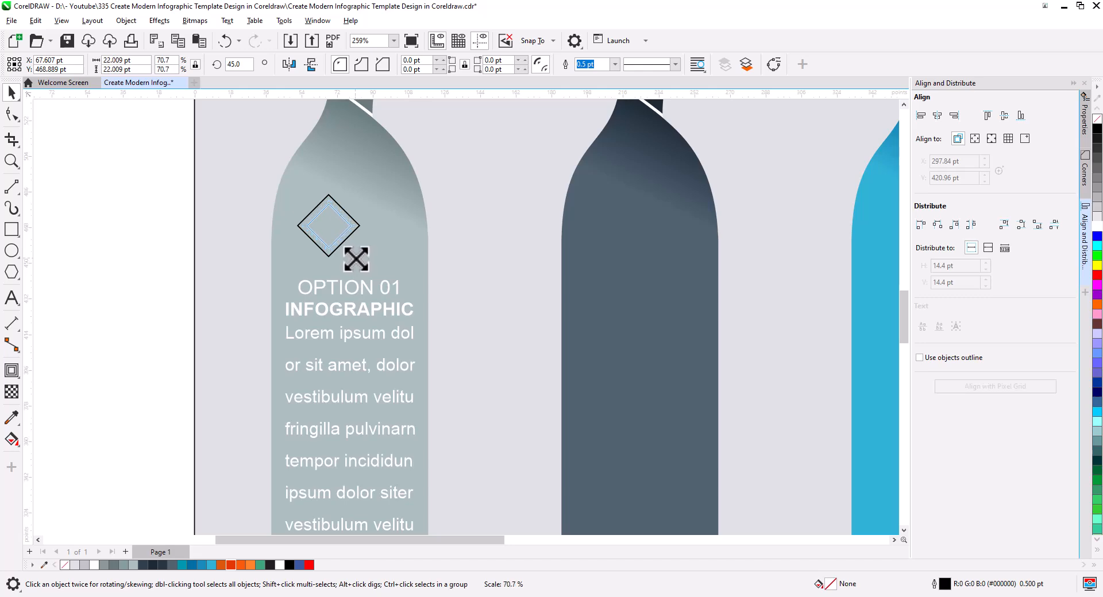
scroll(344, 266, "up", 2)
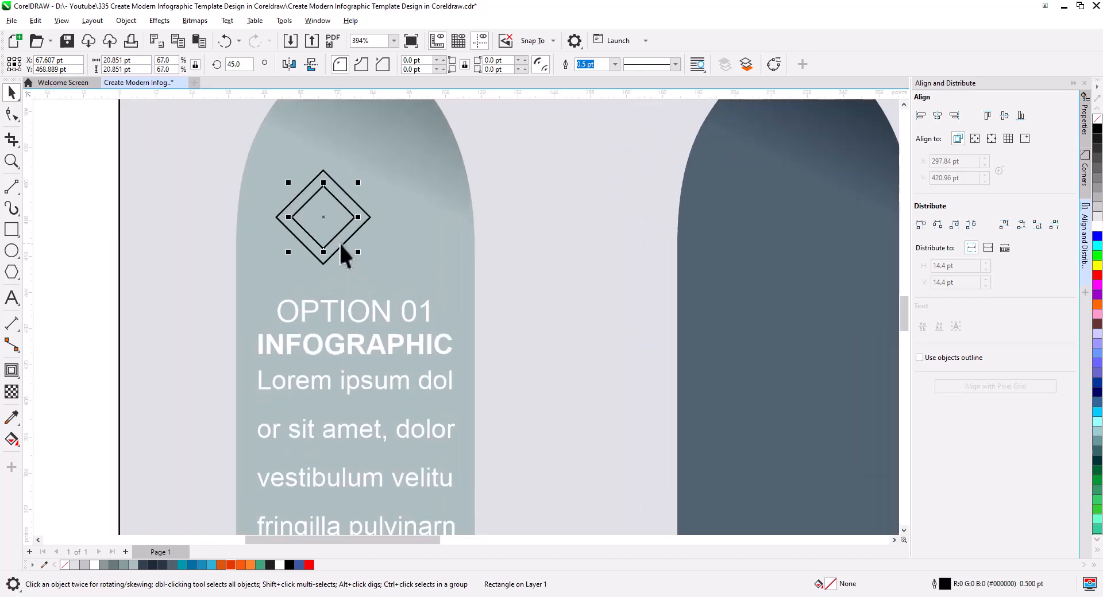
key("ctrl+z")
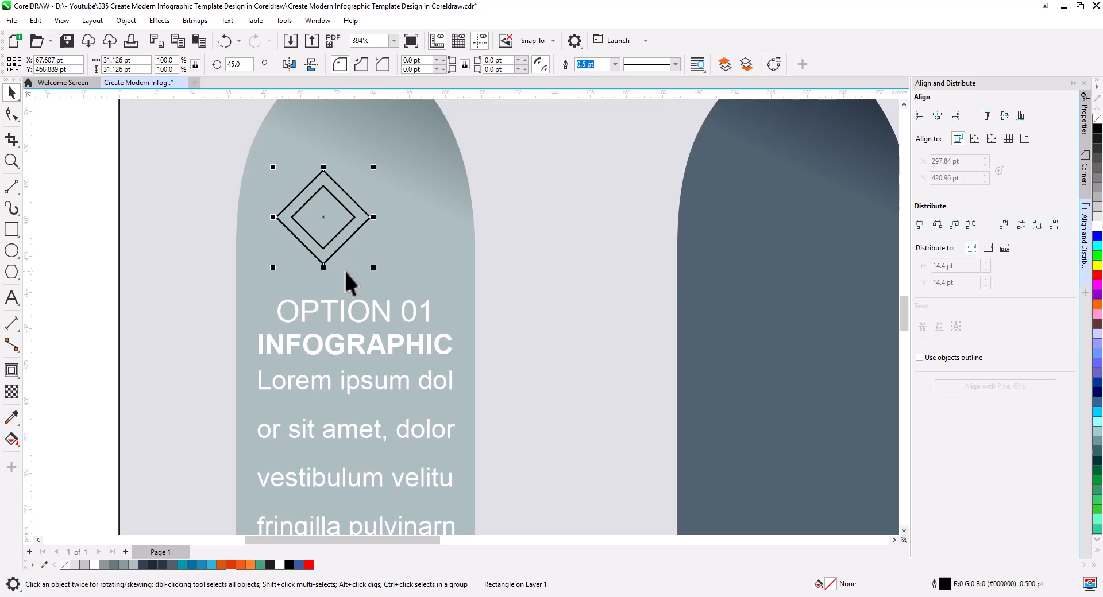
- Add an enlarged copy of the diamond about 69 pt wide and move it down to overlap the small diamonds' lower half
left_click_drag(349, 280, 456, 332)
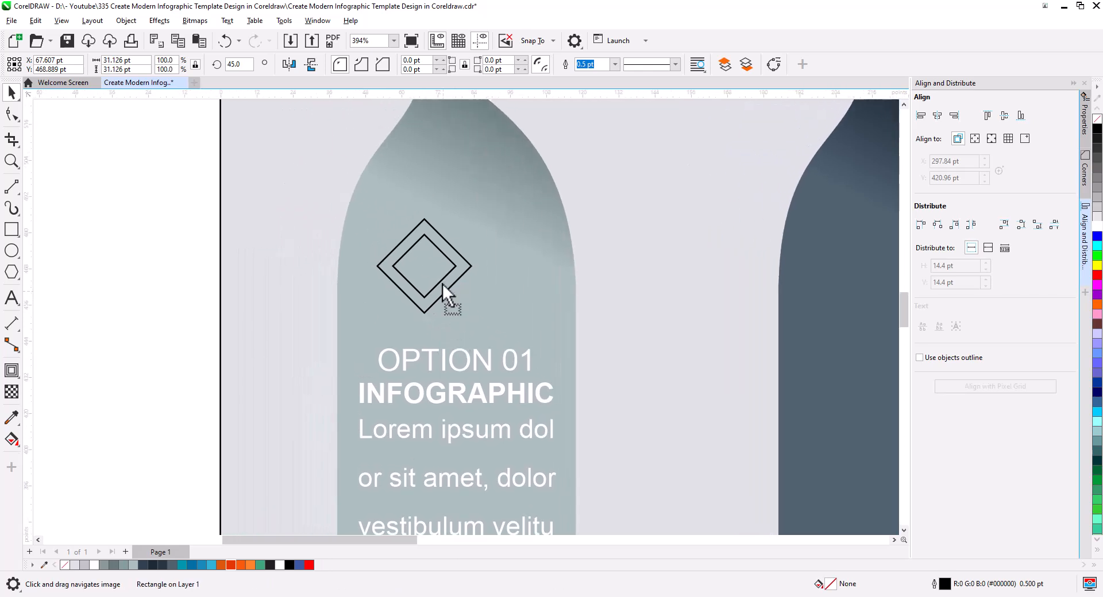
left_click_drag(442, 284, 532, 332)
left_click(475, 278)
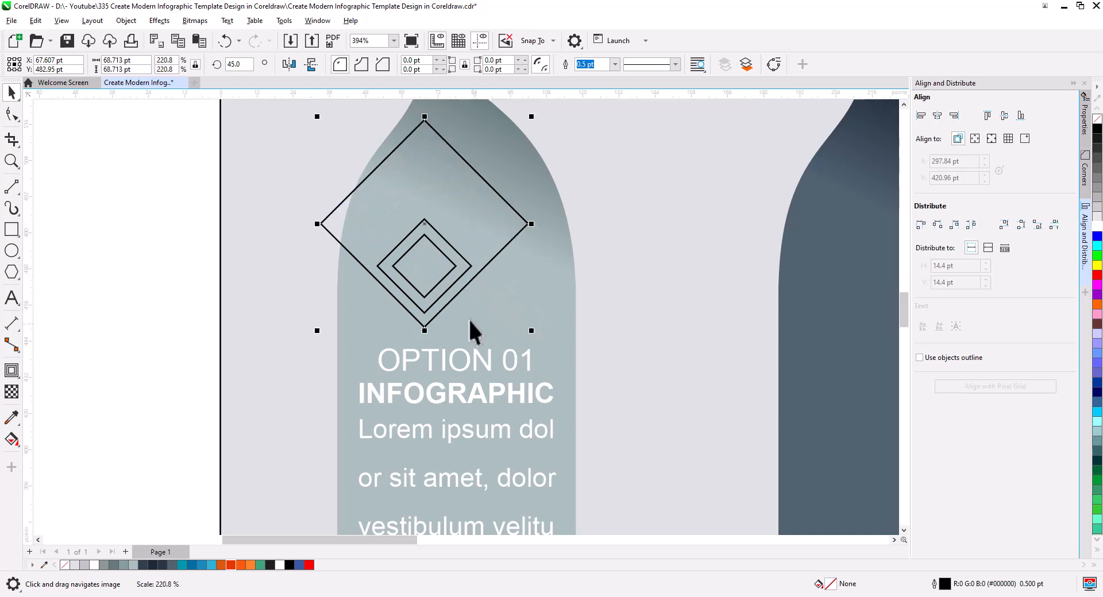
left_click_drag(450, 308, 452, 425)
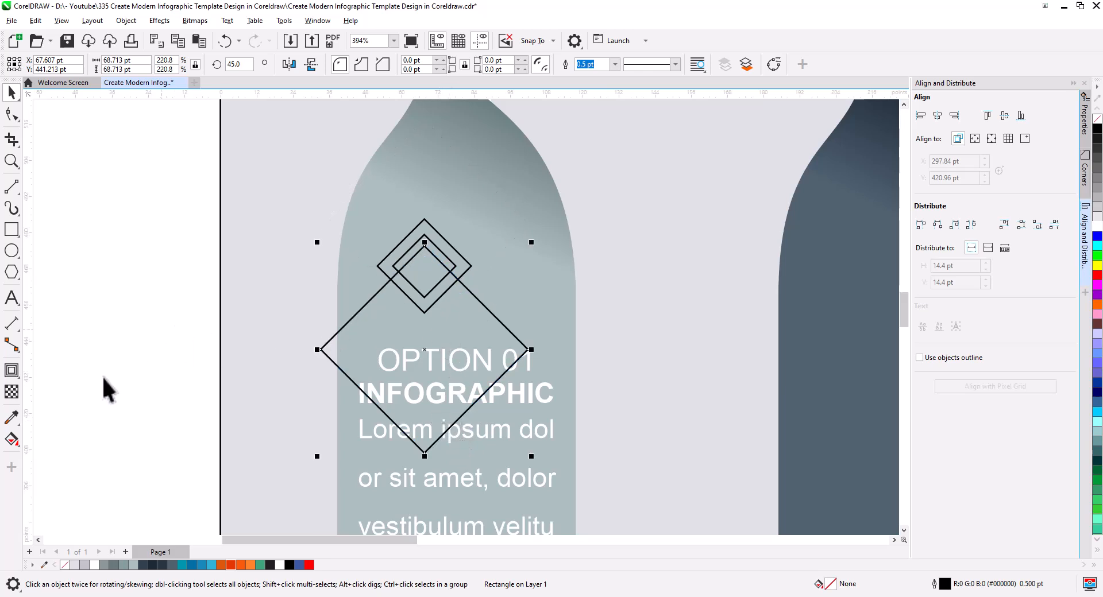
- Use Smart Fill to create a V-shaped chevron from the overlapping lower area between the two small diamonds
left_click(16, 442)
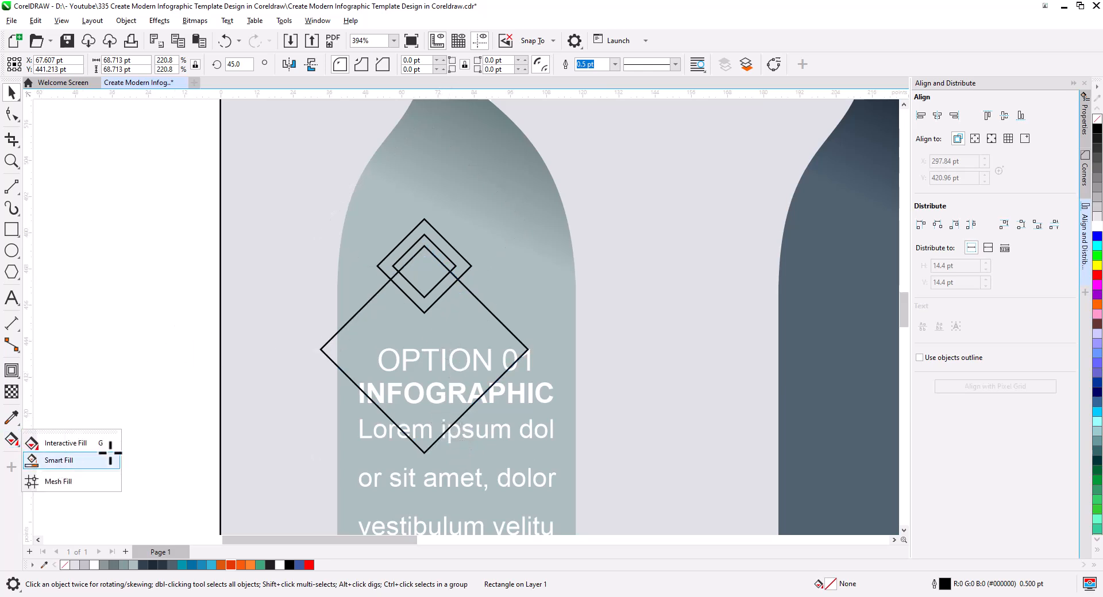
left_click(54, 457)
left_click(409, 294)
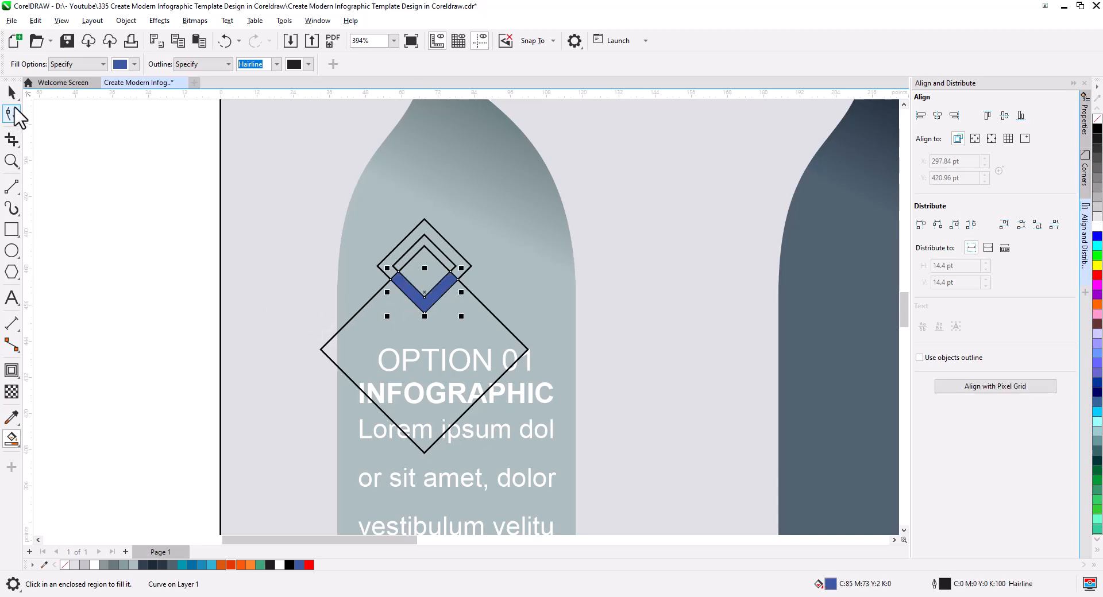
- Delete the large, outer and inner construction diamonds, keeping only the chevron
left_click(12, 93)
left_click(341, 350)
key("Delete")
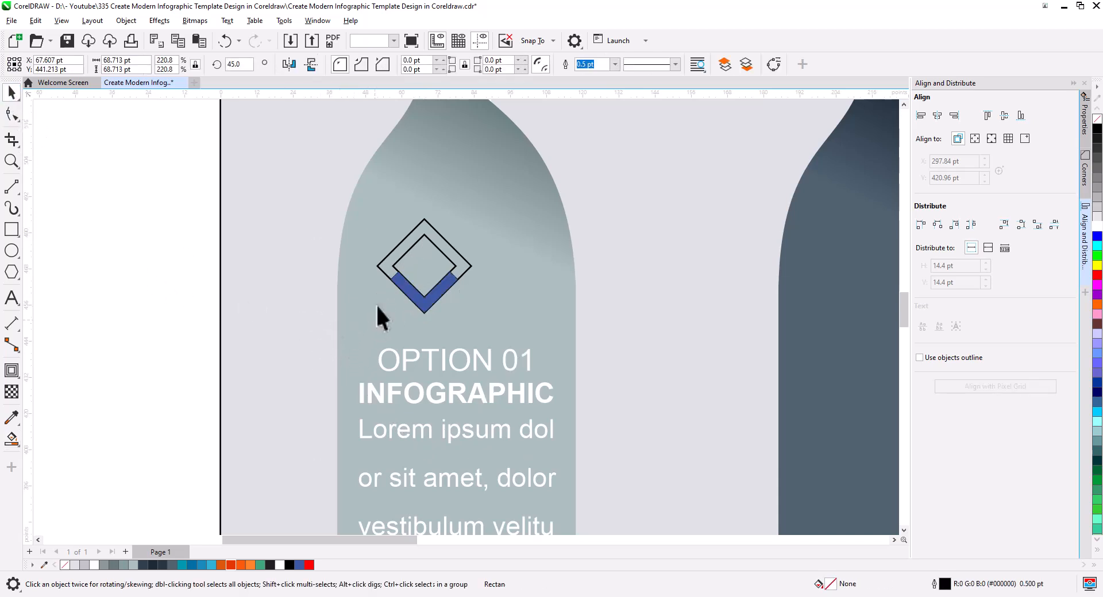
left_click(384, 265)
key("Delete")
left_click(400, 261)
key("Delete")
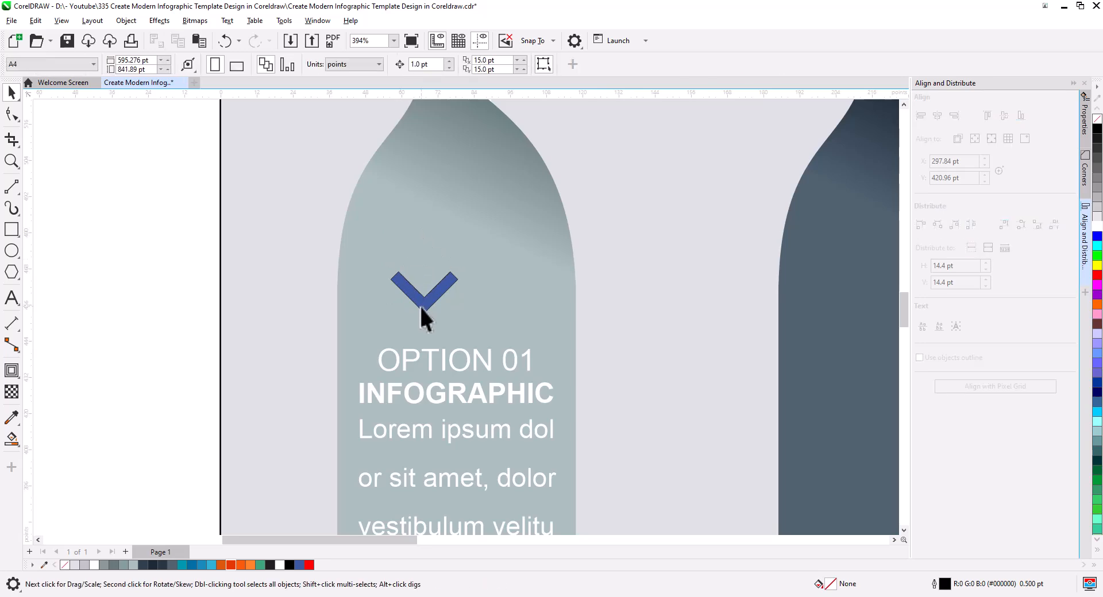
- Fill the chevron white without an outline and centre it horizontally on the first column
left_click(422, 304)
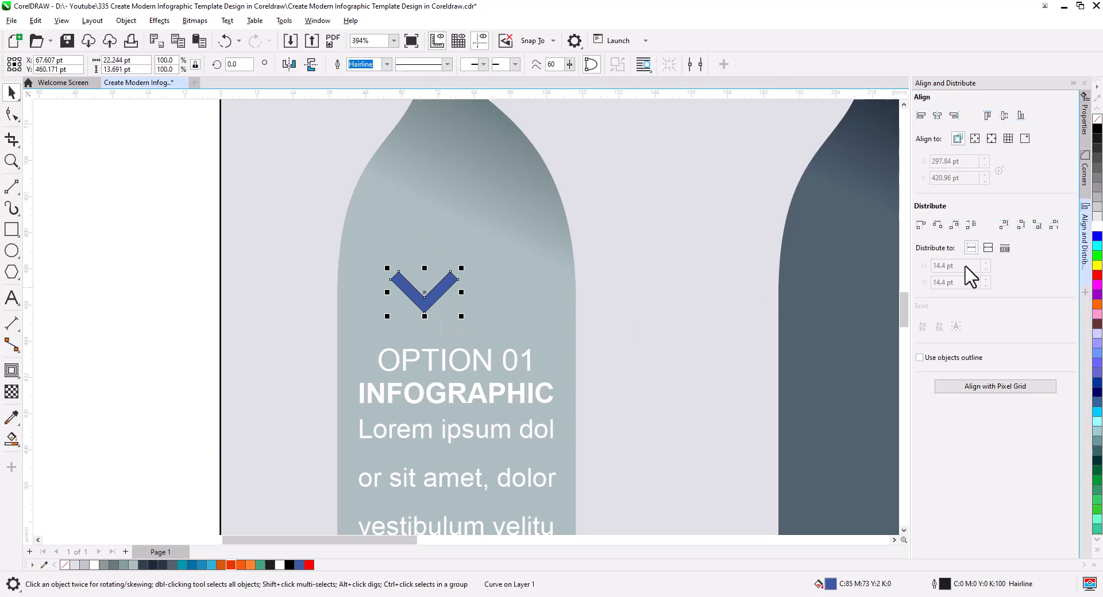
left_click(1096, 224)
left_click(540, 307, "shift")
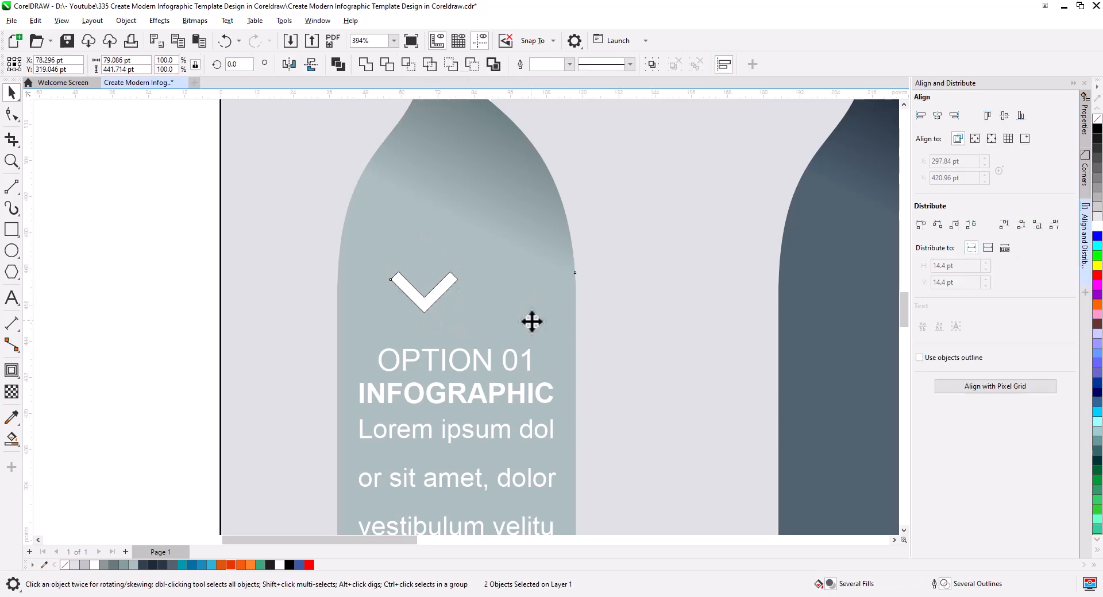
key("c")
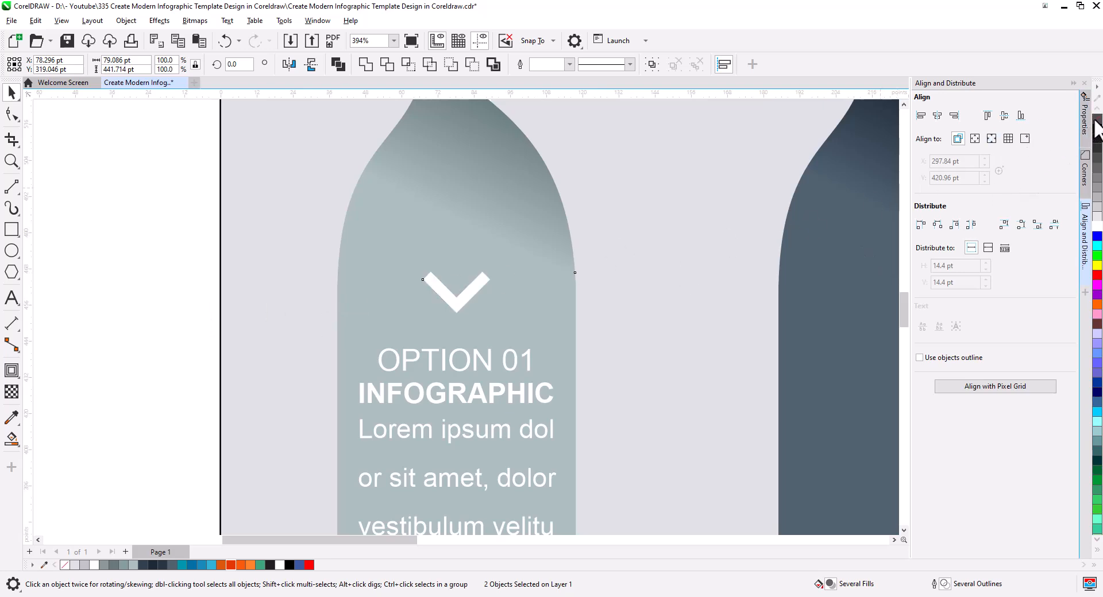
left_click(146, 268)
scroll(450, 288, "down", 2)
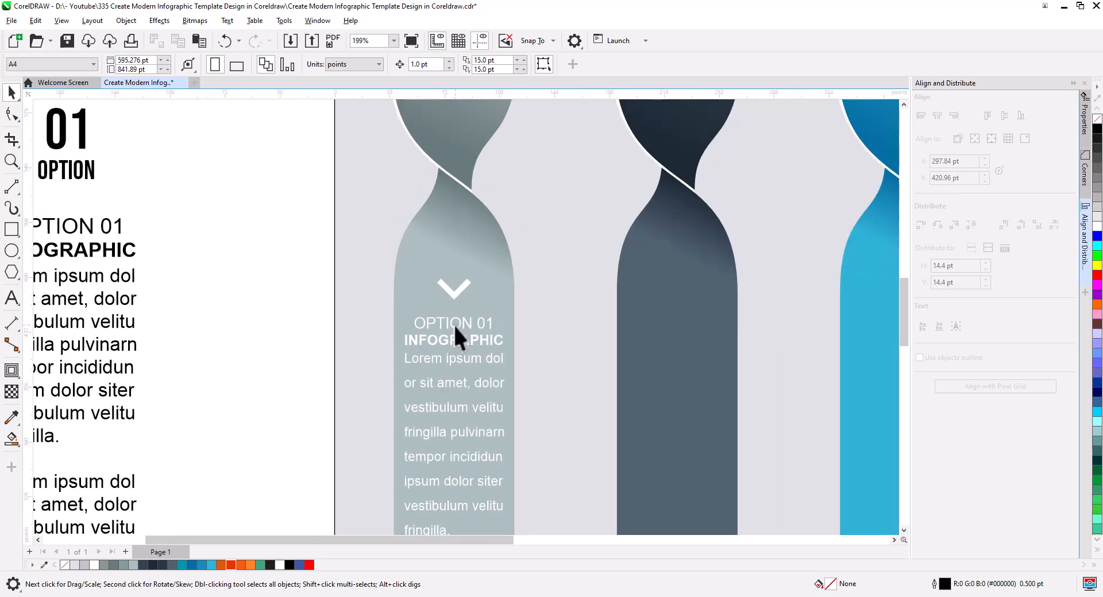
- Make the OPTION 01 line bold and raise the chevron and both heading lines to leave a gap above the paragraphs
left_click(456, 325)
left_click(470, 70)
left_click_drag(298, 311, 522, 352)
left_click_drag(490, 347, 489, 338)
left_click(520, 67)
left_click_drag(458, 296, 458, 279)
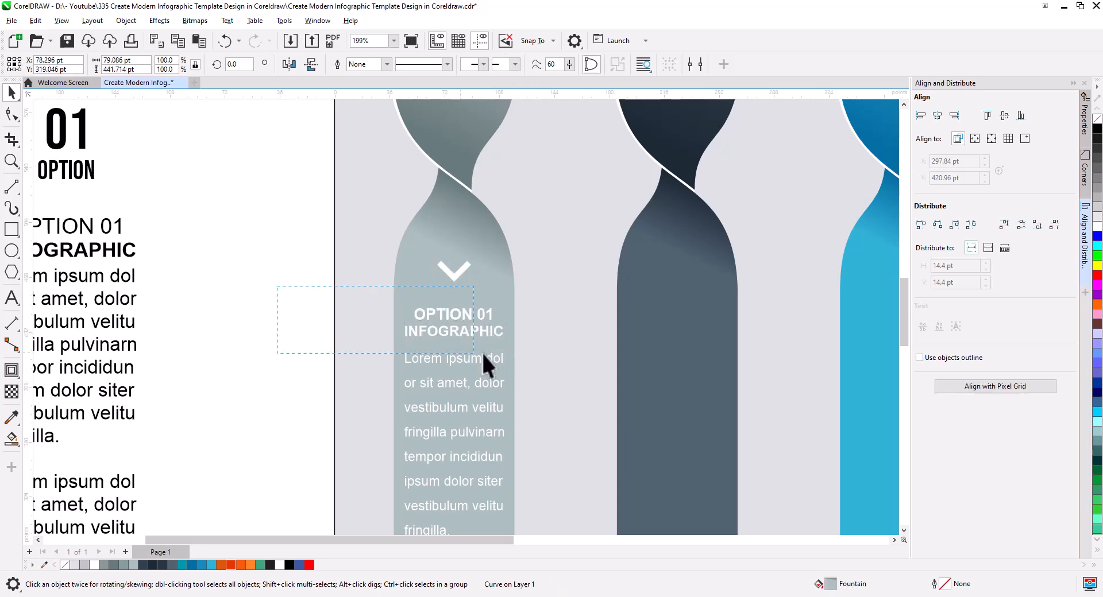
left_click_drag(482, 351, 512, 354)
left_click_drag(475, 336, 475, 325)
left_click(270, 348)
- Duplicate the first column's chevron, heading and paragraphs to the same position in the second, third and fourth columns
scroll(413, 315, "down", 2)
left_click_drag(279, 191, 444, 436)
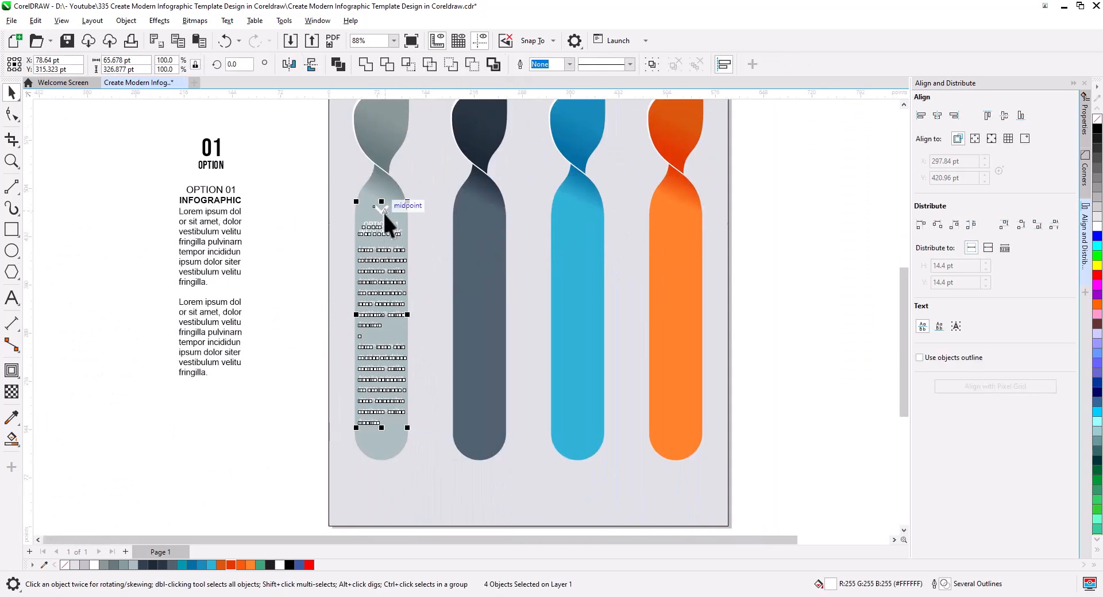
left_click_drag(383, 212, 482, 211)
right_click(483, 212)
key("ctrl+r")
key("ctrl+r")
left_click(682, 436, "shift")
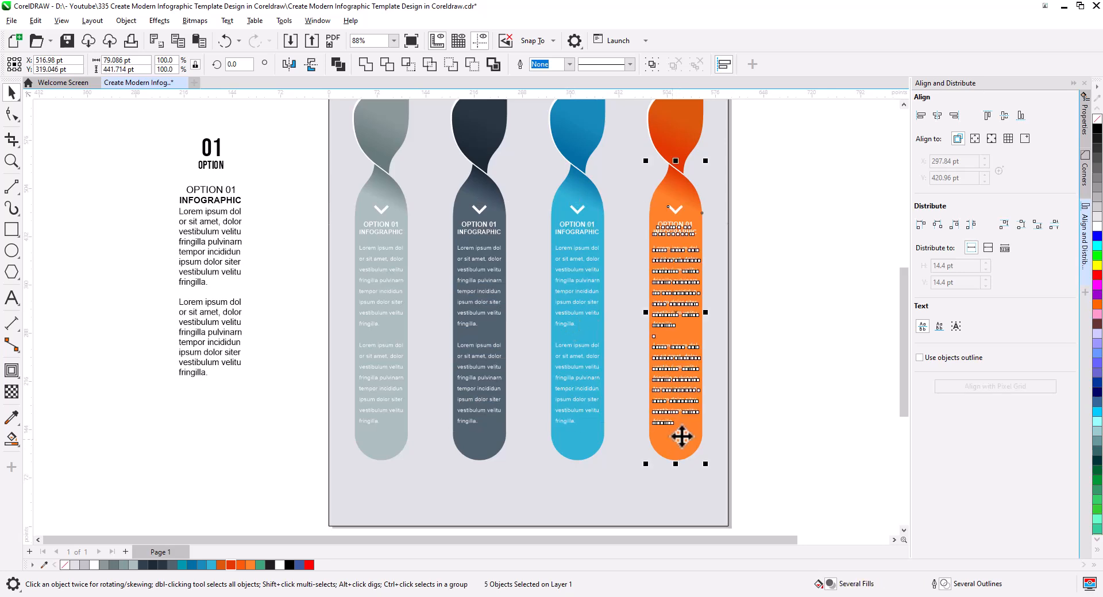
scroll(577, 264, "up", 1)
left_click(783, 295)
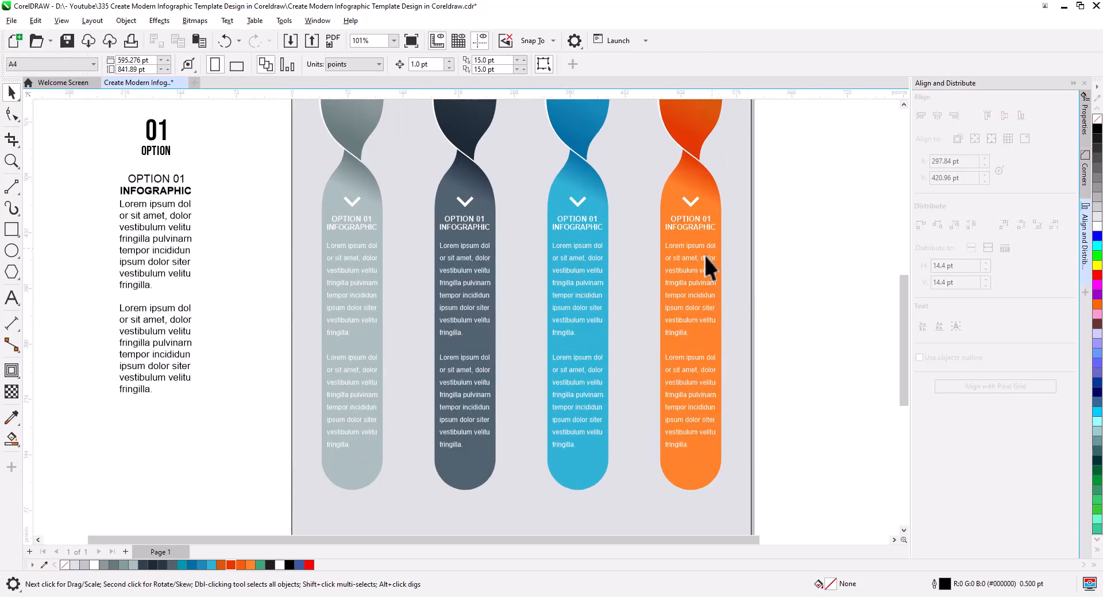